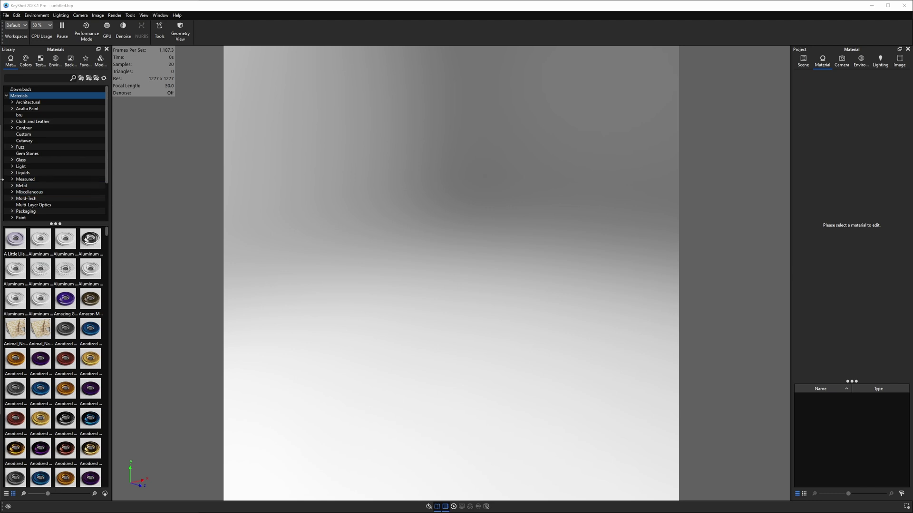
# Narrow the KeyShot window to expose the webbing reference image beside it, and close the material Library
pyautogui.moveTo(2, 179); pyautogui.dragTo(110, 186)
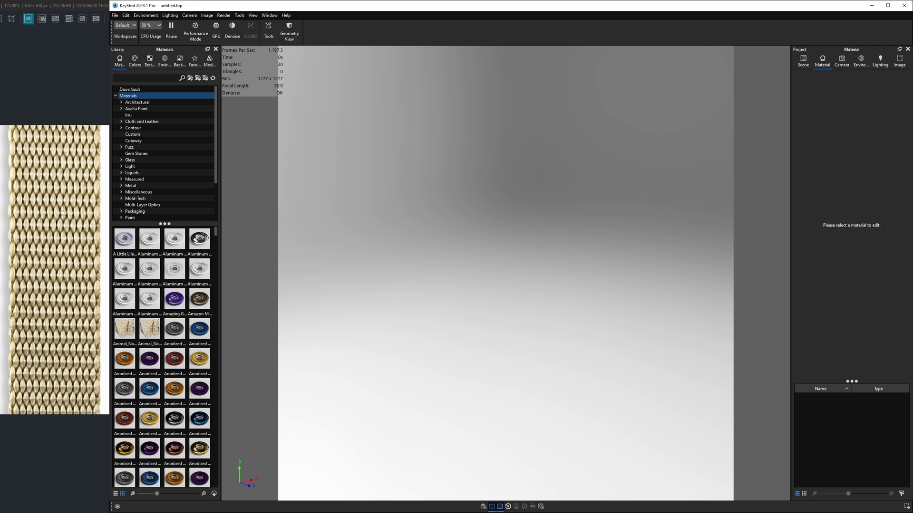
pyautogui.click(216, 49)
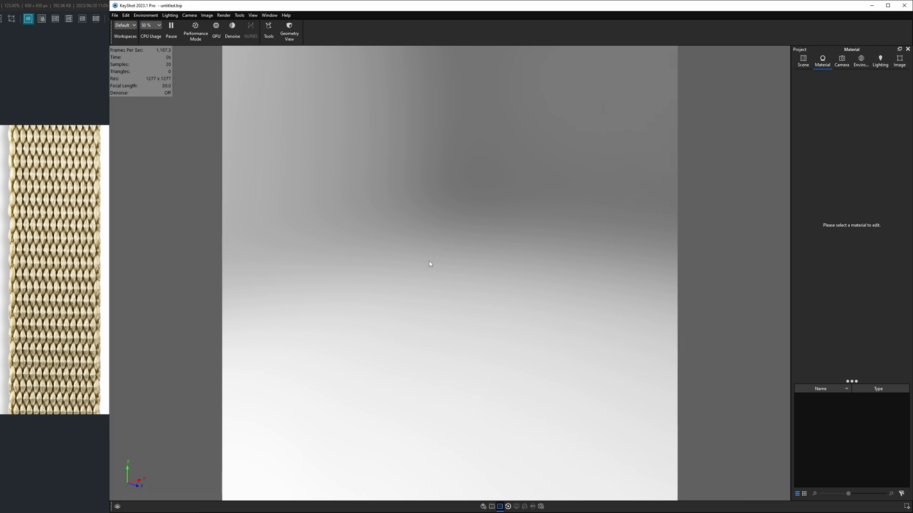
# Import nylon webbing.fbx into the Default model set with the standard import settings and dismiss the log window
pyautogui.hotkey('alt', 'Tab')
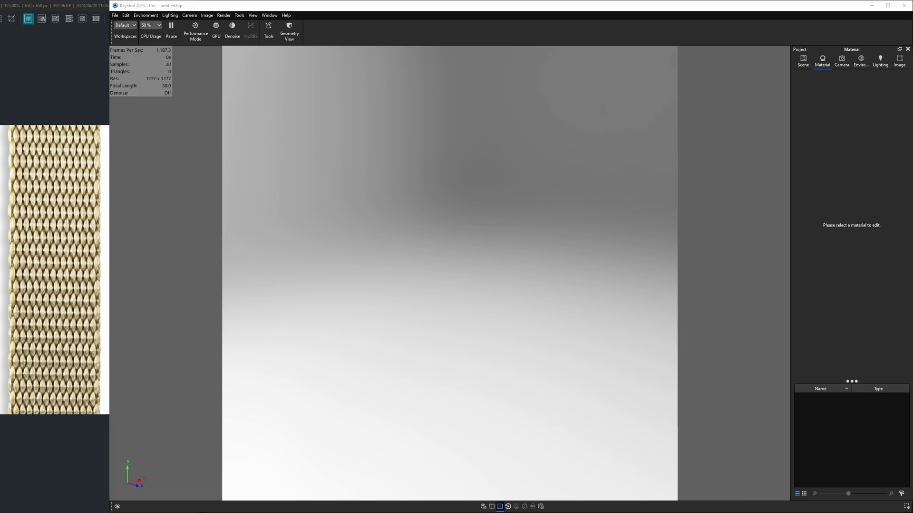
pyautogui.moveTo(893, 476); pyautogui.dragTo(431, 157)
pyautogui.moveTo(515, 148); pyautogui.dragTo(453, 125)
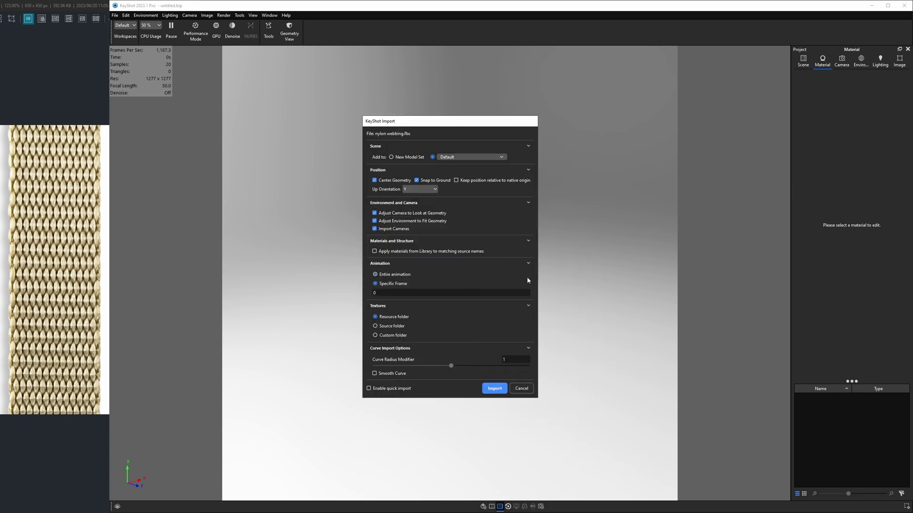
pyautogui.click(498, 386)
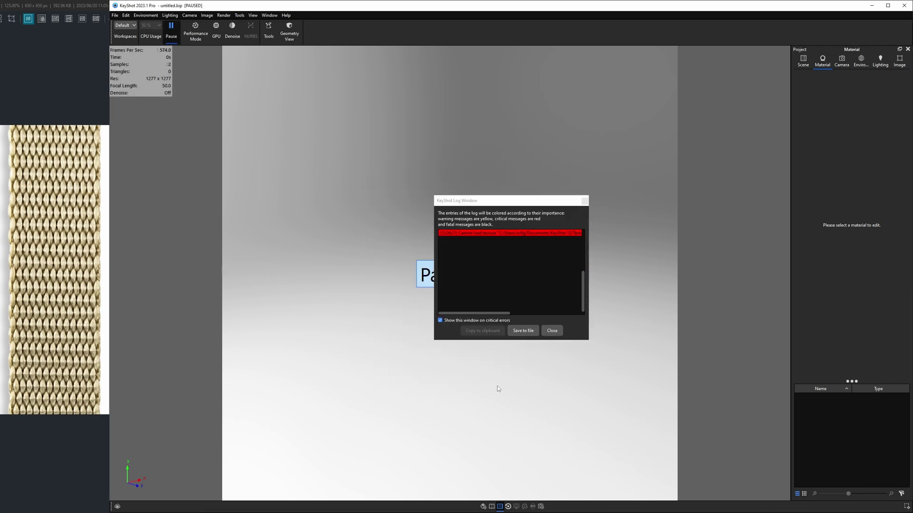
pyautogui.click(466, 236)
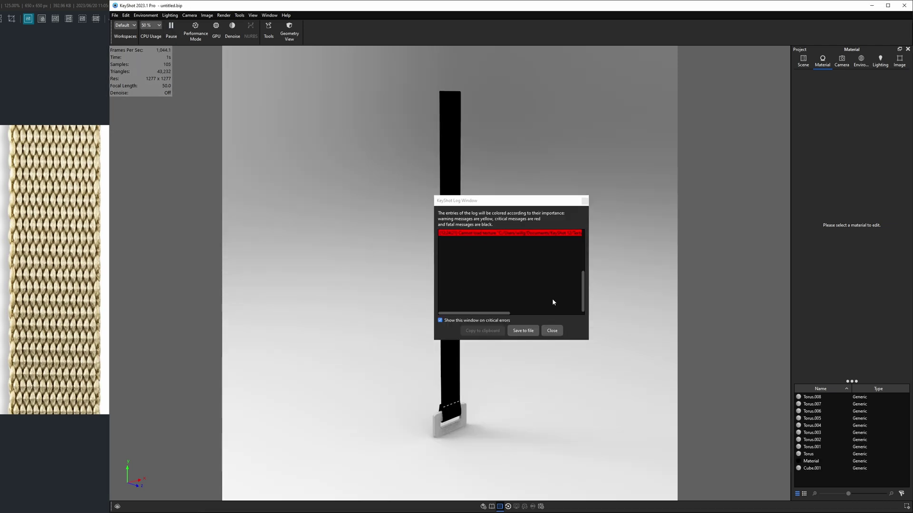
pyautogui.click(552, 331)
# Open the strap's material in the Material Graph and delete its Texture Map node
pyautogui.moveTo(456, 261)
pyautogui.mouseDown()
pyautogui.moveTo(355, 287)
pyautogui.moveTo(189, 291)
pyautogui.moveTo(395, 273)
pyautogui.moveTo(334, 359)
pyautogui.moveTo(291, 368)
pyautogui.moveTo(293, 328)
pyautogui.mouseUp()
pyautogui.doubleClick(293, 328)
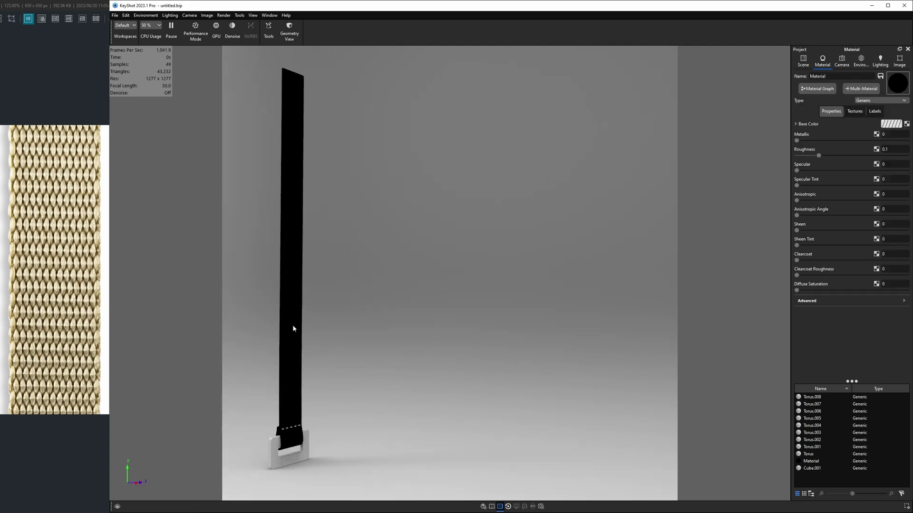
pyautogui.click(814, 91)
pyautogui.moveTo(713, 250); pyautogui.dragTo(739, 60)
pyautogui.moveTo(606, 267); pyautogui.dragTo(655, 133)
pyautogui.moveTo(492, 270); pyautogui.dragTo(547, 175)
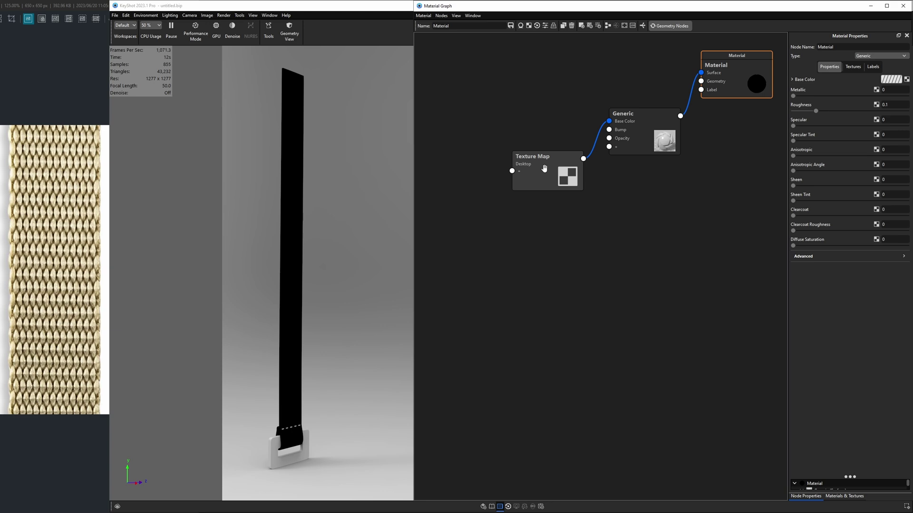
pyautogui.press('Delete')
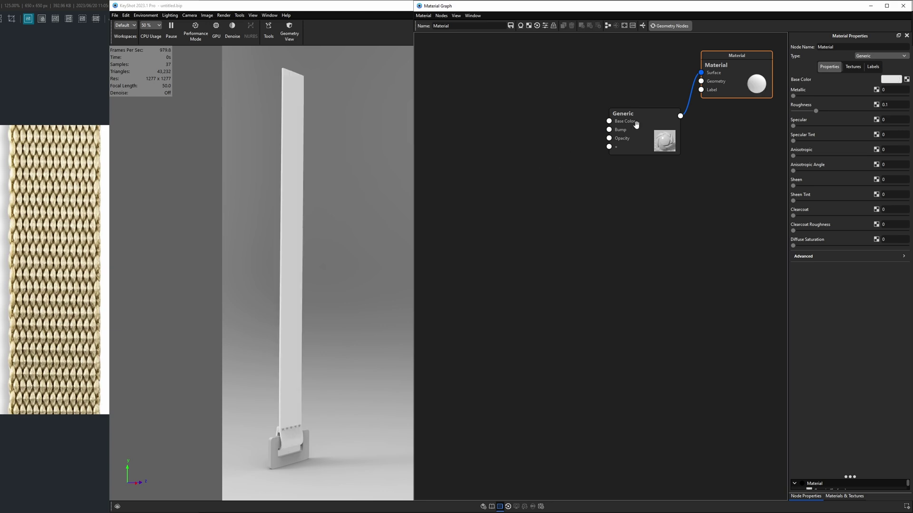
# Change the strap's Generic material node to the Plastic material type
pyautogui.click(636, 124)
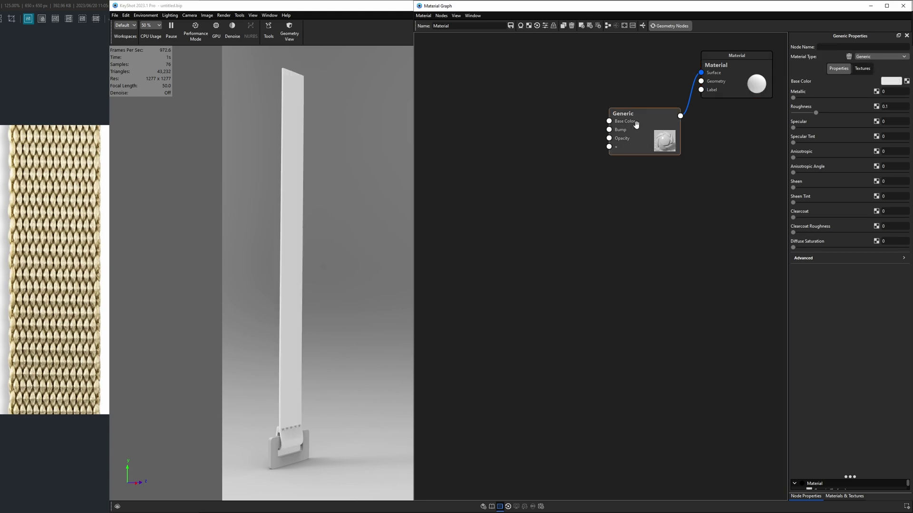
pyautogui.click(862, 58)
pyautogui.click(866, 115)
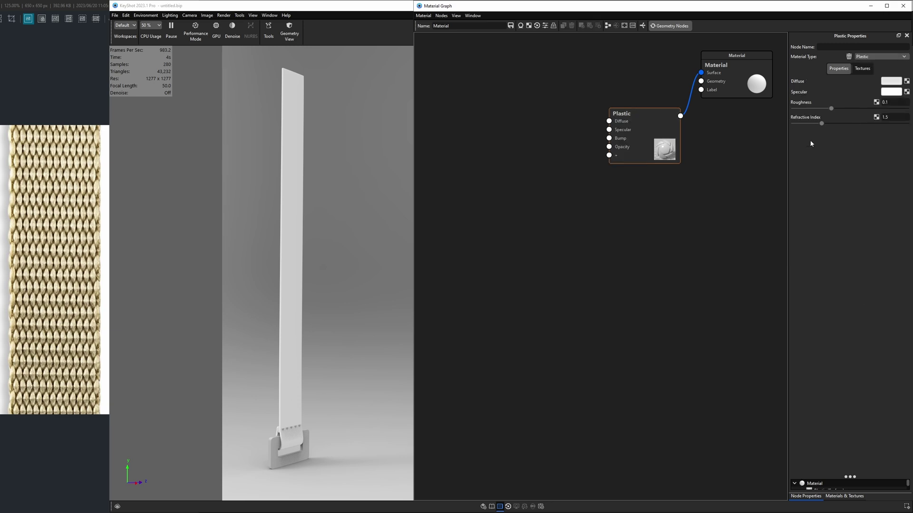
# Add a Displace geometry node and place it below the Plastic node
pyautogui.rightClick(477, 142)
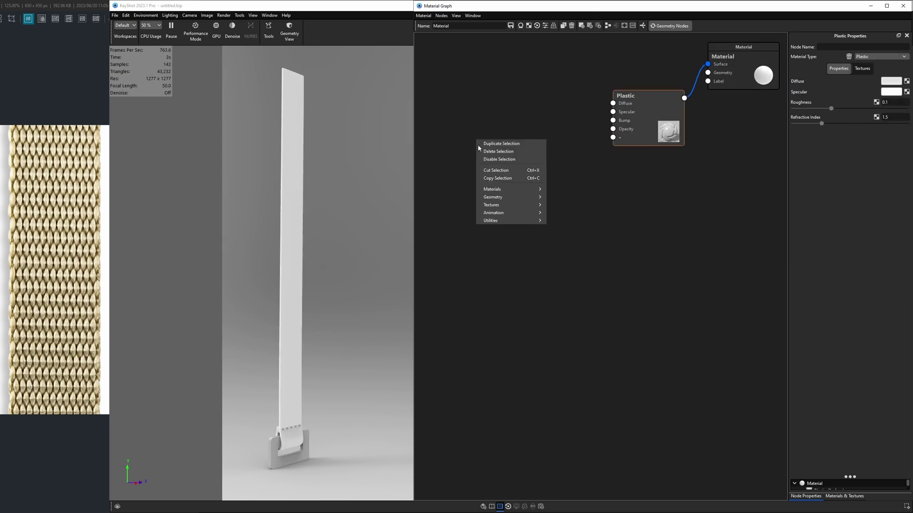
pyautogui.moveTo(492, 198)
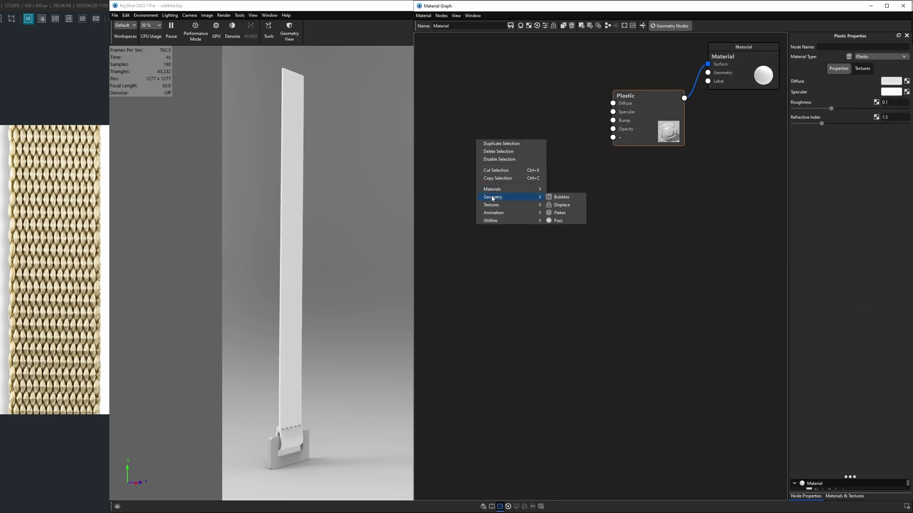
pyautogui.click(562, 205)
pyautogui.click(668, 215)
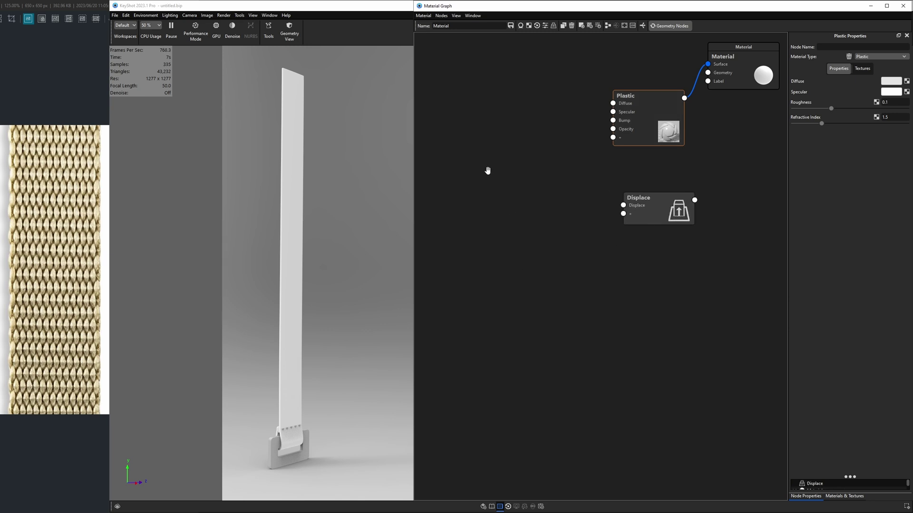
# Add a Mesh texture node and a Brushed texture node beside the Plastic node
pyautogui.rightClick(470, 133)
pyautogui.moveTo(484, 193)
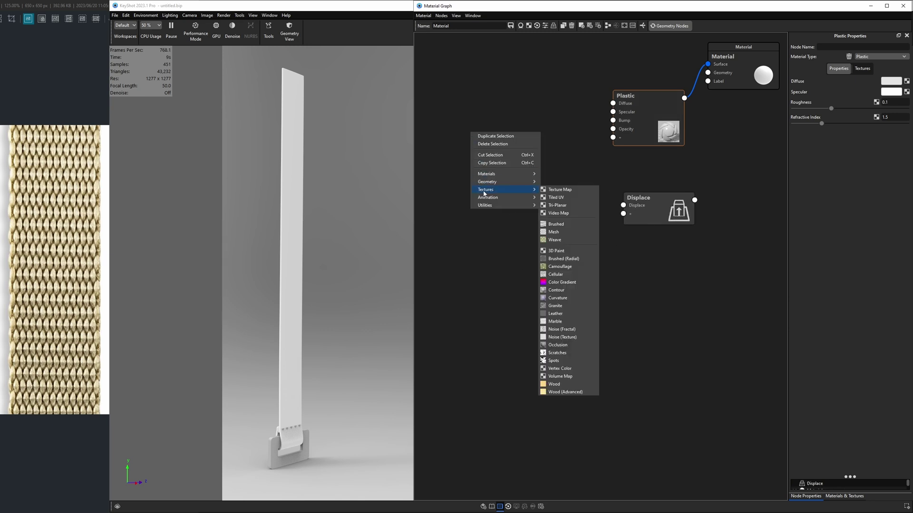
pyautogui.click(553, 232)
pyautogui.click(495, 101)
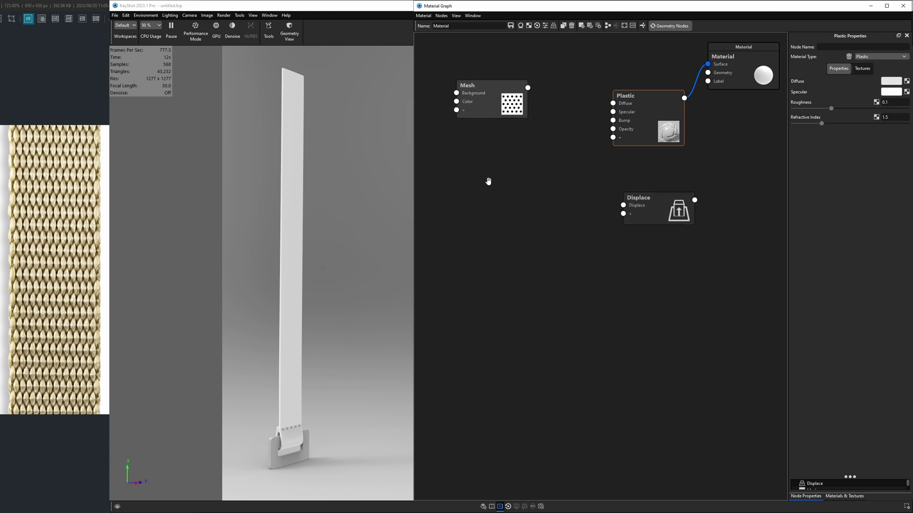
pyautogui.rightClick(488, 182)
pyautogui.moveTo(514, 243)
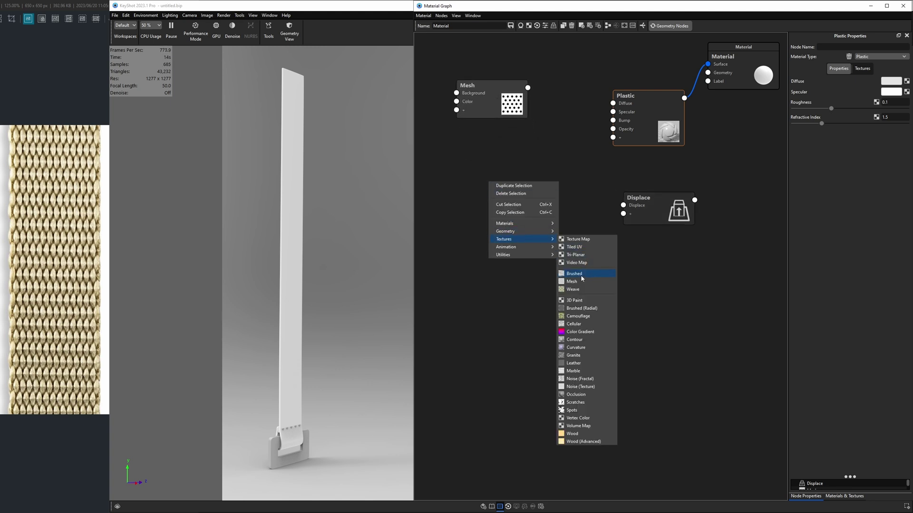
pyautogui.click(581, 275)
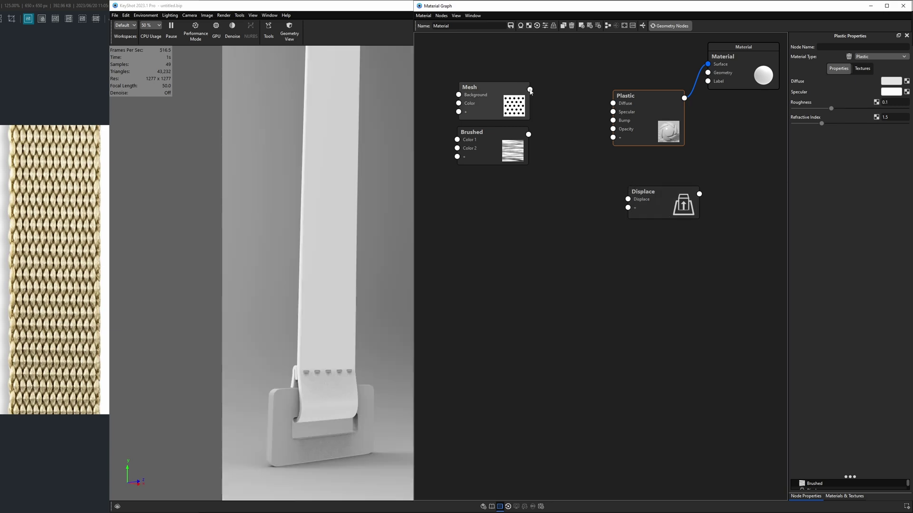
# Connect the Mesh texture to the Plastic node's Diffuse input and set its mapping type to UV
pyautogui.moveTo(530, 89); pyautogui.dragTo(656, 101)
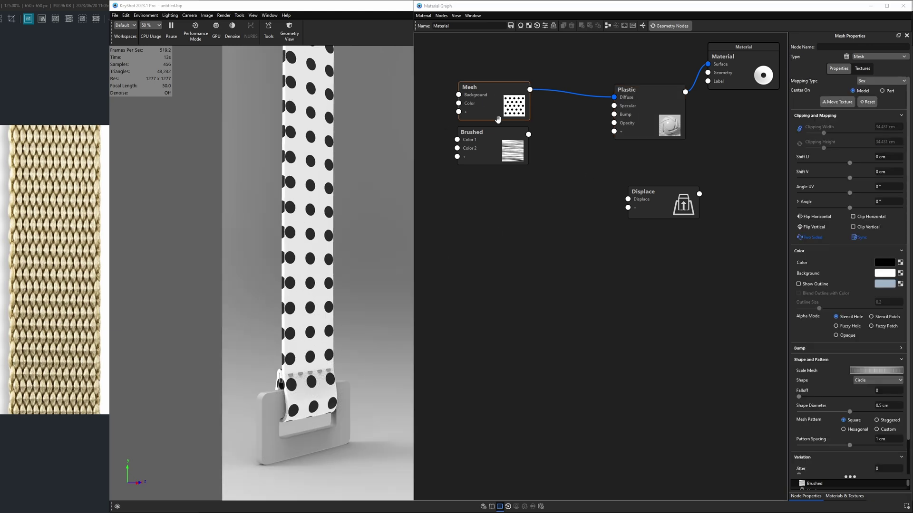
pyautogui.click(488, 102)
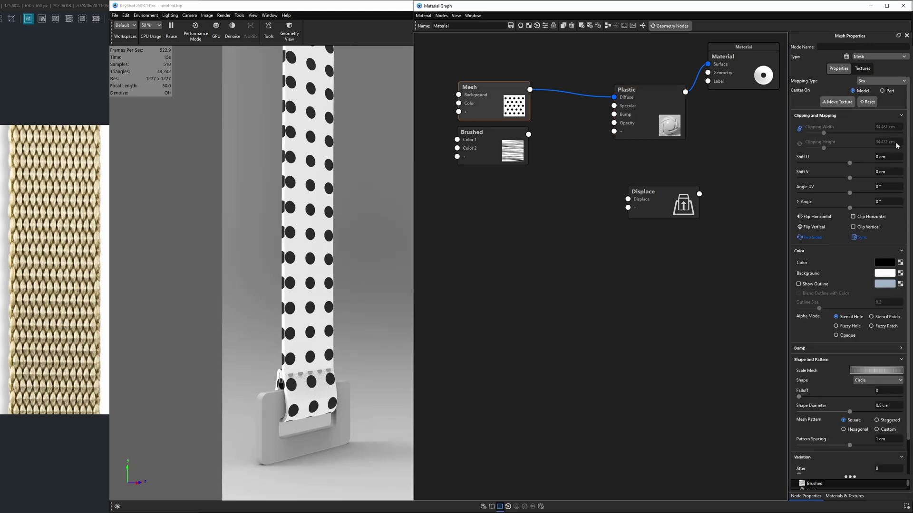
pyautogui.click(874, 81)
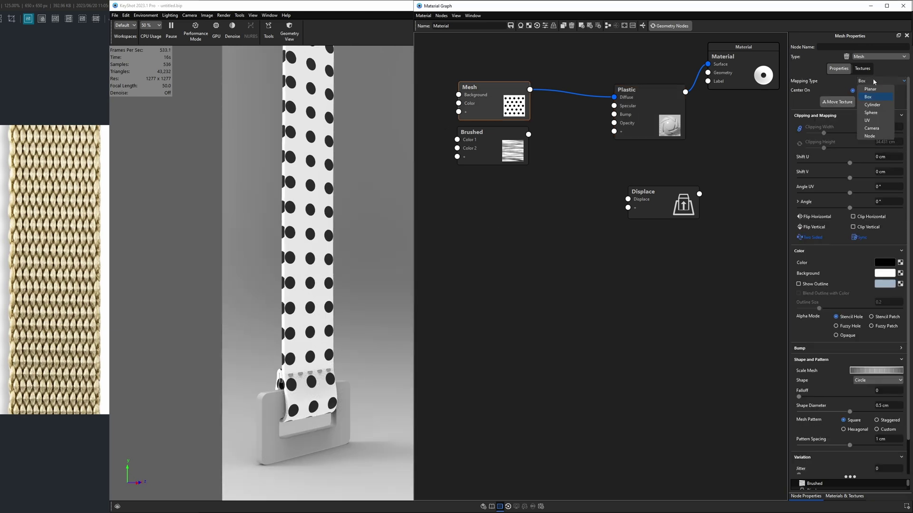
pyautogui.click(868, 121)
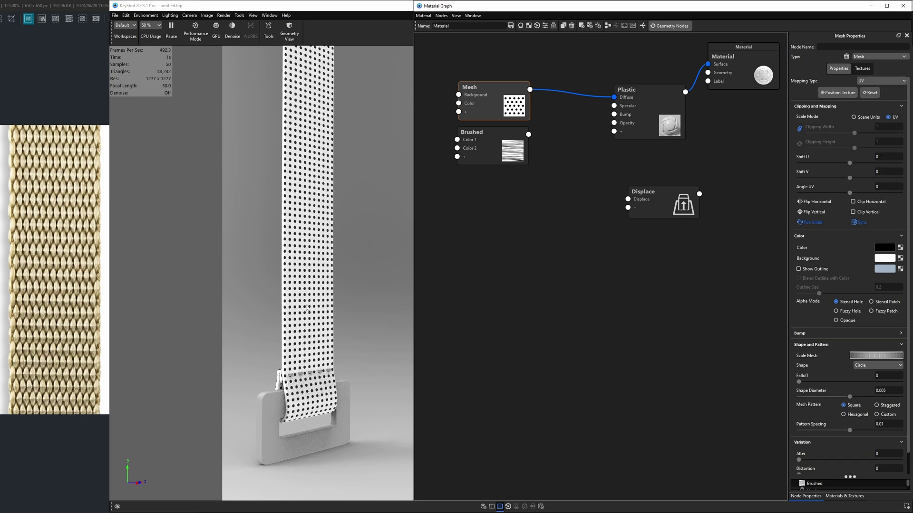
# Collapse the Mesh node's Color and Variation properties and set its shape to Ellipse
pyautogui.moveTo(318, 418); pyautogui.dragTo(367, 401)
pyautogui.moveTo(251, 328); pyautogui.dragTo(307, 344)
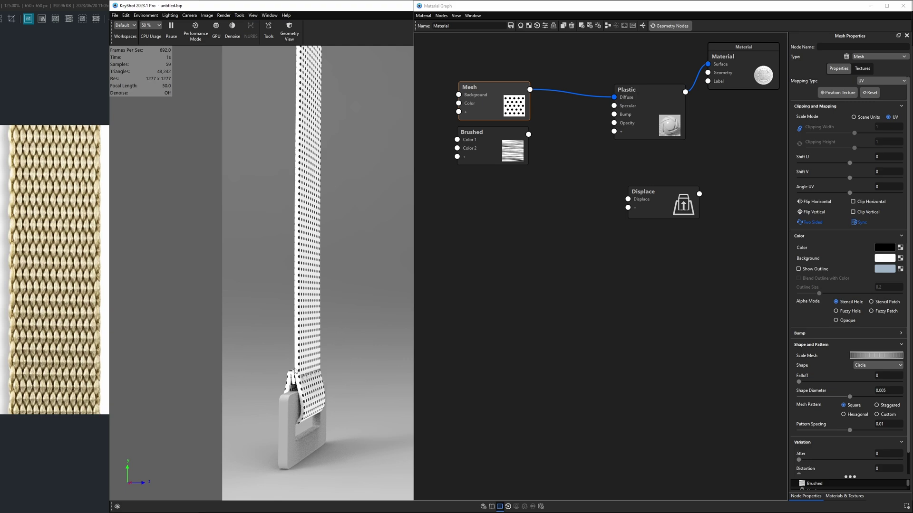
pyautogui.moveTo(302, 380); pyautogui.dragTo(379, 343)
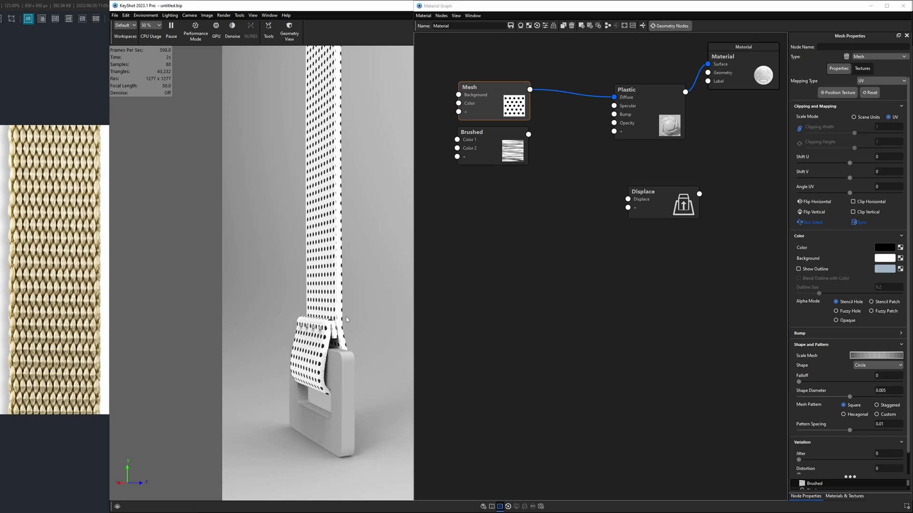
pyautogui.moveTo(355, 318)
pyautogui.mouseDown()
pyautogui.moveTo(251, 320)
pyautogui.moveTo(342, 307)
pyautogui.mouseUp()
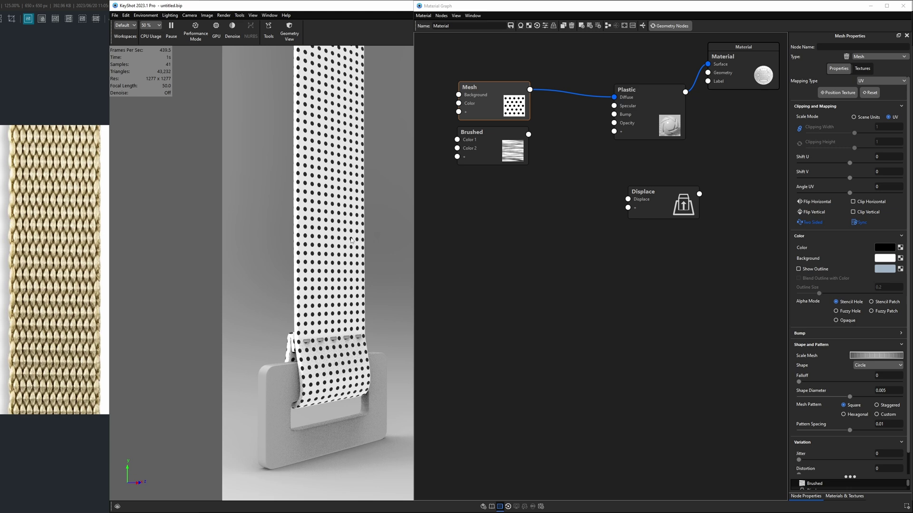
pyautogui.moveTo(349, 242); pyautogui.dragTo(340, 247)
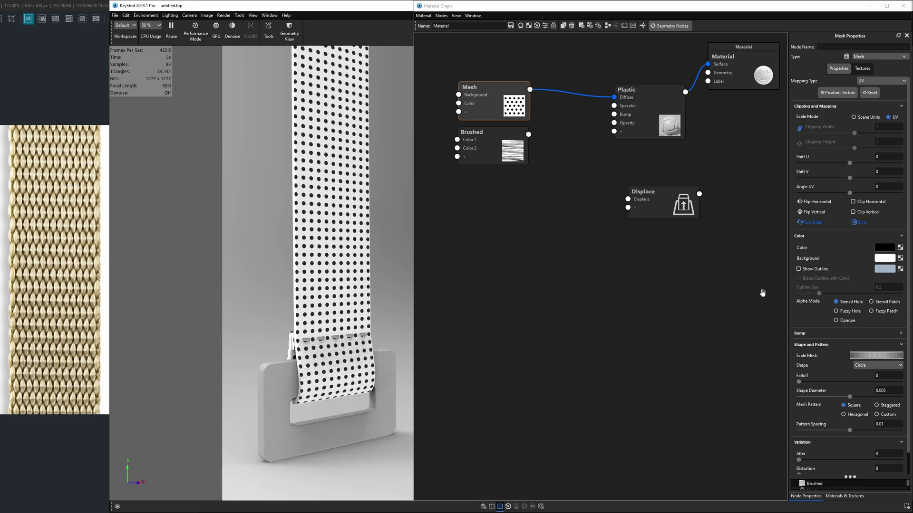
pyautogui.scroll(-1, 836, 329)
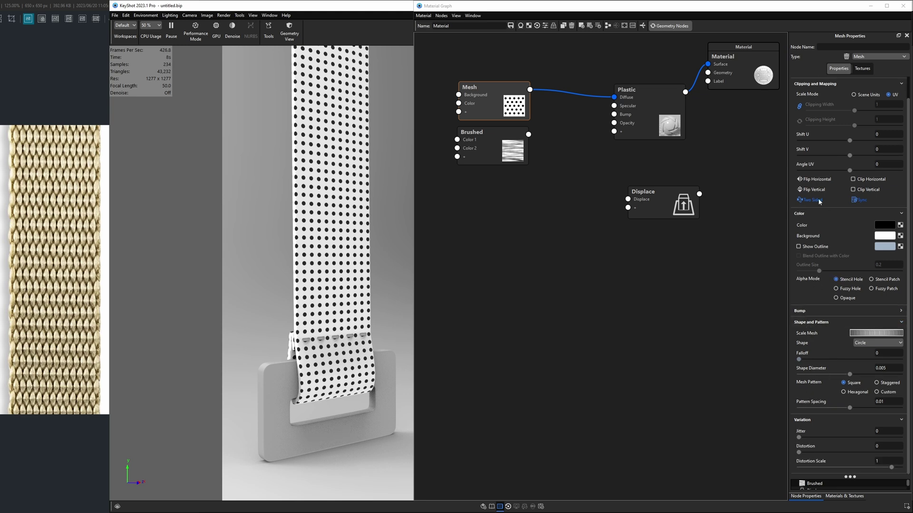
pyautogui.click(814, 213)
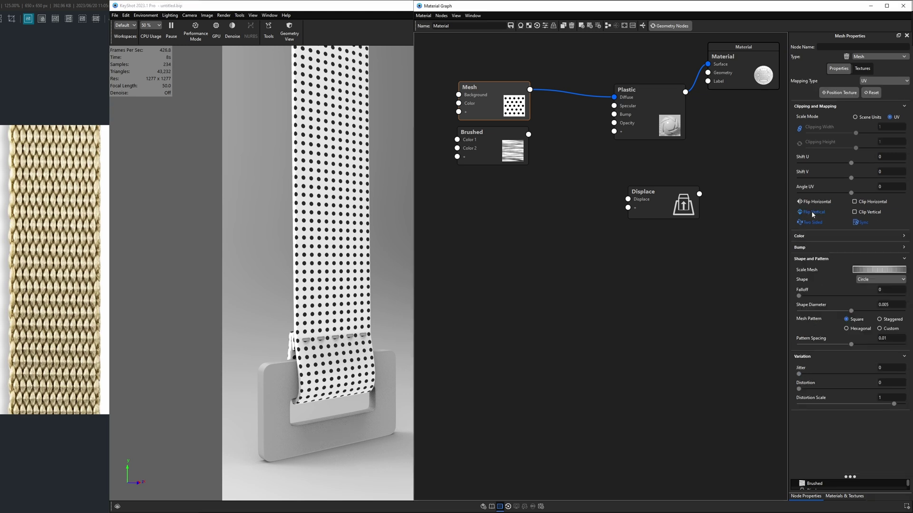
pyautogui.click(809, 356)
pyautogui.click(817, 259)
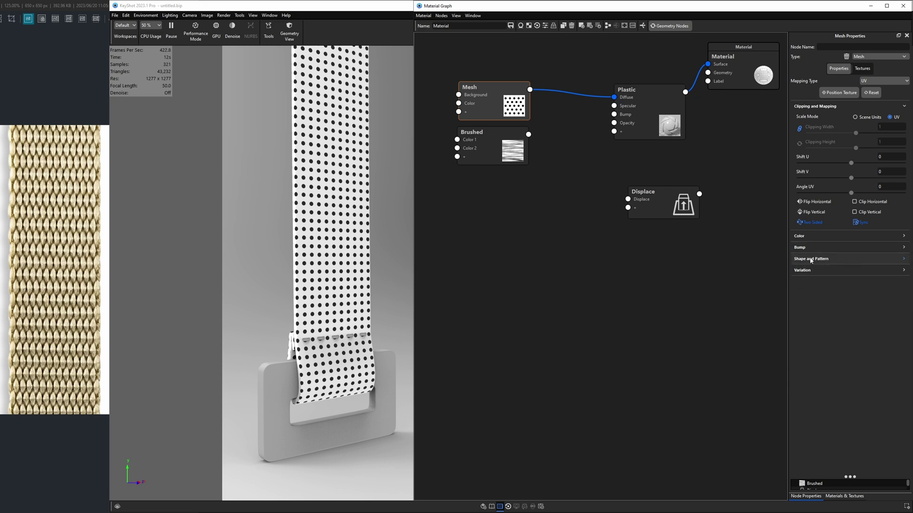
pyautogui.click(805, 261)
pyautogui.click(862, 279)
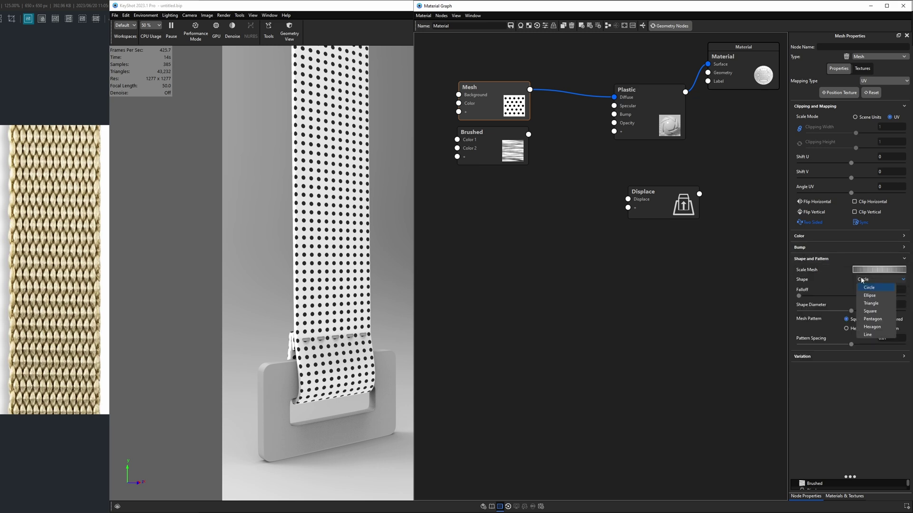
pyautogui.click(862, 296)
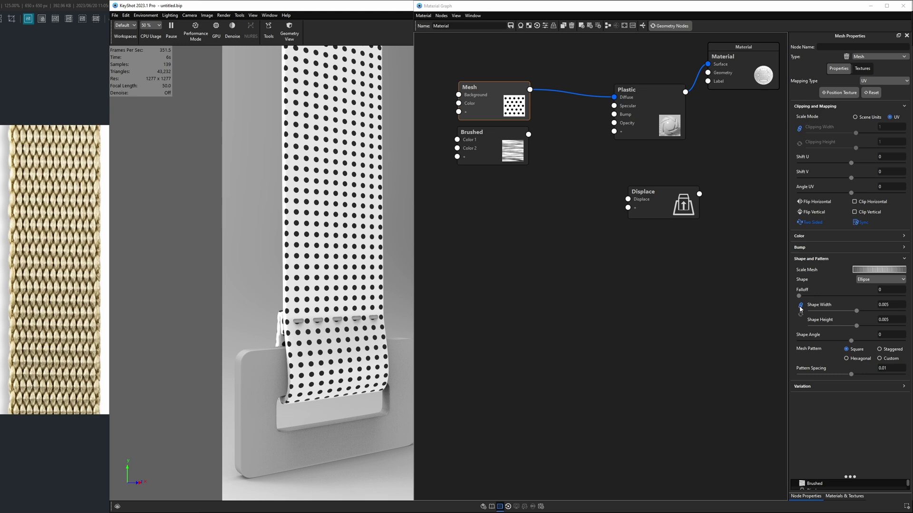
# Unlink the ellipse's width and height and set the Shape Height to 0.01
pyautogui.click(801, 307)
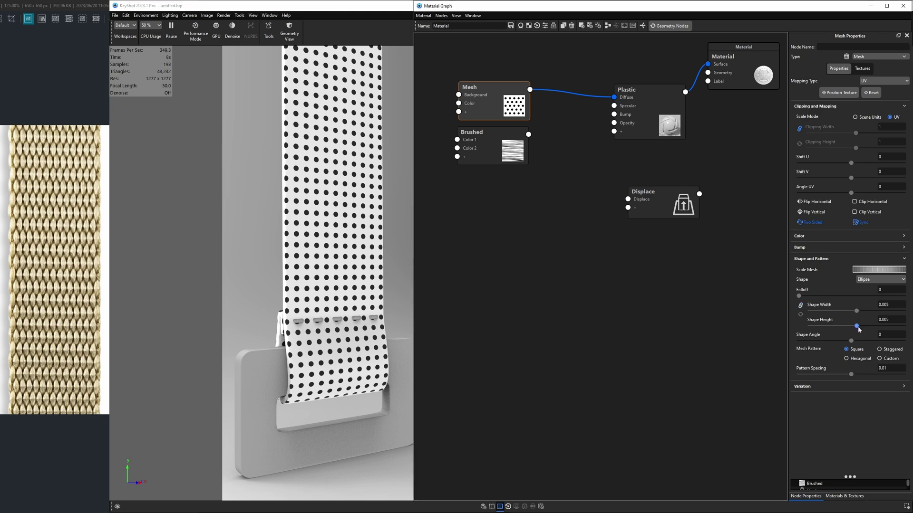
pyautogui.click(892, 323)
pyautogui.write('1')
pyautogui.press('Return')
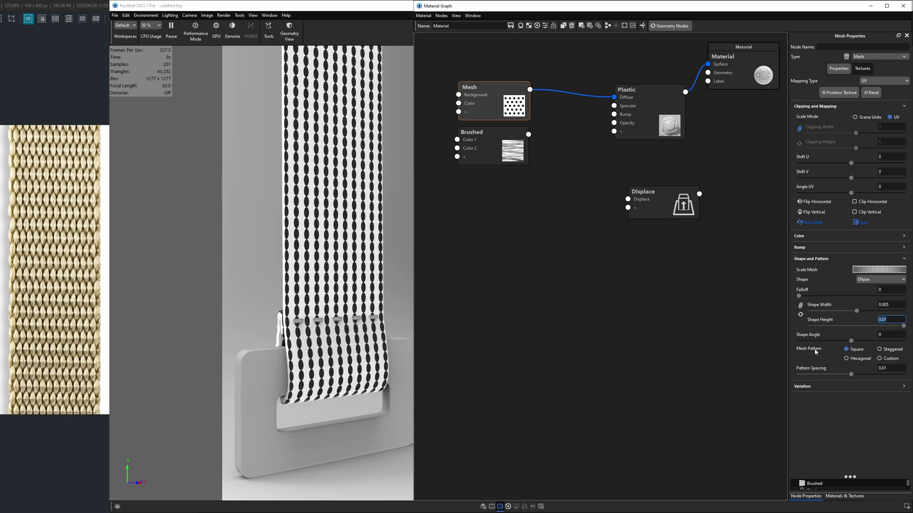
# Switch the mesh pattern to Custom and adjust Distance V to 0.00988
pyautogui.click(887, 360)
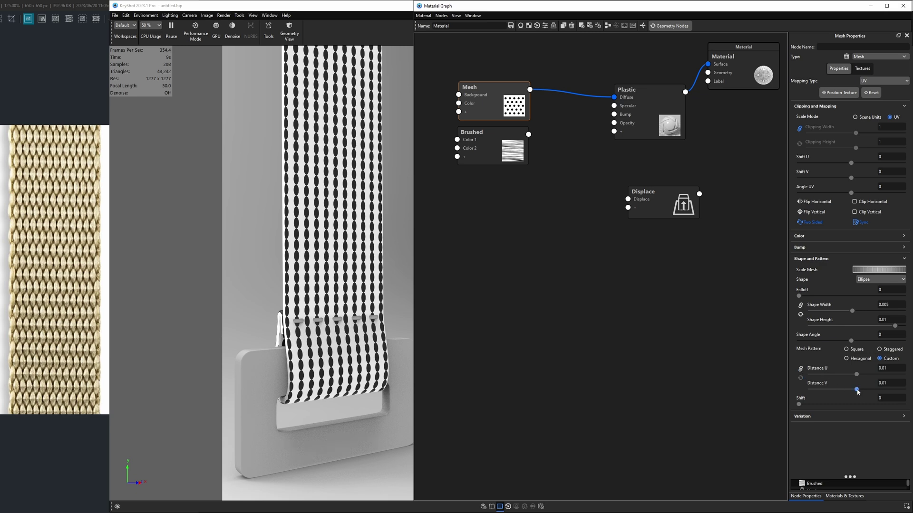
pyautogui.moveTo(858, 391); pyautogui.dragTo(857, 388)
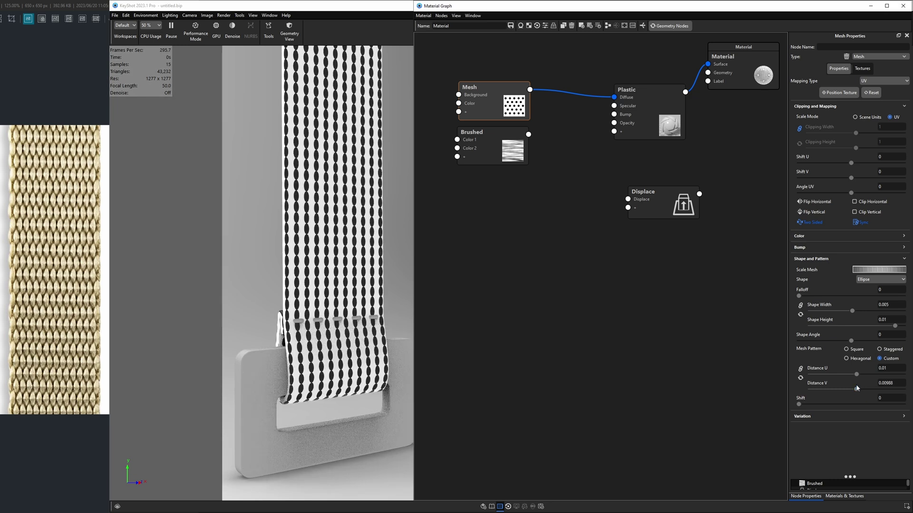
# Switch the Mesh texture's pattern to Staggered
pyautogui.click(880, 350)
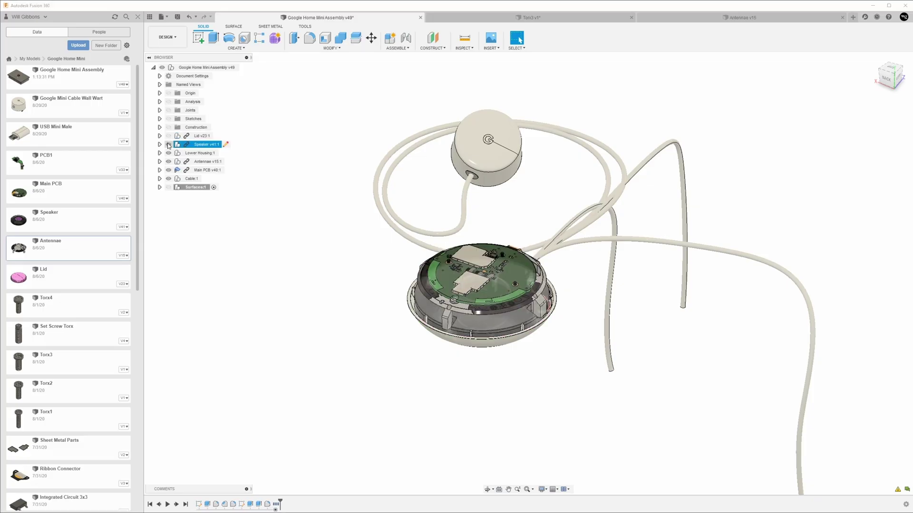
pyautogui.click(168, 153)
pyautogui.click(168, 153)
pyautogui.click(168, 144)
pyautogui.click(169, 136)
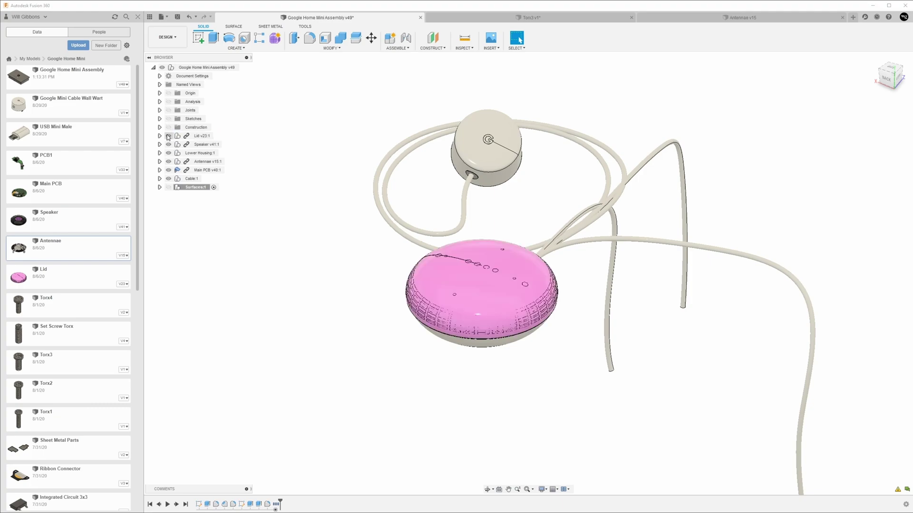
pyautogui.click(685, 19)
pyautogui.keyDown('shift'); pyautogui.moveTo(613, 171); pyautogui.dragTo(618, 116, button='middle'); pyautogui.keyUp('shift')
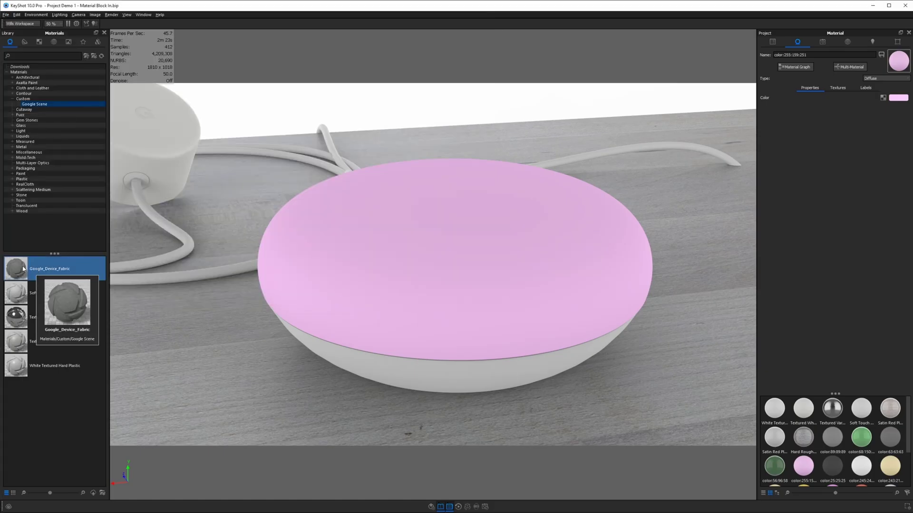
pyautogui.moveTo(78, 262); pyautogui.dragTo(452, 247)
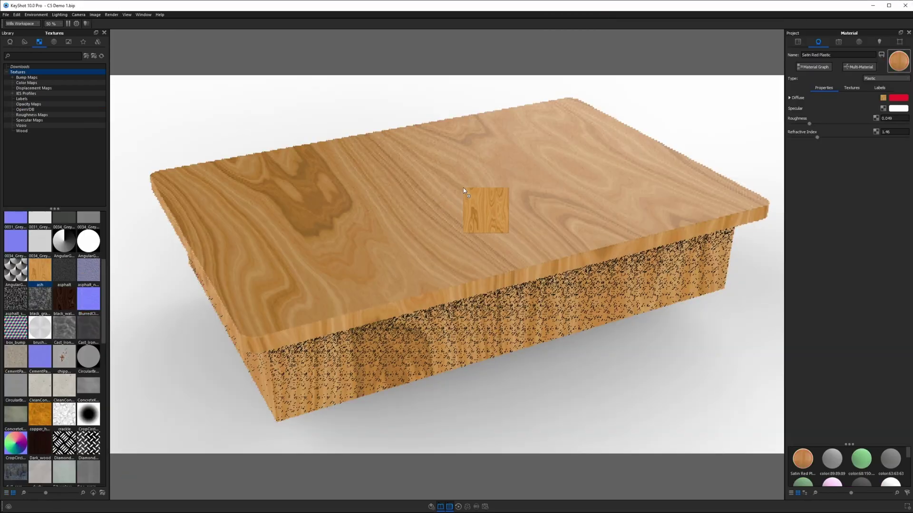
pyautogui.moveTo(463, 187); pyautogui.dragTo(505, 228)
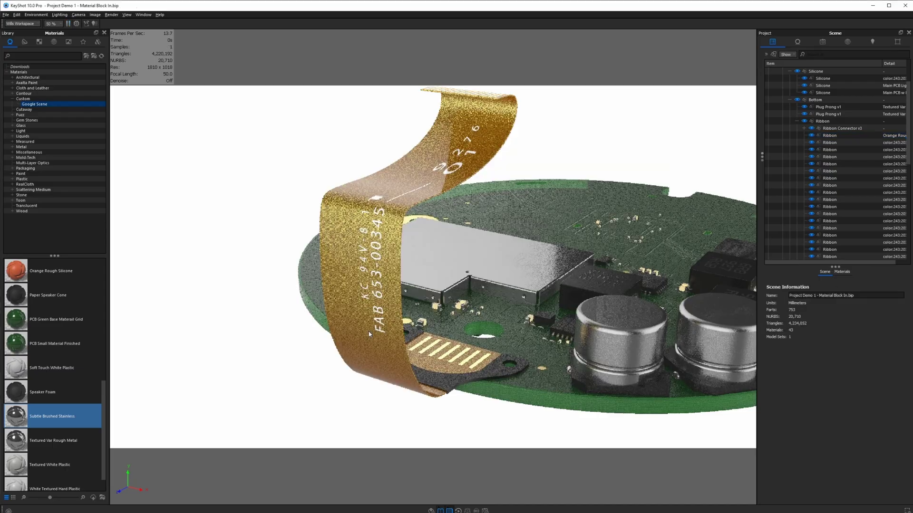
pyautogui.click(826, 136)
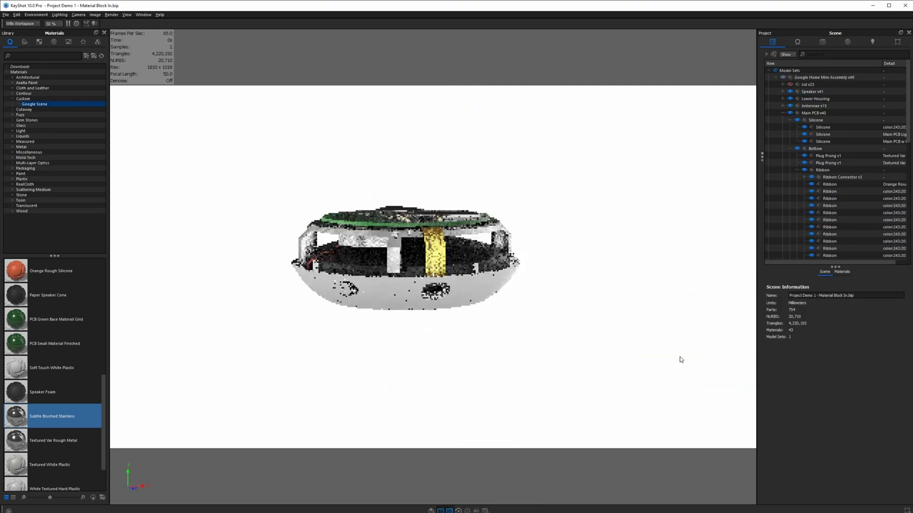
pyautogui.click(791, 84)
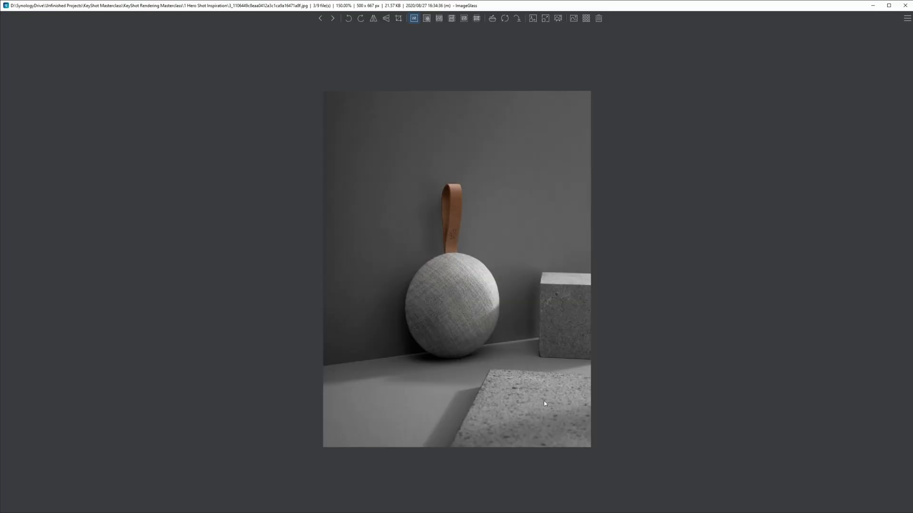
pyautogui.hotkey('alt', 'Tab')
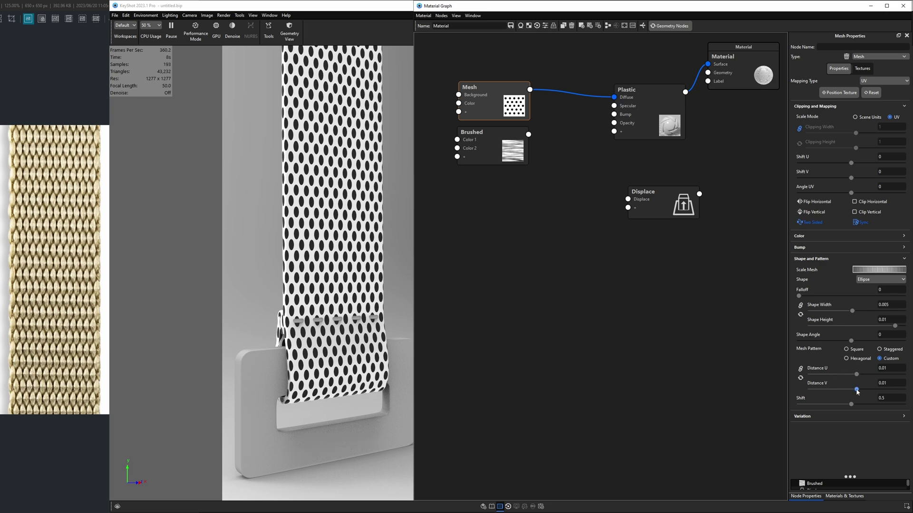
# Tighten the mesh spacing to Distance U 0.00714 and Distance V 0.0095, and set the Falloff to 0.8
pyautogui.moveTo(857, 391); pyautogui.dragTo(843, 374)
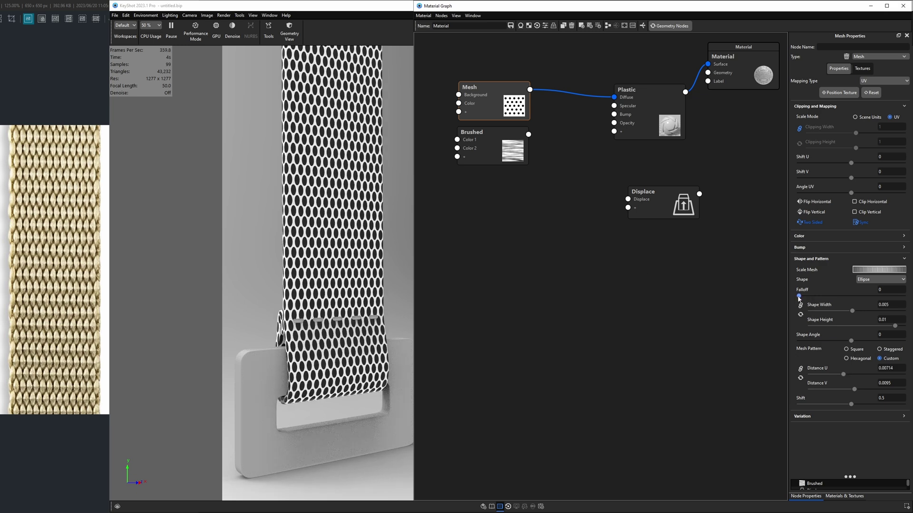
pyautogui.moveTo(799, 296); pyautogui.dragTo(853, 297)
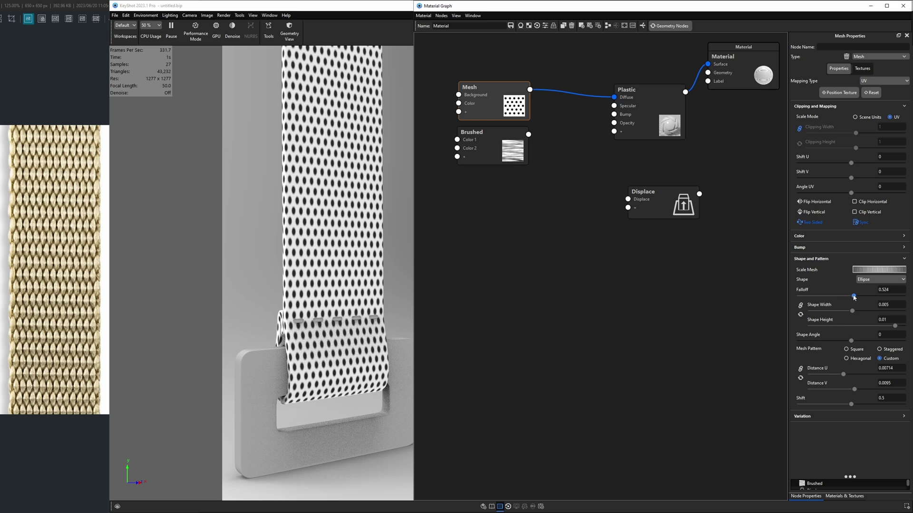
pyautogui.doubleClick(892, 291)
pyautogui.write('0.9')
pyautogui.press('Return')
pyautogui.write('0.8')
pyautogui.press('Return')
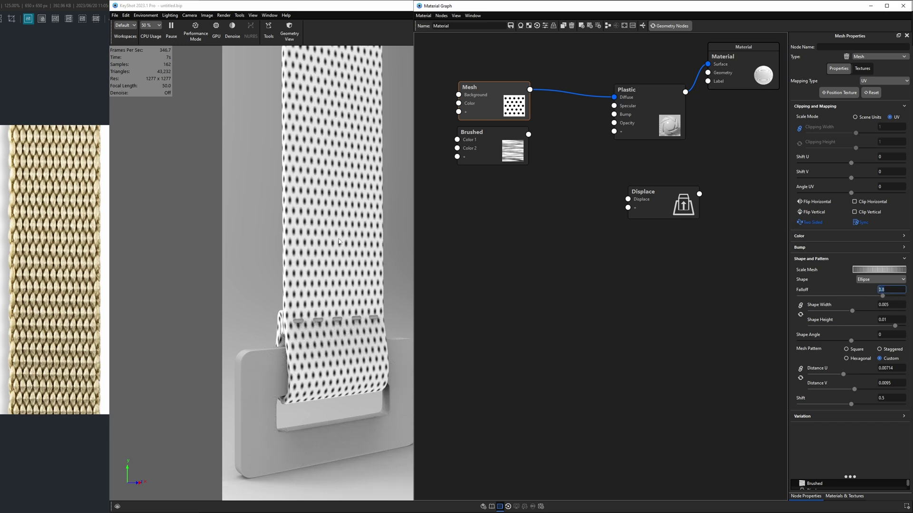
# Invert the Mesh texture's colors by setting Color to white and Background to black
pyautogui.click(879, 236)
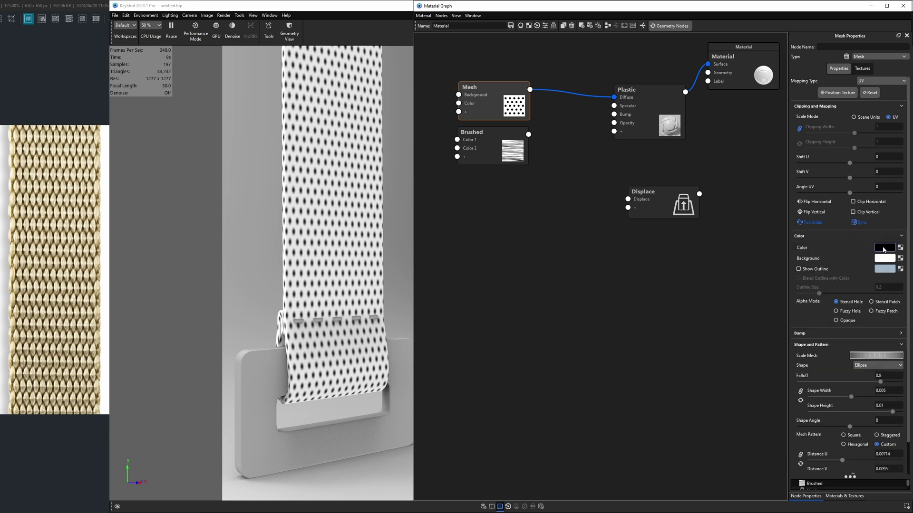
pyautogui.click(889, 248)
pyautogui.moveTo(902, 260); pyautogui.dragTo(714, 236)
pyautogui.moveTo(721, 279); pyautogui.dragTo(664, 246)
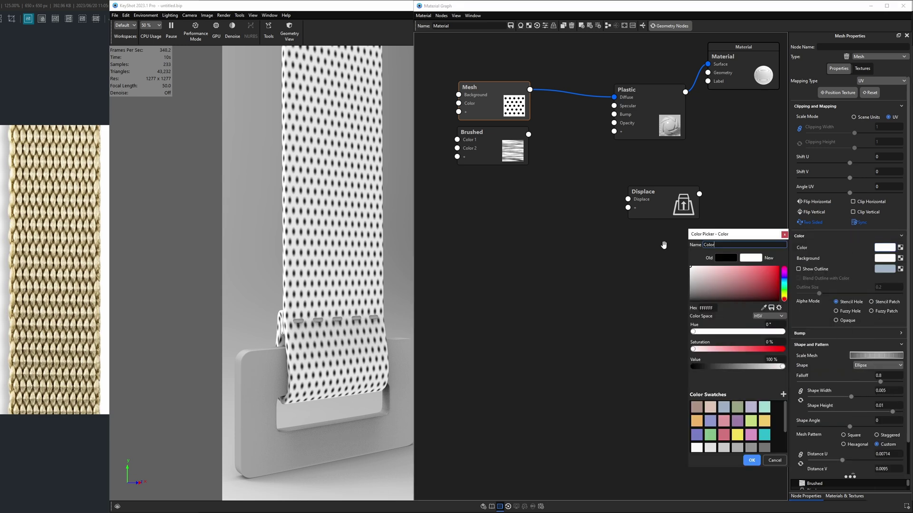
pyautogui.click(751, 460)
pyautogui.click(879, 259)
pyautogui.moveTo(901, 267); pyautogui.dragTo(705, 253)
pyautogui.moveTo(721, 298); pyautogui.dragTo(646, 354)
pyautogui.click(742, 479)
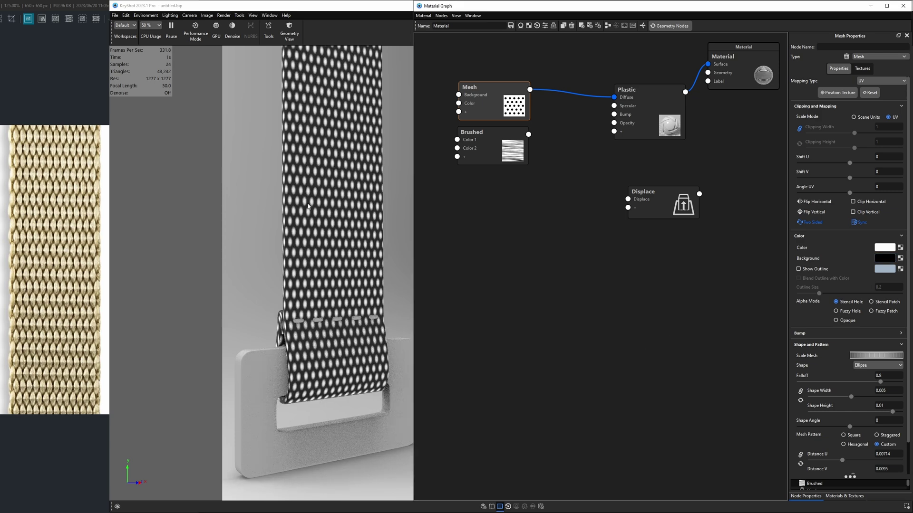
# Scale the whole mesh pattern up to Shape Width 0.00574 and Shape Height 0.0115
pyautogui.moveTo(308, 202); pyautogui.dragTo(280, 201)
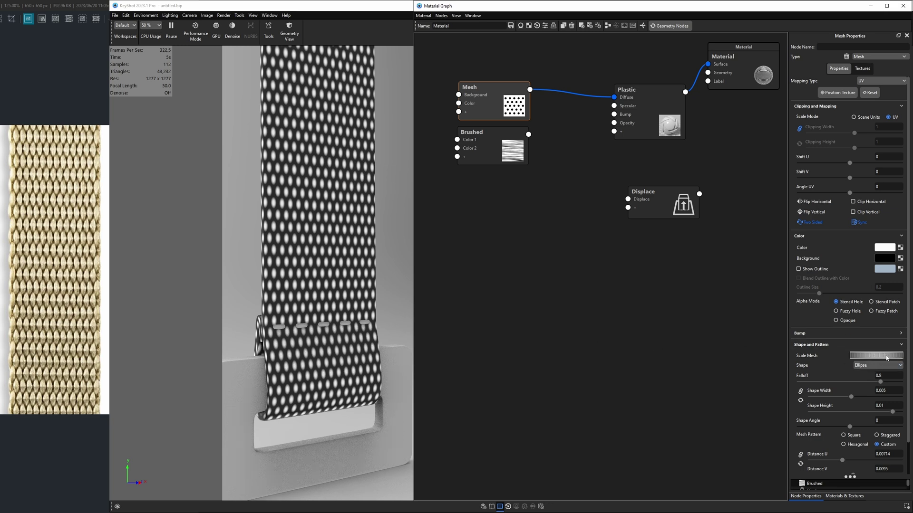
pyautogui.moveTo(885, 358); pyautogui.dragTo(881, 357)
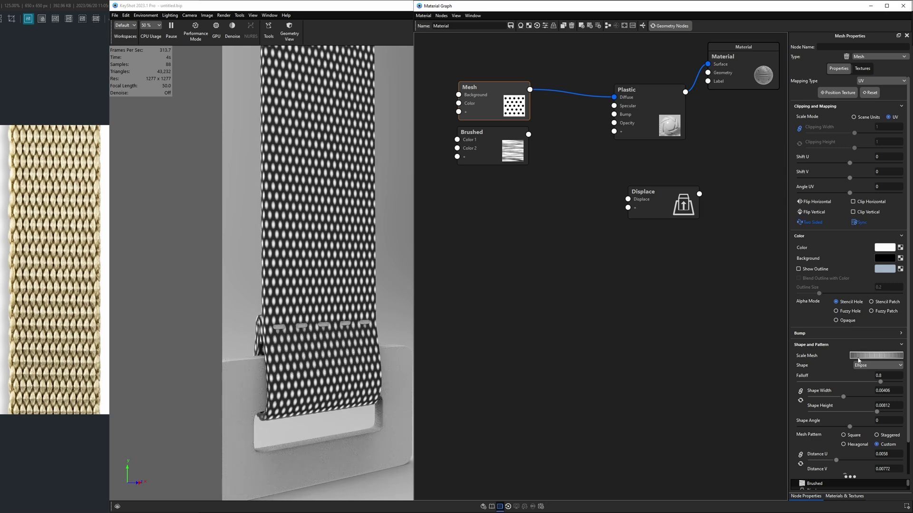
pyautogui.moveTo(865, 357); pyautogui.dragTo(875, 357)
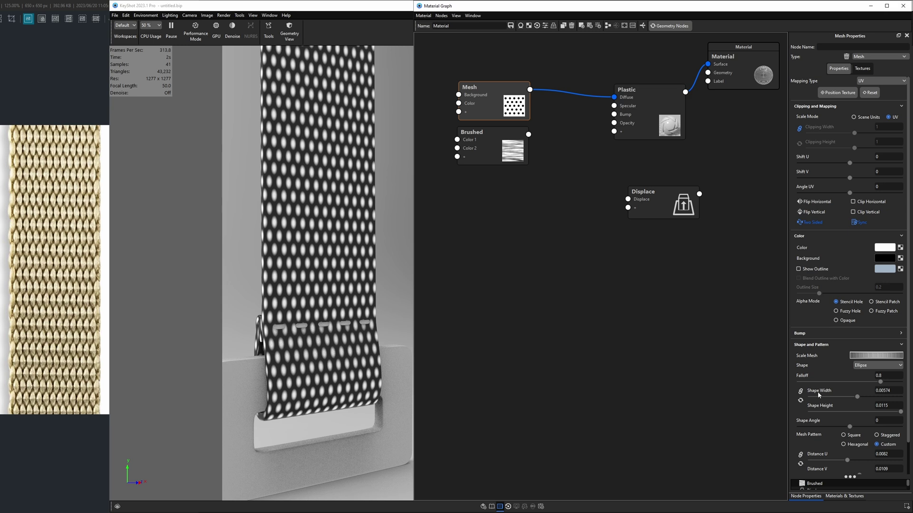
# Link the mesh's Distance U and Distance V and reduce them to 0.00642 and 0.00854
pyautogui.scroll(-3, 818, 395)
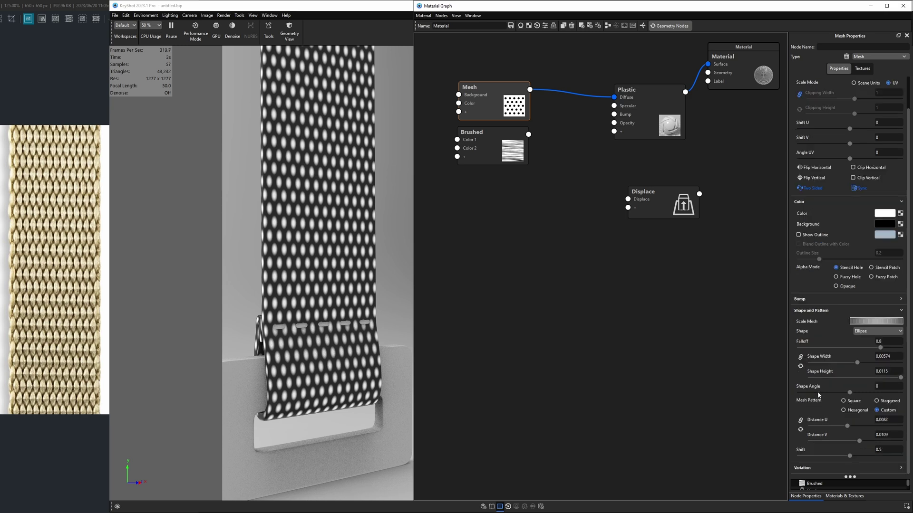
pyautogui.click(801, 421)
pyautogui.moveTo(859, 442); pyautogui.dragTo(849, 443)
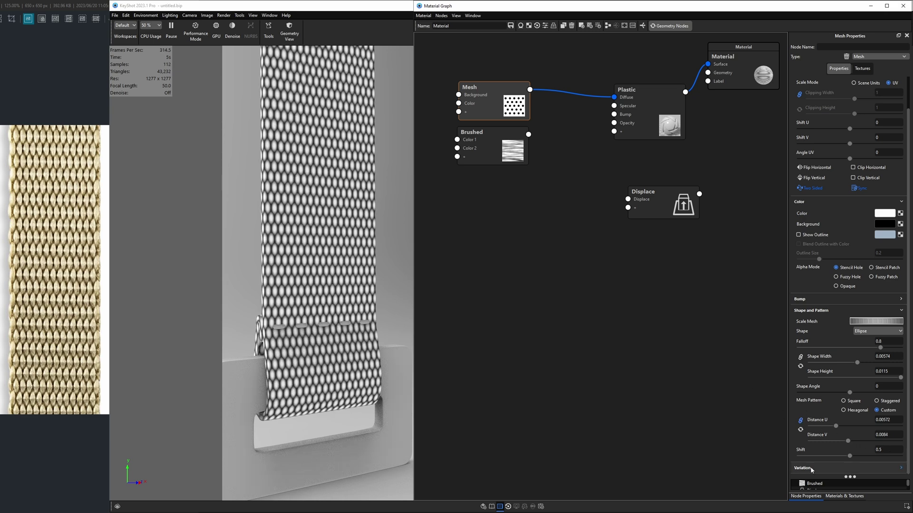
# Set the Mesh texture's Jitter and Distortion variation to 0.05 each
pyautogui.click(809, 469)
pyautogui.scroll(-3, 805, 446)
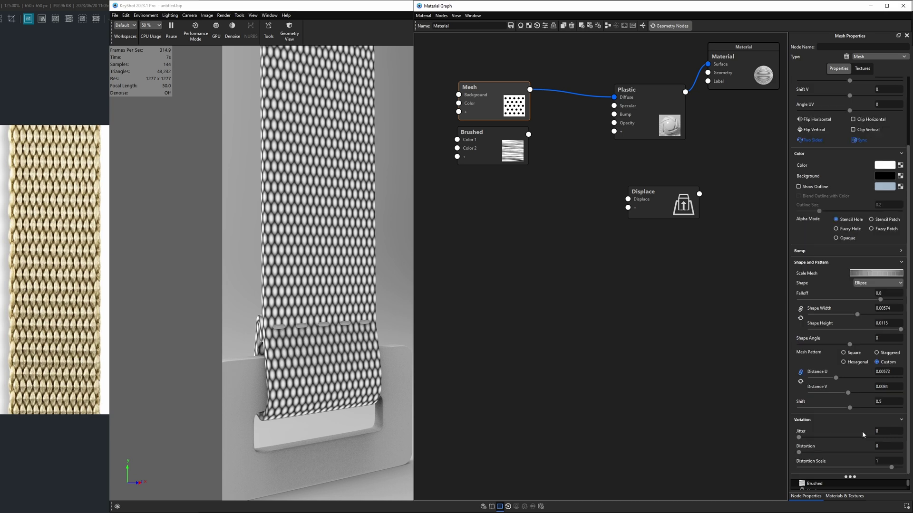
pyautogui.moveTo(799, 439)
pyautogui.mouseDown()
pyautogui.moveTo(838, 442)
pyautogui.moveTo(789, 438)
pyautogui.moveTo(825, 455)
pyautogui.moveTo(785, 445)
pyautogui.mouseUp()
pyautogui.click(886, 433)
pyautogui.write('0.05')
pyautogui.press('Return')
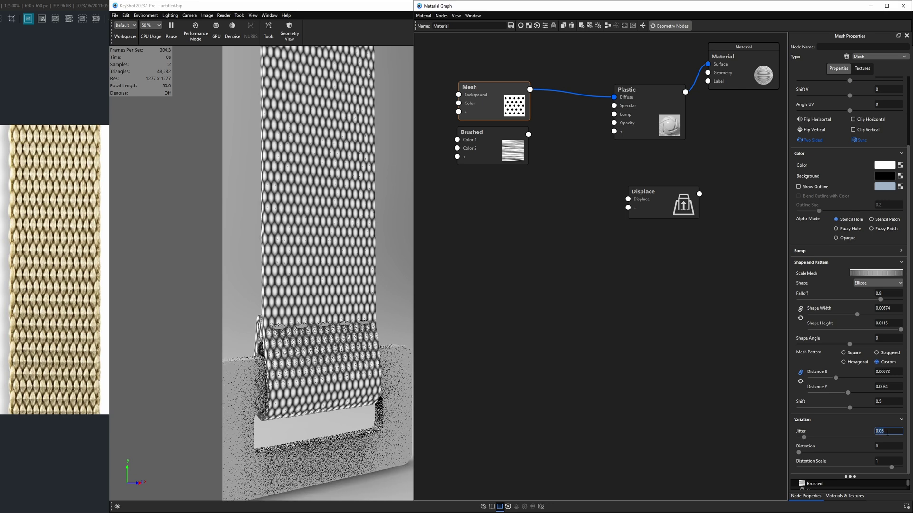
pyautogui.press('Tab')
pyautogui.write('0.05')
pyautogui.press('Return')
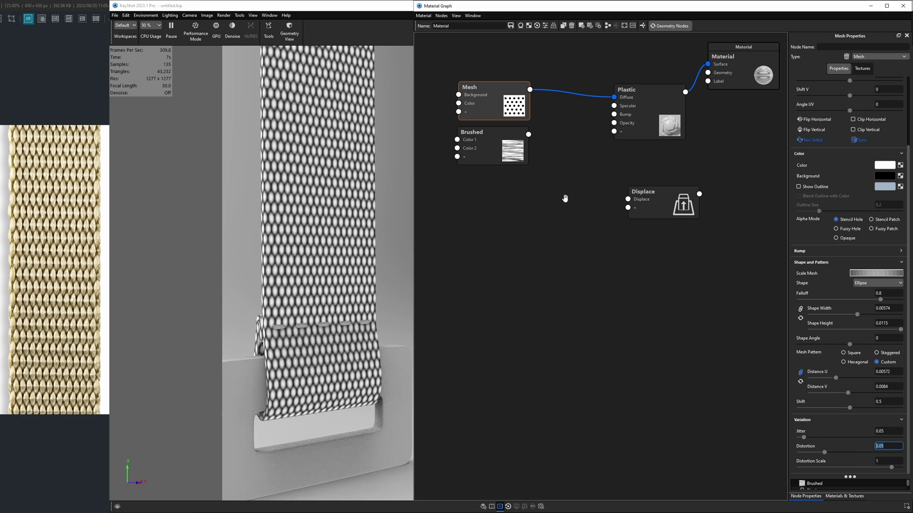
# Preview the Brushed node's texture alone on the strap and set its mapping type to UV
pyautogui.doubleClick(488, 139)
pyautogui.press('c')
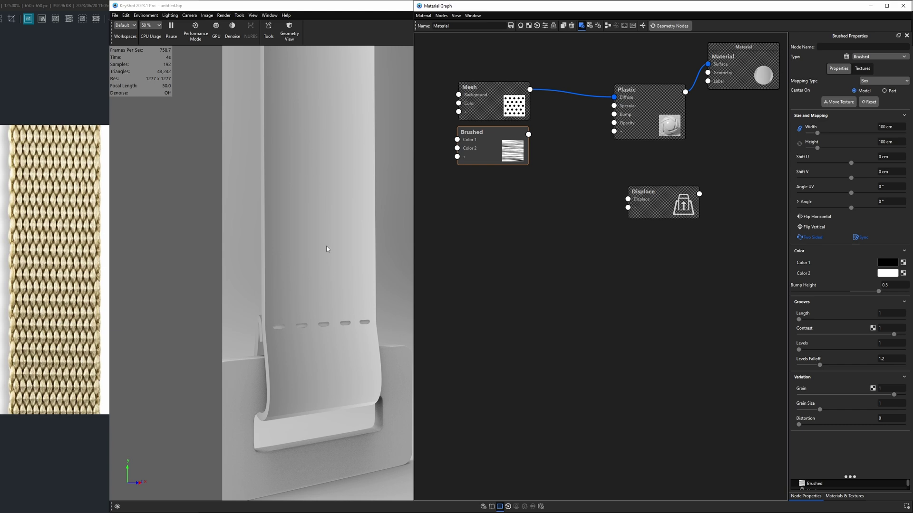
pyautogui.click(872, 82)
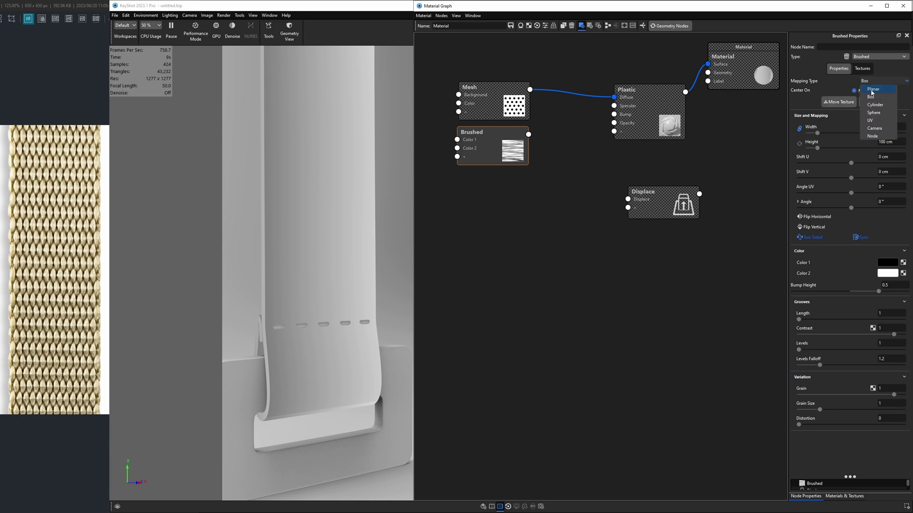
pyautogui.click(870, 120)
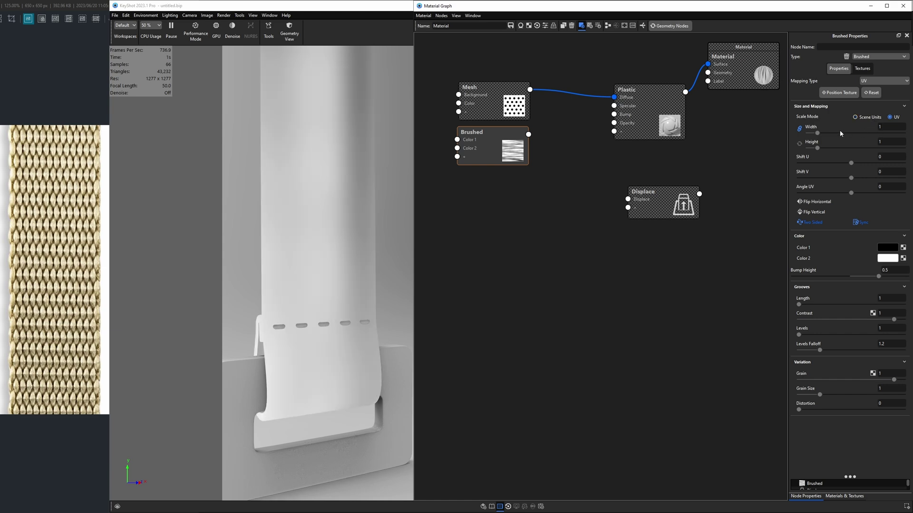
# Switch the Brushed texture's scale mode to Scene Units and set its linked width and height to 0.1 cm
pyautogui.click(870, 118)
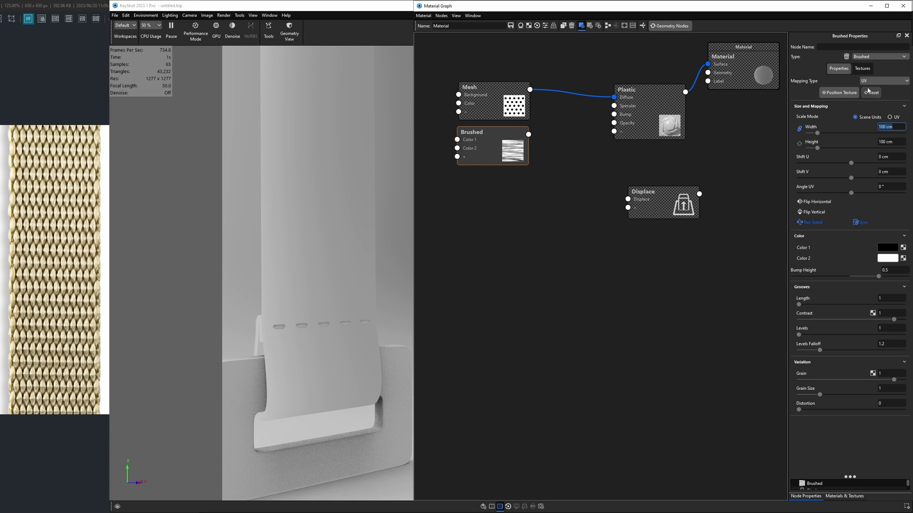
pyautogui.write('1')
pyautogui.write('0.')
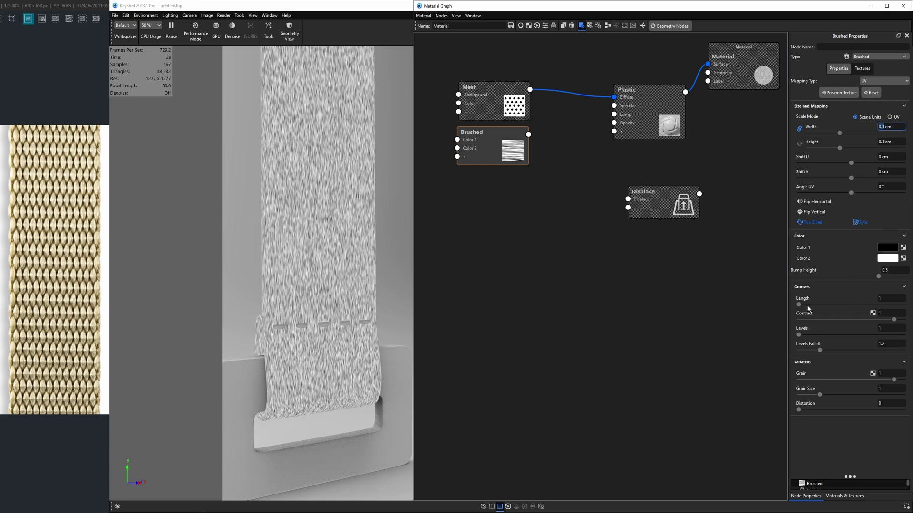
# Set the Brushed texture's groove Length to 3 and its Grain and Grain Size to 0
pyautogui.click(877, 298)
pyautogui.press('Return')
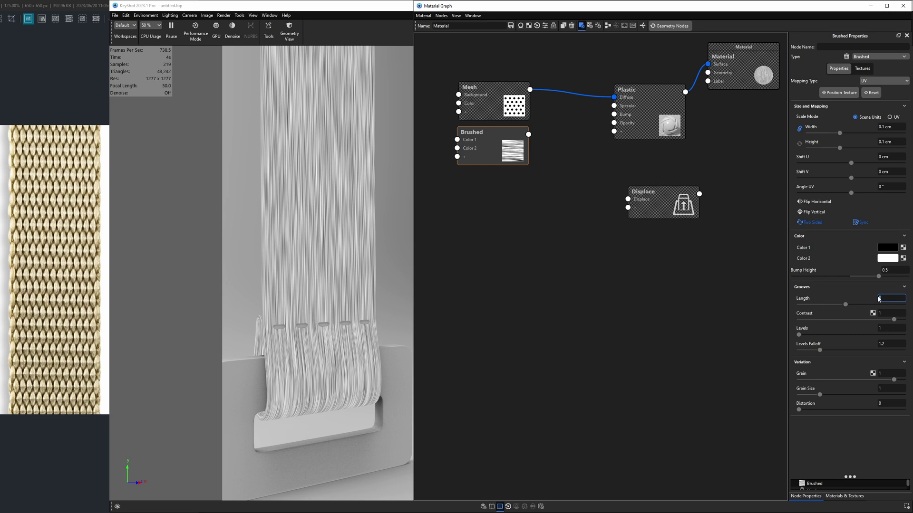
pyautogui.write('3')
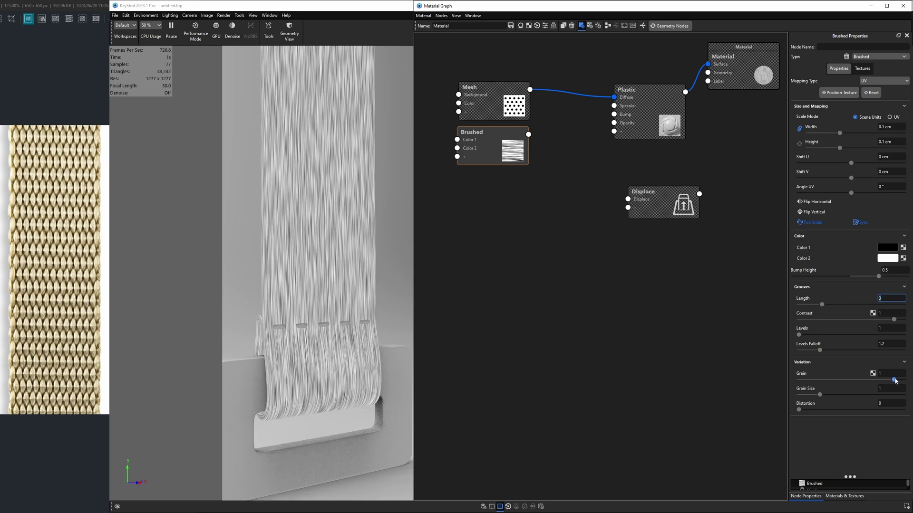
pyautogui.moveTo(896, 381); pyautogui.dragTo(797, 395)
# Reduce the Brushed texture's linked width and height to 0.05 cm
pyautogui.click(890, 127)
pyautogui.write('05')
pyautogui.press('Return')
# Leave the Brushed preview and move the Mesh and Brushed nodes farther from the Plastic node, spacing them apart
pyautogui.click(599, 231)
pyautogui.moveTo(504, 144); pyautogui.dragTo(469, 140)
pyautogui.moveTo(480, 101); pyautogui.dragTo(473, 104)
pyautogui.moveTo(478, 139); pyautogui.dragTo(464, 150)
pyautogui.moveTo(475, 109); pyautogui.dragTo(460, 112)
# Add a Color Composite utility node and connect Mesh to its Source and Brushed to its Background
pyautogui.rightClick(521, 152)
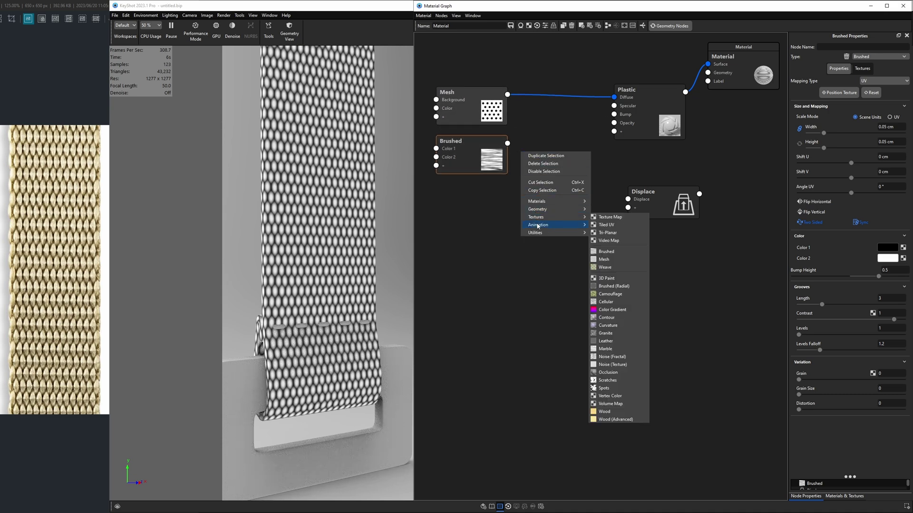
pyautogui.moveTo(552, 232)
pyautogui.click(613, 248)
pyautogui.moveTo(547, 177); pyautogui.dragTo(552, 162)
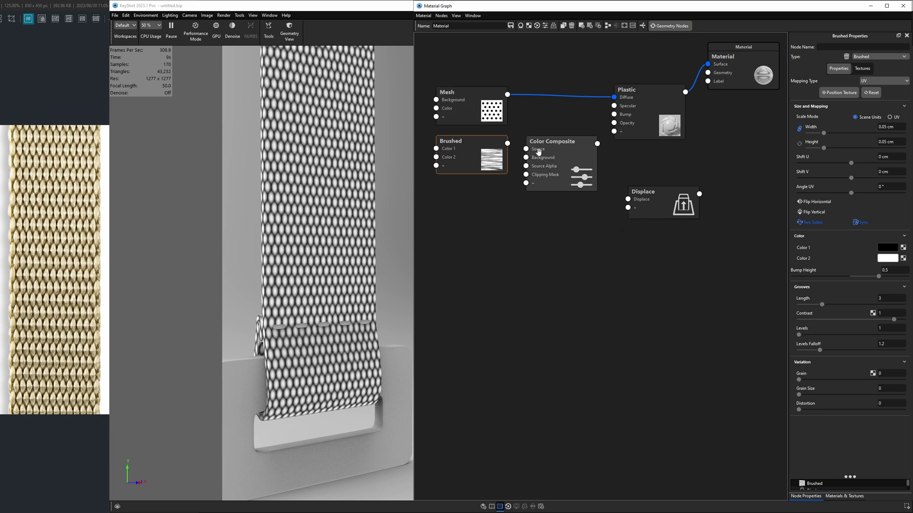
pyautogui.moveTo(508, 94); pyautogui.dragTo(526, 158)
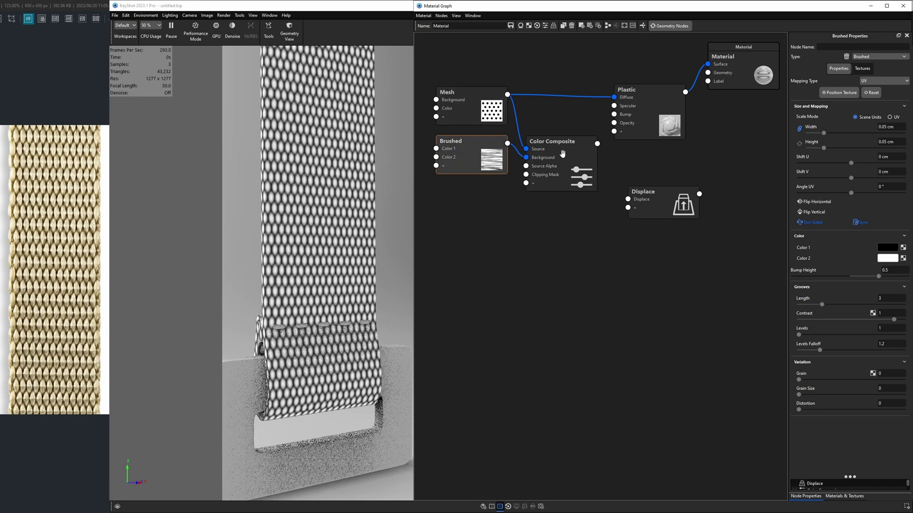
# Preview the Color Composite node on the strap and set its blend mode to Overlay
pyautogui.click(561, 153)
pyautogui.press('p')
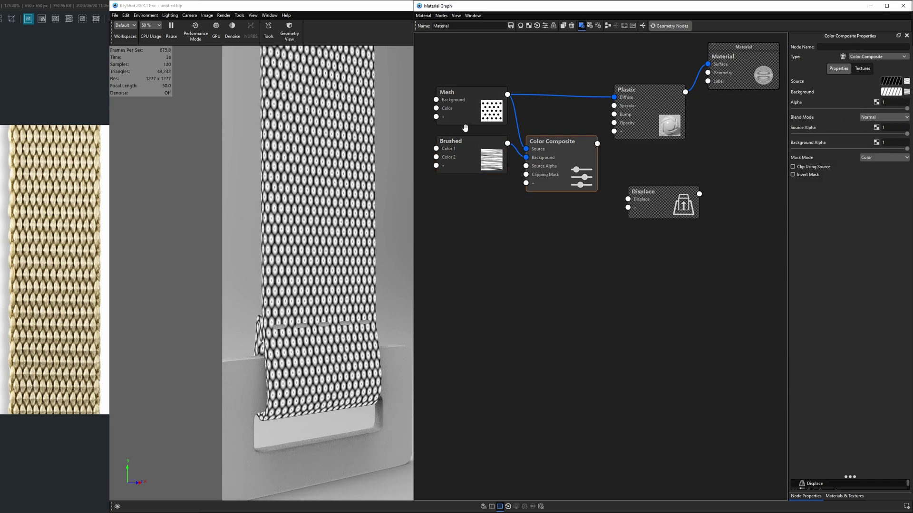
pyautogui.click(869, 119)
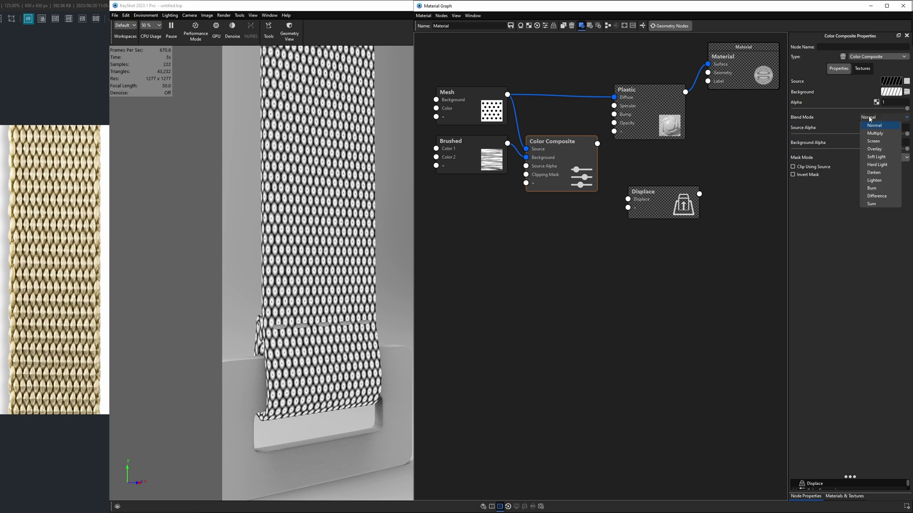
pyautogui.click(868, 149)
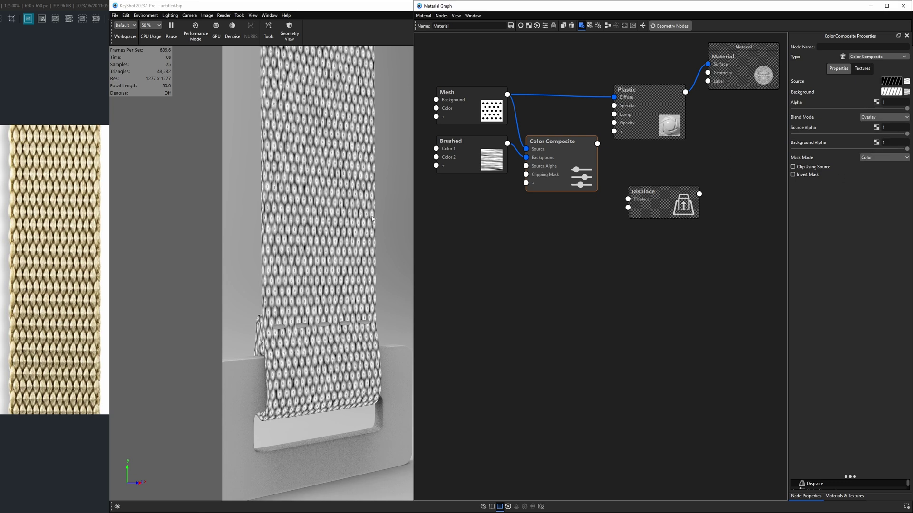
# Set the Mesh texture's alpha mode to Opaque so it blends fully with the brushed fibres in the Color Composite
pyautogui.scroll(5, 319, 256)
pyautogui.moveTo(319, 256); pyautogui.dragTo(515, 258, button='middle')
pyautogui.scroll(4, 295, 227)
pyautogui.doubleClick(464, 110)
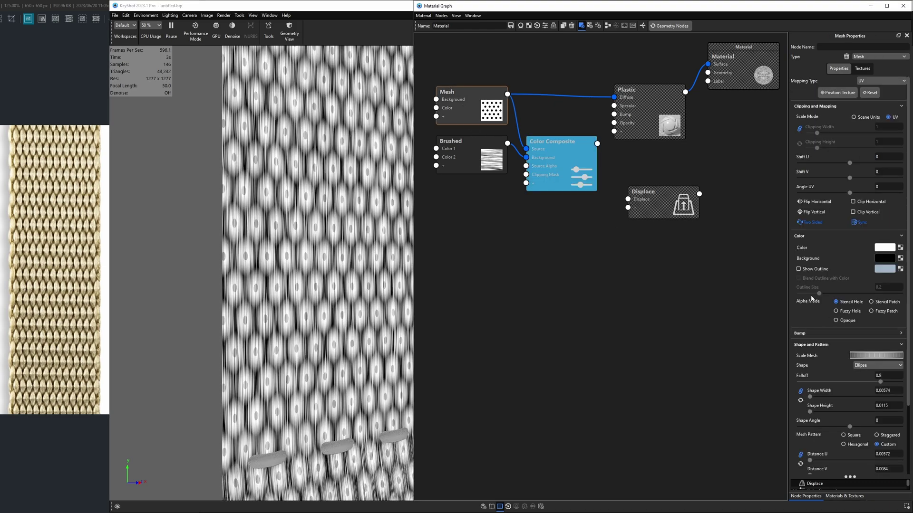
pyautogui.moveTo(550, 155); pyautogui.dragTo(549, 148)
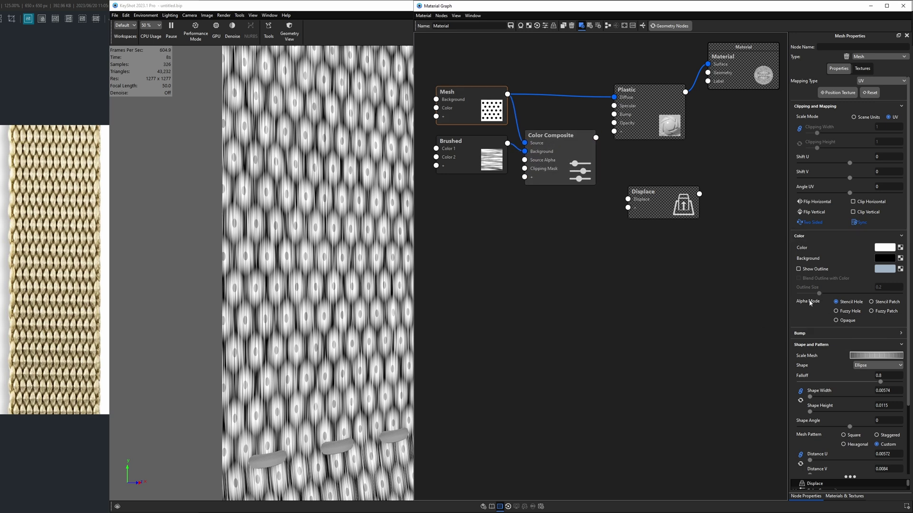
pyautogui.click(837, 321)
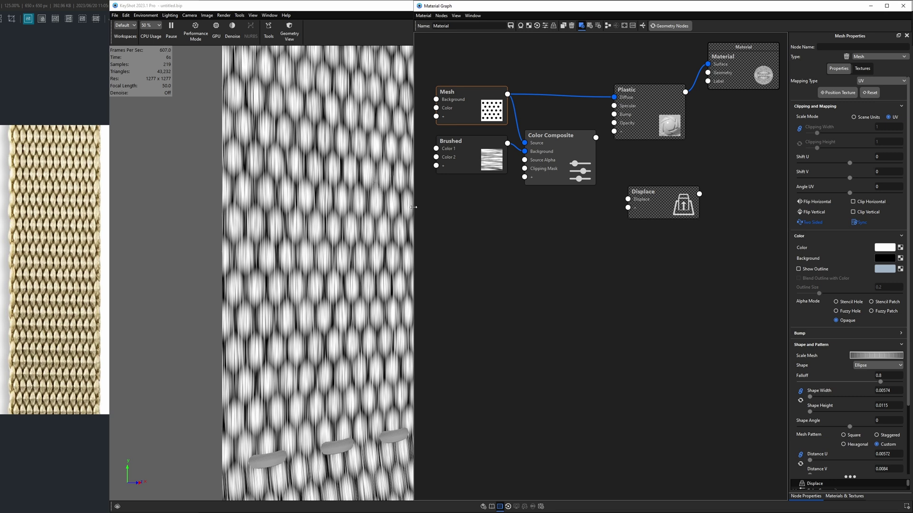
pyautogui.moveTo(565, 154); pyautogui.dragTo(563, 151)
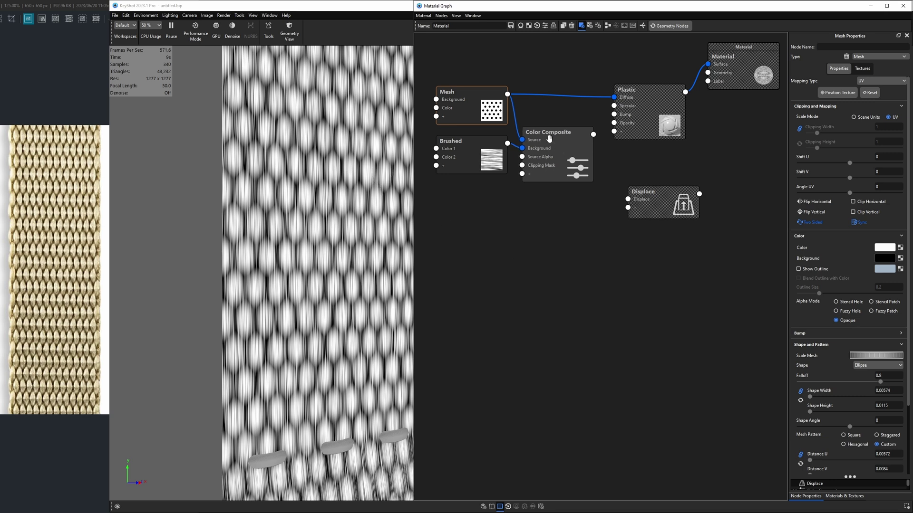
# Set the Mesh texture's background color to a neutral grey with 50% value
pyautogui.click(469, 97)
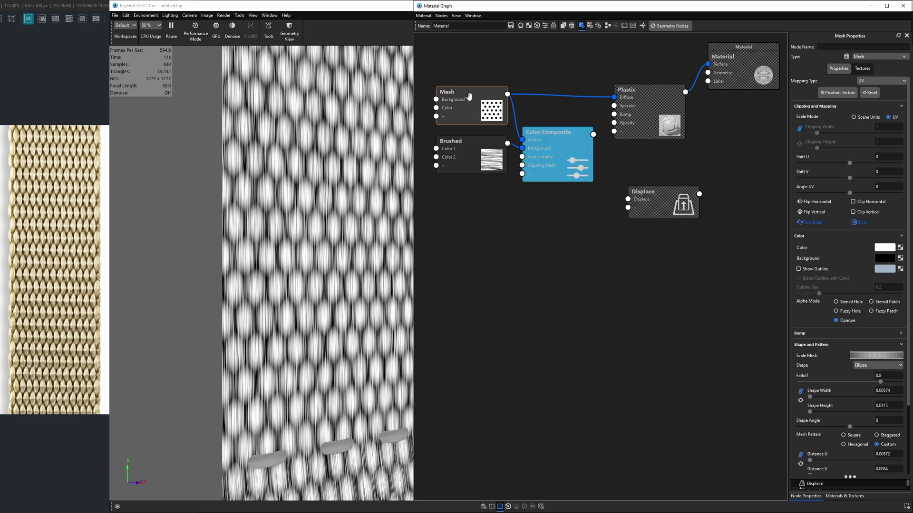
pyautogui.click(884, 258)
pyautogui.moveTo(901, 268); pyautogui.dragTo(714, 249)
pyautogui.click(760, 371)
pyautogui.write('50')
pyautogui.press('Return')
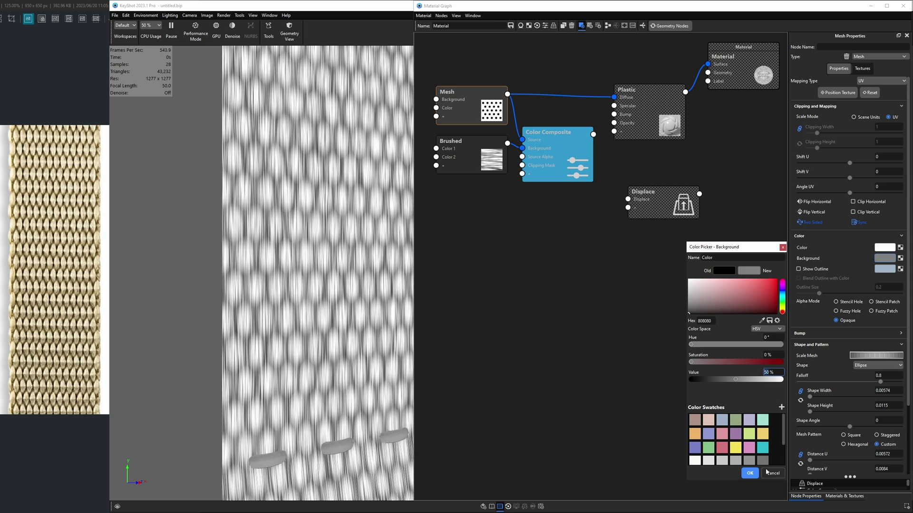
pyautogui.click(749, 473)
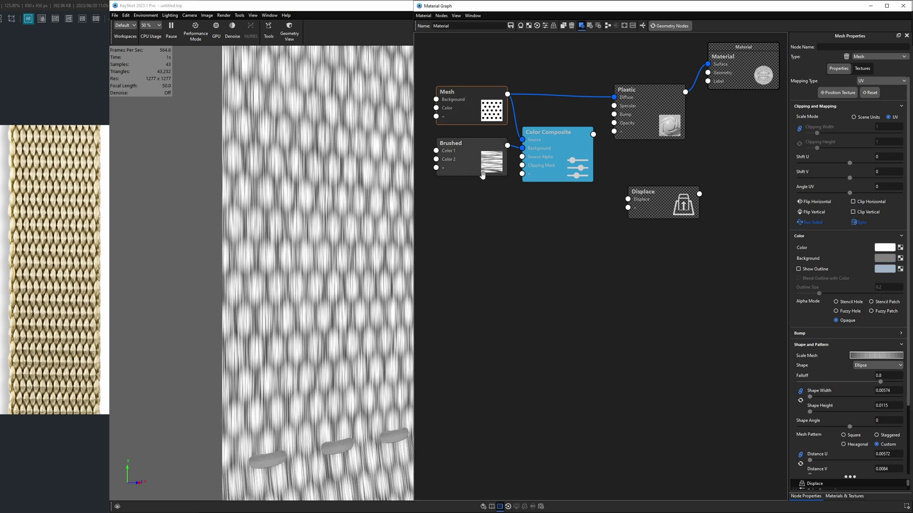
# Connect the Mesh texture to the Displace node and the Displace output to the Material node's Geometry input
pyautogui.scroll(-5, 321, 271)
pyautogui.moveTo(376, 250)
pyautogui.mouseDown()
pyautogui.moveTo(343, 252)
pyautogui.moveTo(387, 255)
pyautogui.mouseUp()
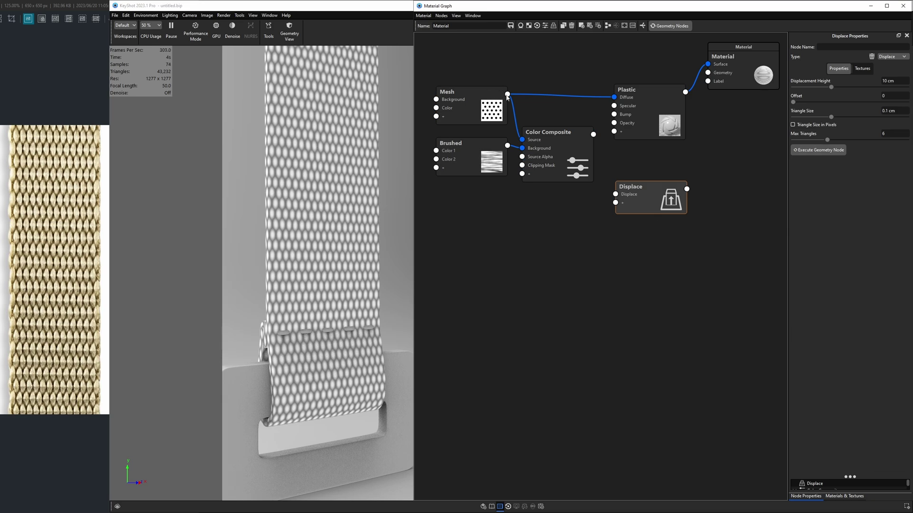
pyautogui.moveTo(507, 94); pyautogui.dragTo(615, 194)
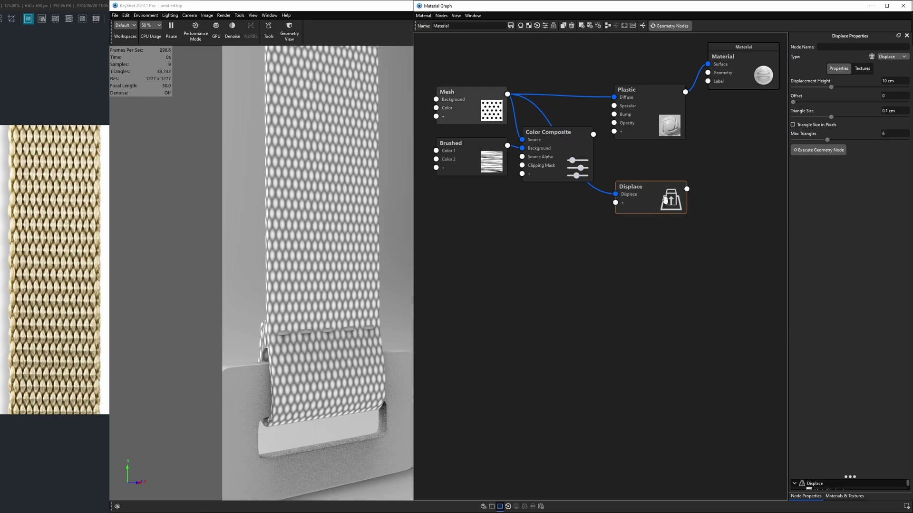
pyautogui.moveTo(686, 189); pyautogui.dragTo(709, 74)
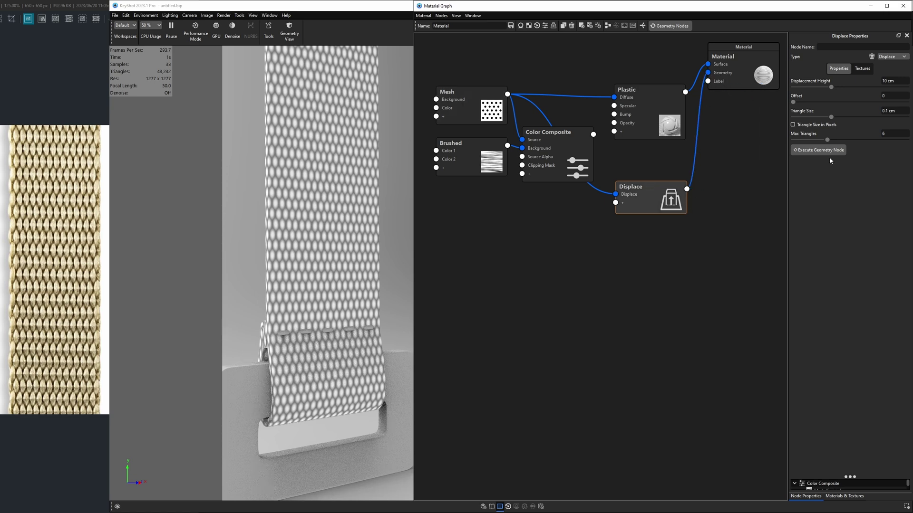
# Change the scene units to millimeters while keeping the scene size
pyautogui.moveTo(898, 81); pyautogui.dragTo(874, 83)
pyautogui.click(127, 16)
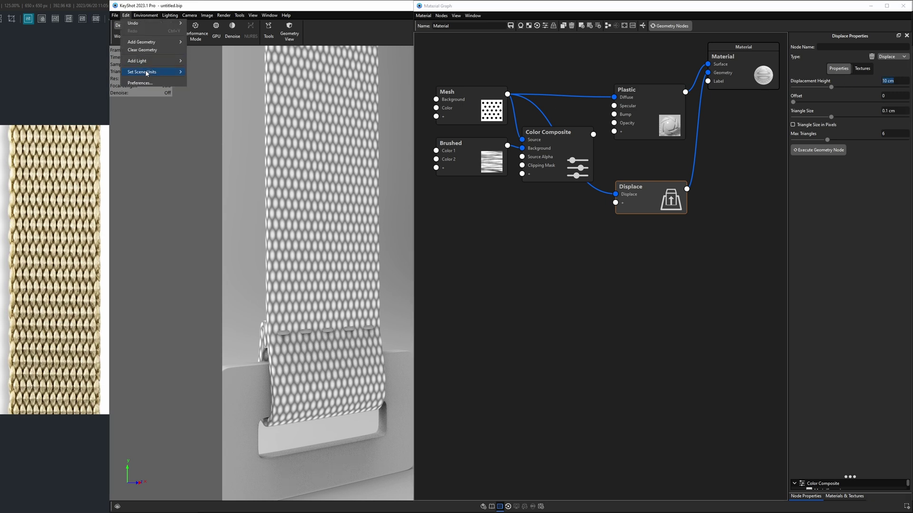
pyautogui.moveTo(146, 73)
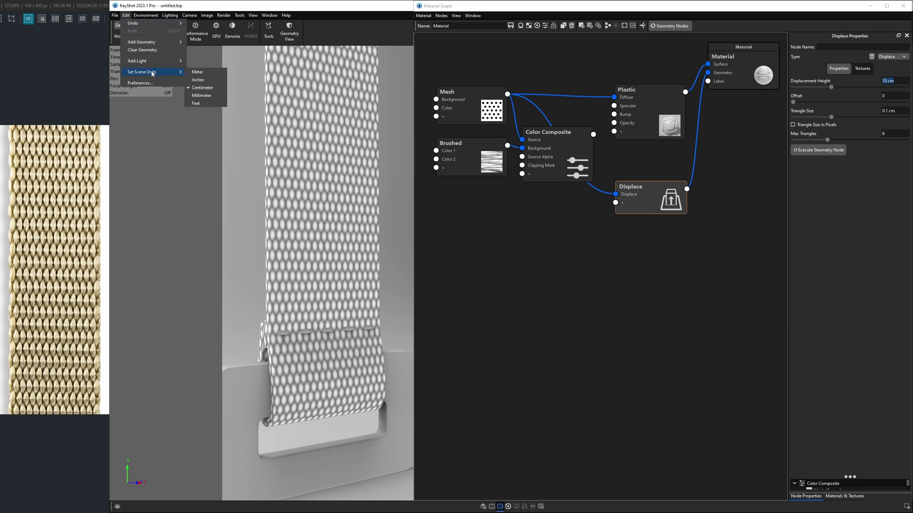
pyautogui.click(201, 96)
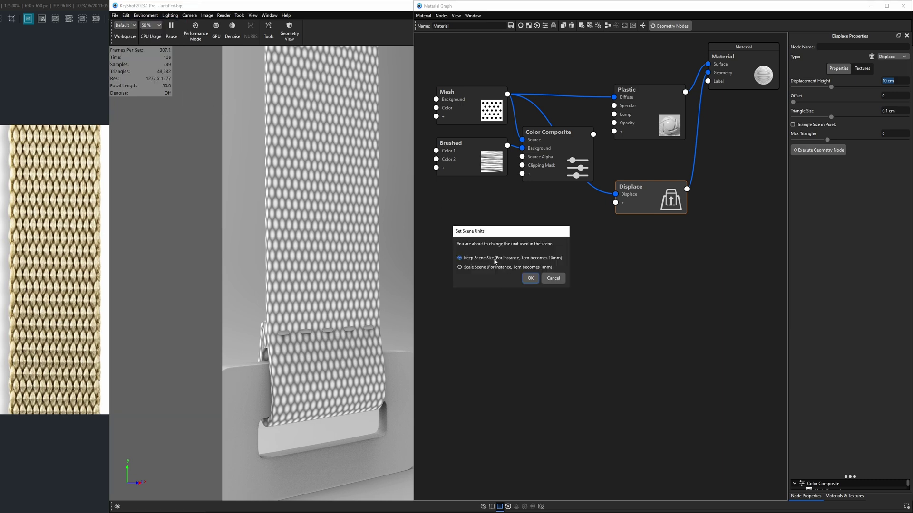
pyautogui.click(529, 279)
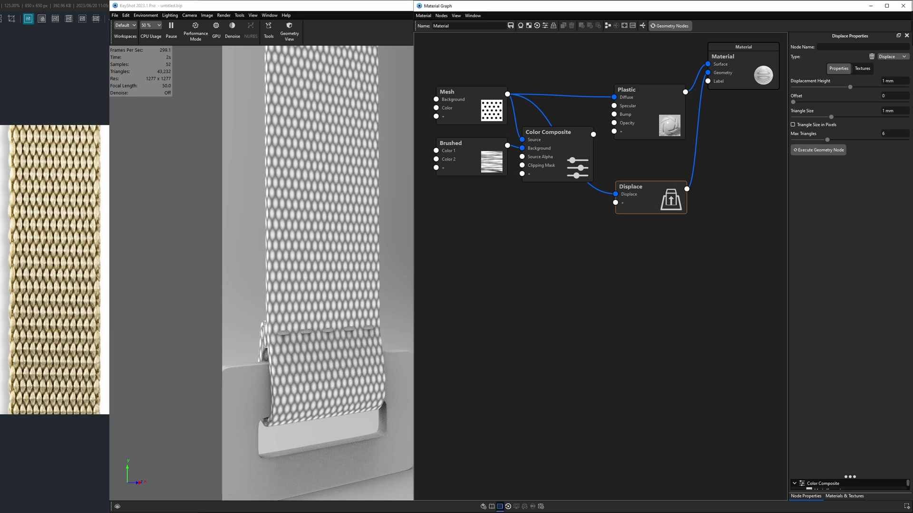
# Set the Displace node's displacement height to 0.5 mm and execute the geometry node
pyautogui.click(881, 80)
pyautogui.write('.5')
pyautogui.press('Return')
pyautogui.click(806, 152)
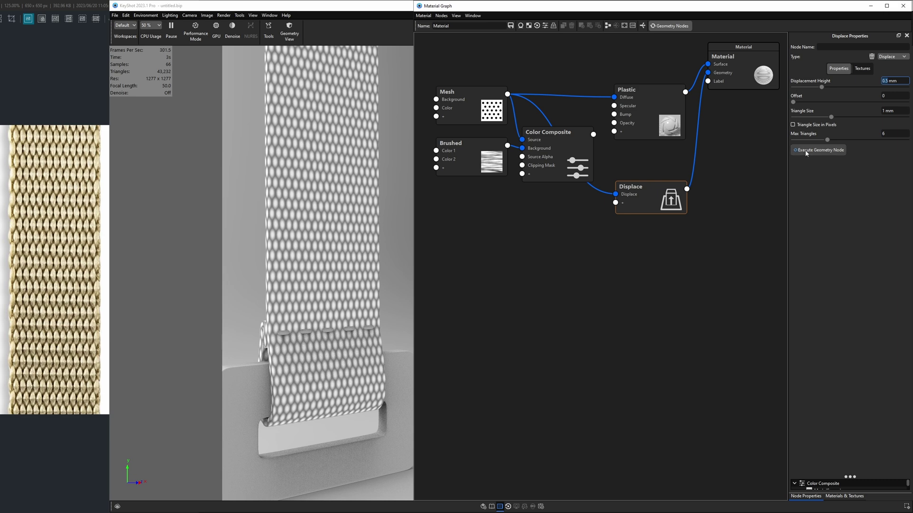
pyautogui.click(806, 152)
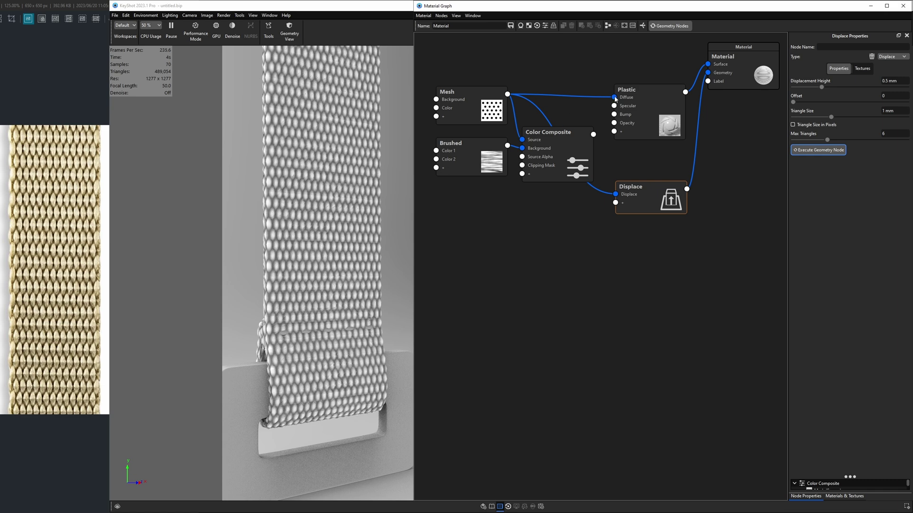
# Disconnect the Mesh texture from the Plastic node's Diffuse input and inspect the displaced weave up close
pyautogui.moveTo(614, 98); pyautogui.dragTo(589, 72)
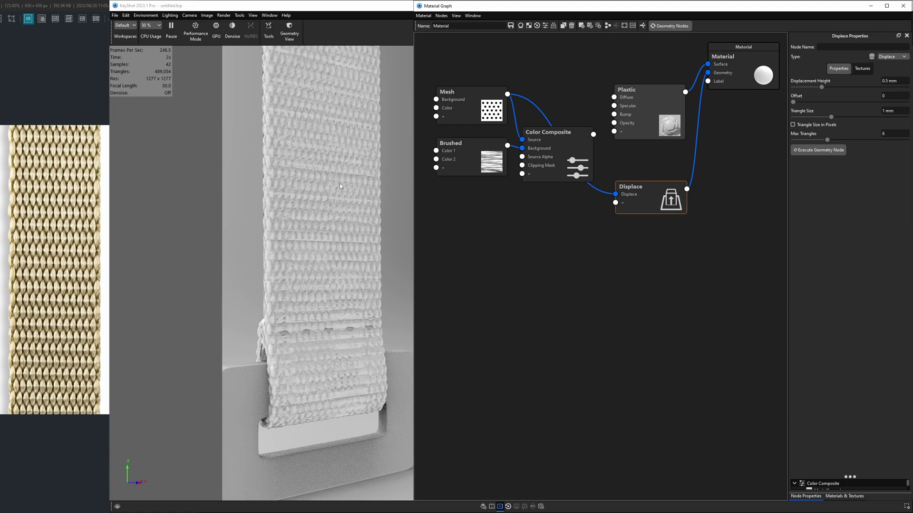
pyautogui.scroll(5, 300, 197)
pyautogui.moveTo(301, 197); pyautogui.dragTo(401, 183, button='middle')
pyautogui.scroll(-5, 401, 183)
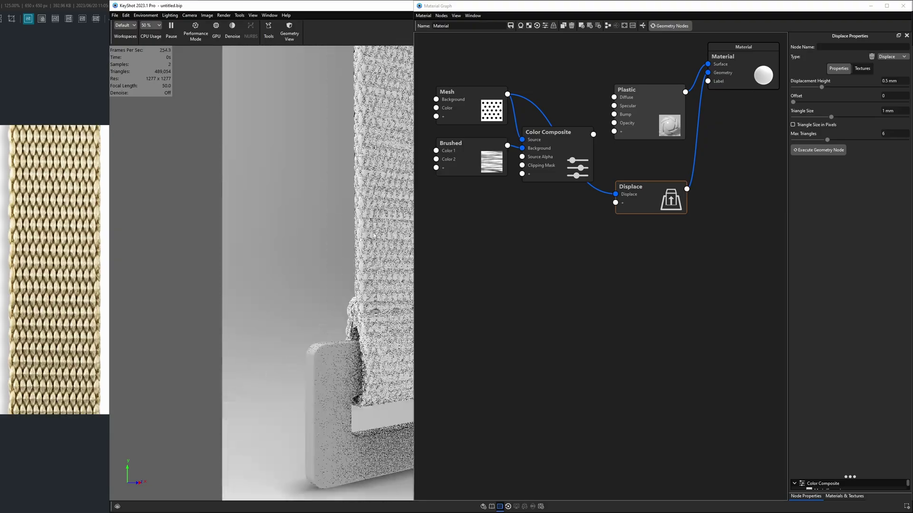
pyautogui.moveTo(374, 235); pyautogui.dragTo(242, 232, button='middle')
pyautogui.scroll(-2, 242, 232)
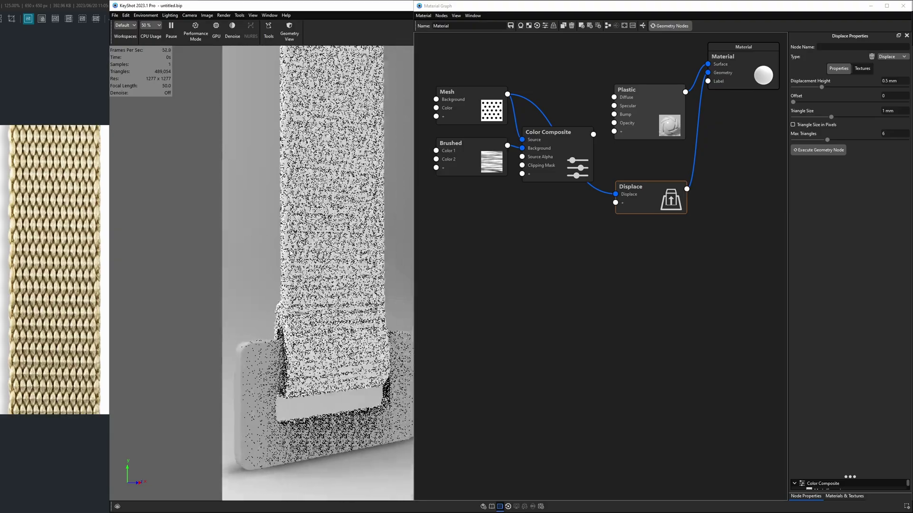
pyautogui.scroll(-2, 241, 233)
# Set the Plastic node's diffuse color to a dark grey with 39% value (hex 636363)
pyautogui.click(653, 106)
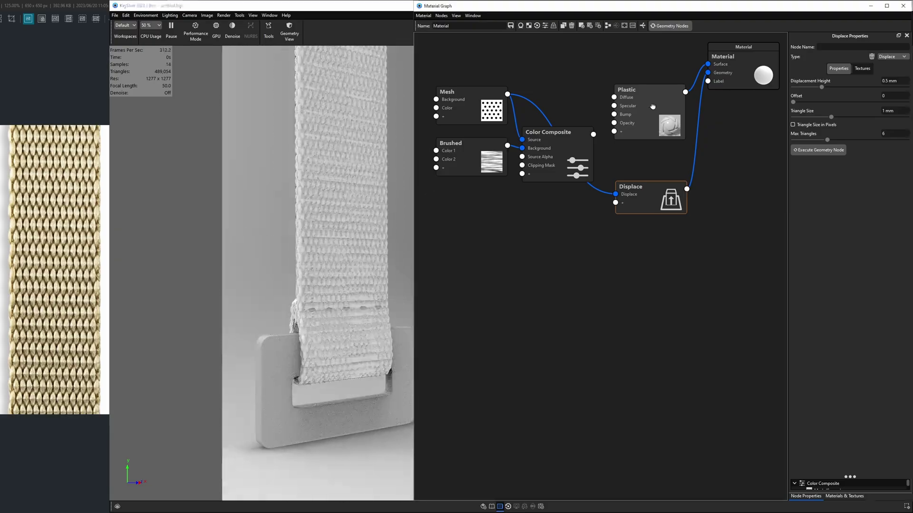
pyautogui.click(653, 106)
pyautogui.click(891, 80)
pyautogui.moveTo(741, 139); pyautogui.dragTo(706, 175)
pyautogui.click(701, 163)
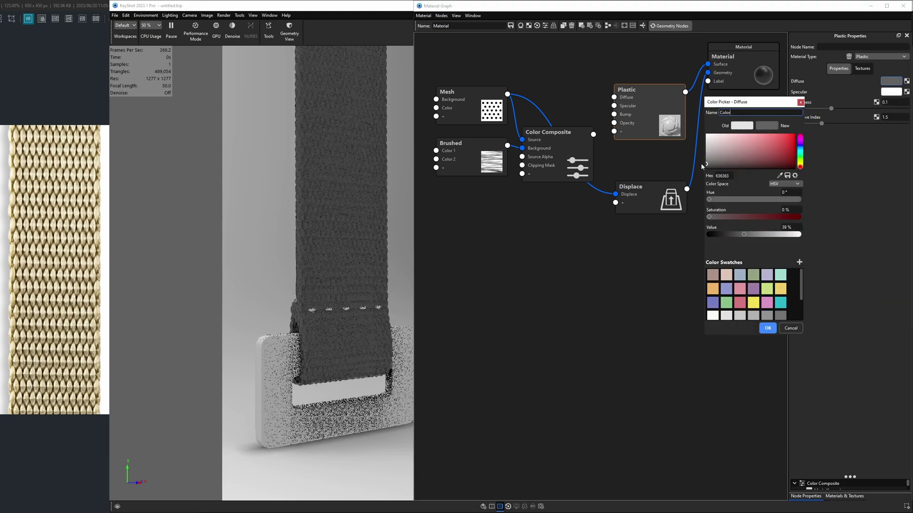
pyautogui.click(768, 329)
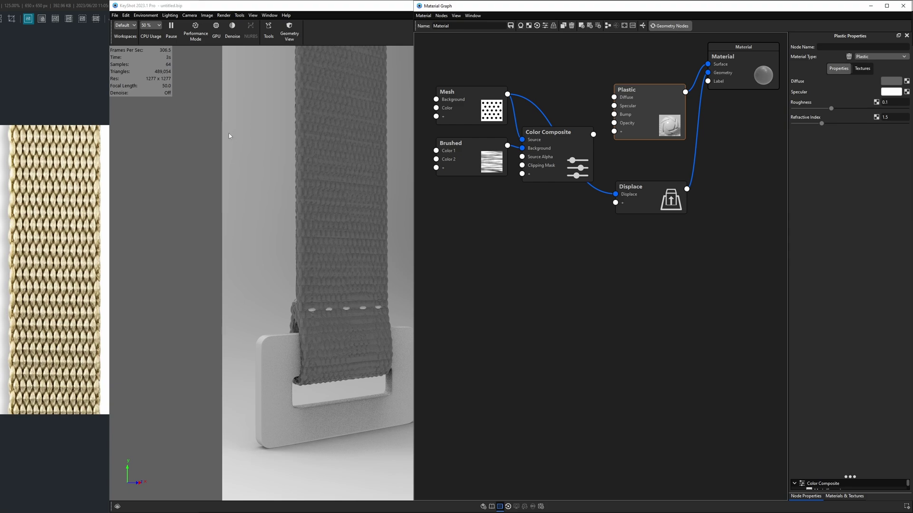
# Close the Material Graph and light the scene with the hdrmaps-cyclorama-studio environment from the Interior environments
pyautogui.scroll(-3, 309, 196)
pyautogui.moveTo(327, 204); pyautogui.dragTo(287, 223, button='middle')
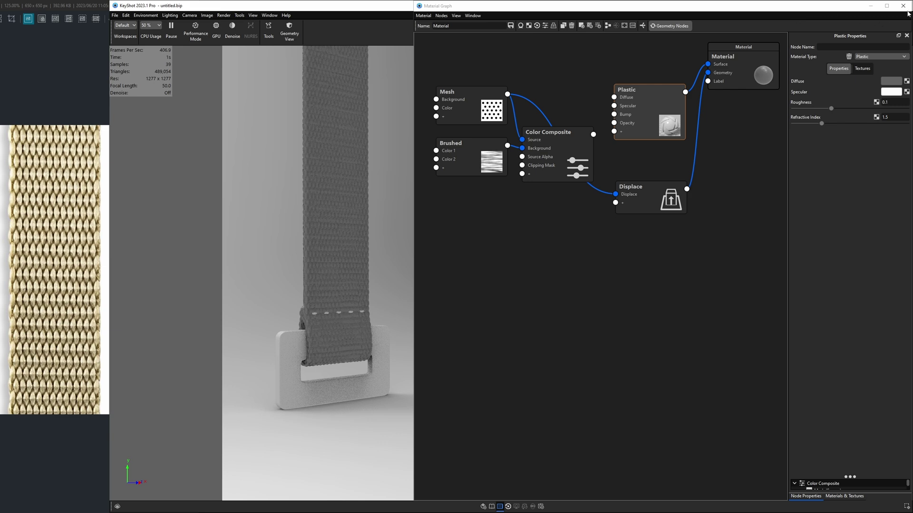
pyautogui.click(904, 7)
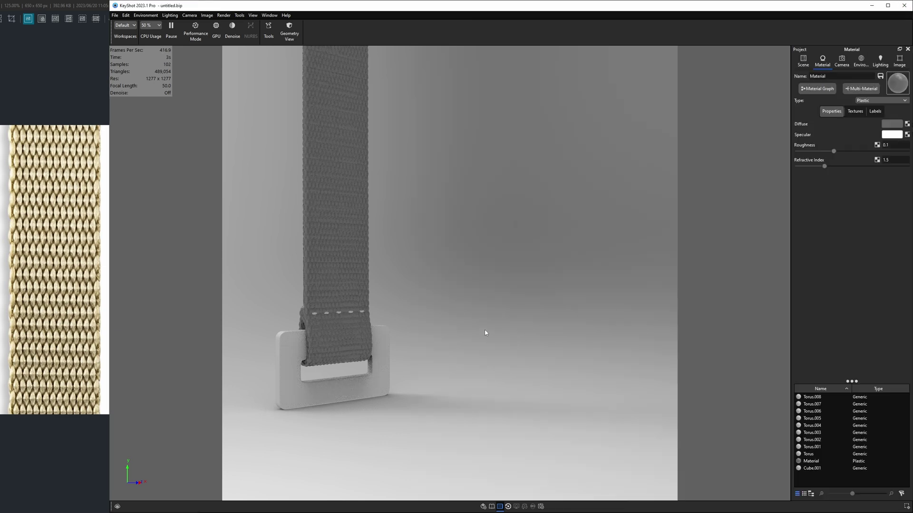
pyautogui.press('m')
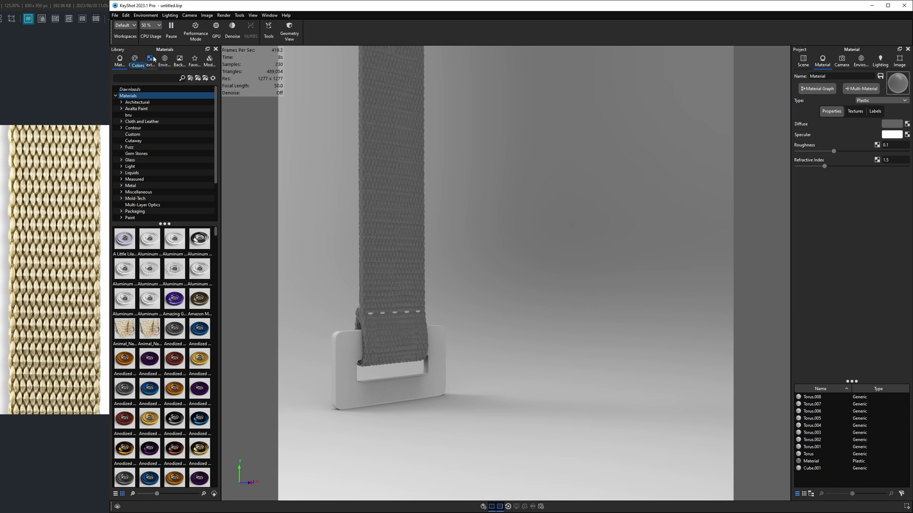
pyautogui.click(165, 65)
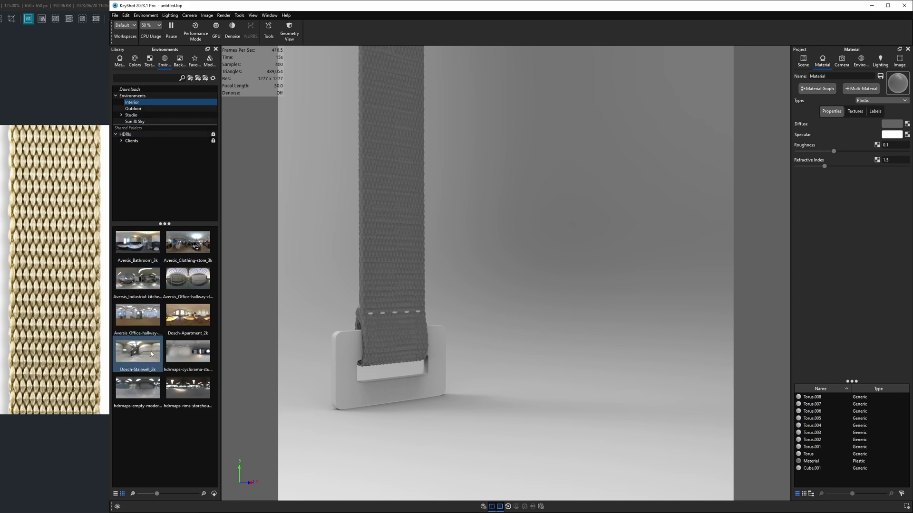
pyautogui.doubleClick(177, 366)
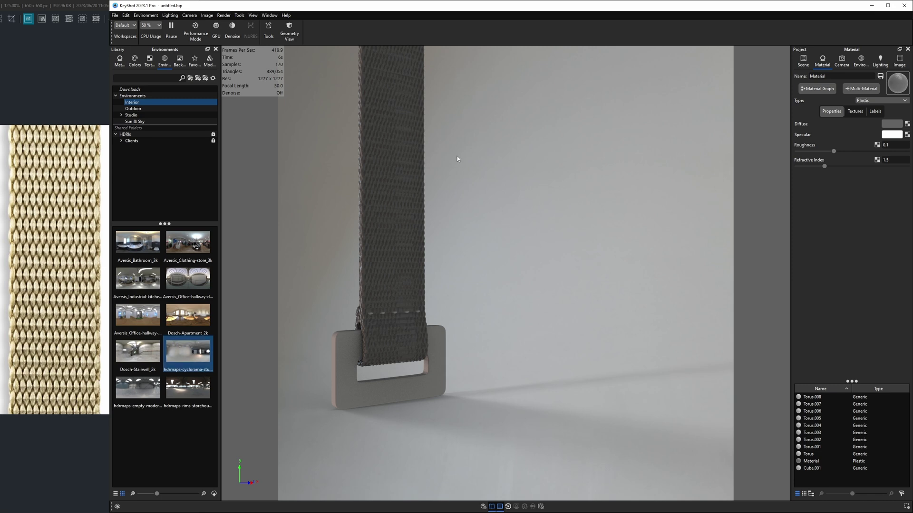
# Rotate the lighting environment to 180.5° to rake light across the webbing, and close the Library
pyautogui.keyDown('ctrl'); pyautogui.moveTo(445, 144); pyautogui.dragTo(510, 151); pyautogui.keyUp('ctrl')
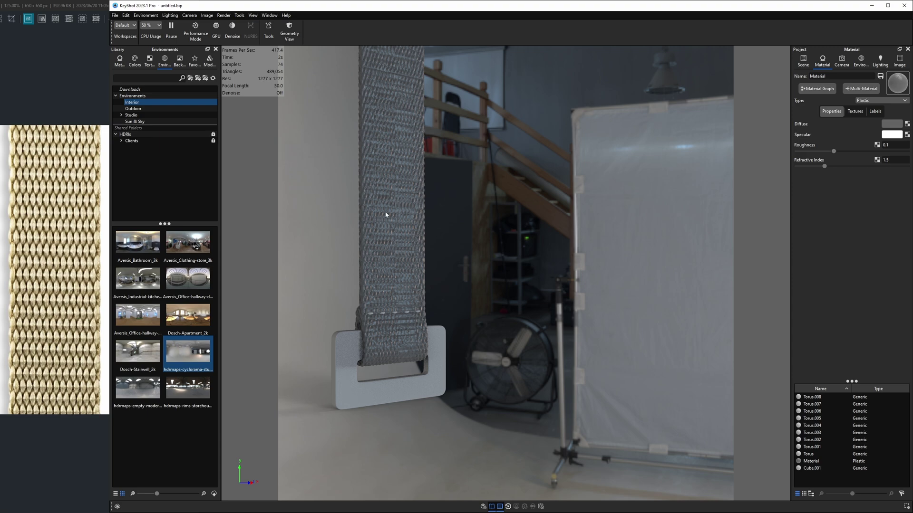
pyautogui.moveTo(386, 212); pyautogui.dragTo(404, 250, button='middle')
pyautogui.scroll(3, 380, 247)
pyautogui.scroll(3, 403, 252)
pyautogui.scroll(1, 361, 264)
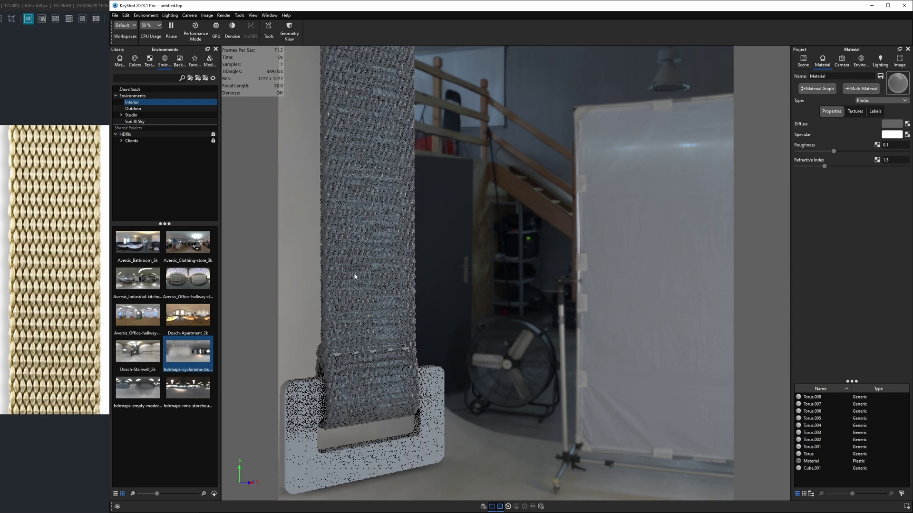
pyautogui.click(215, 50)
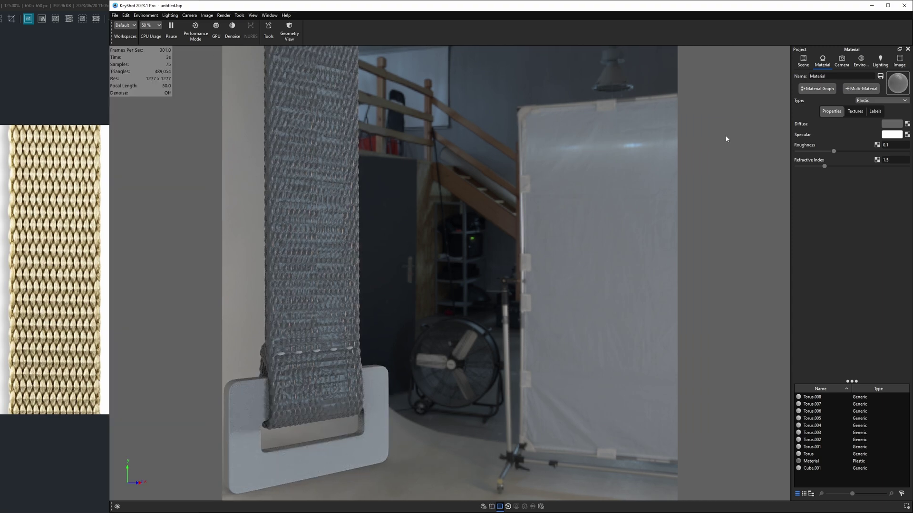
# Replace the environment background with a solid light grey, hex DCDCDC, and bring up the strap's material properties
pyautogui.press('c')
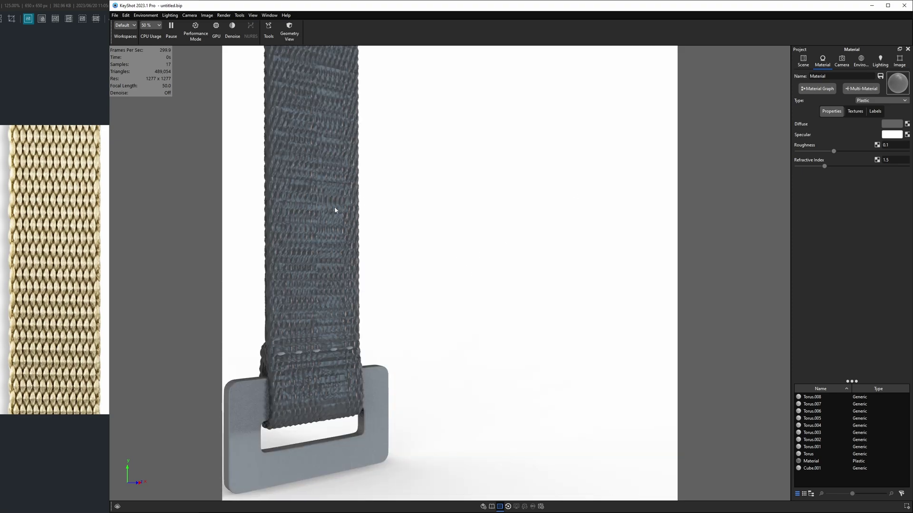
pyautogui.moveTo(332, 209); pyautogui.dragTo(357, 200, button='middle')
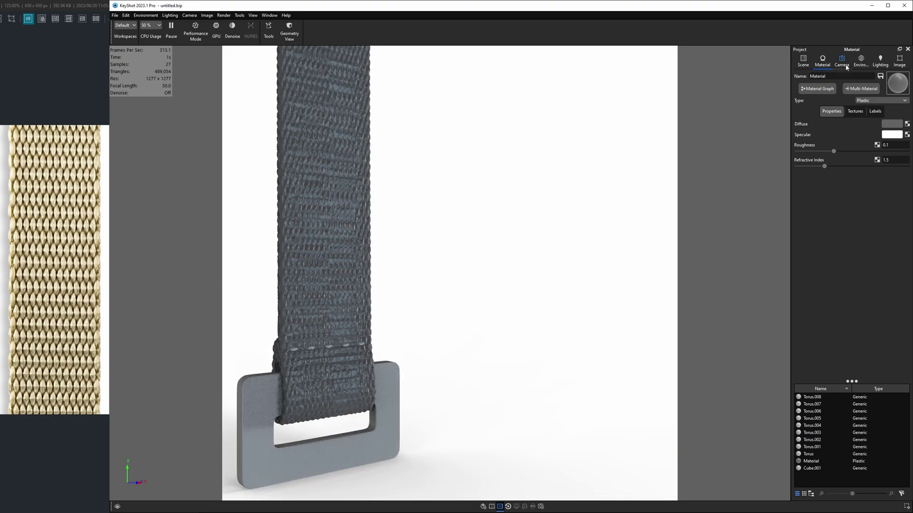
pyautogui.click(862, 63)
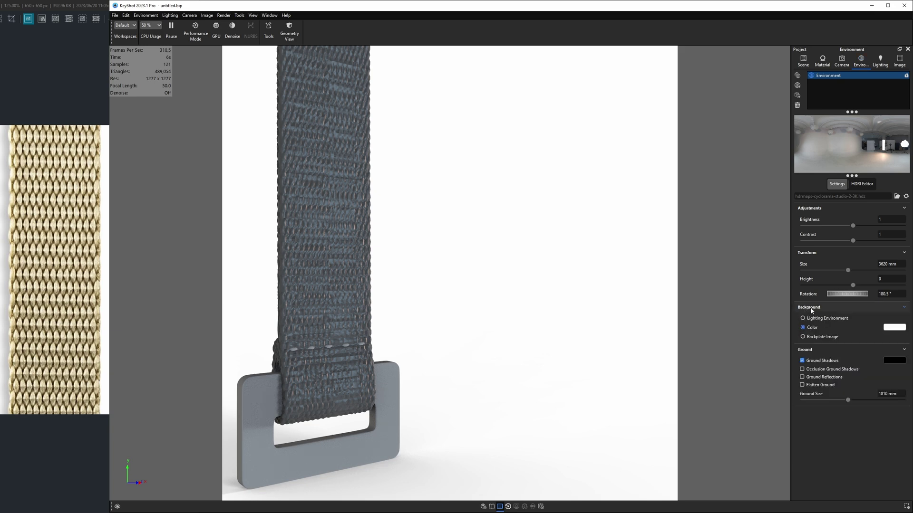
pyautogui.click(893, 327)
pyautogui.click(659, 251)
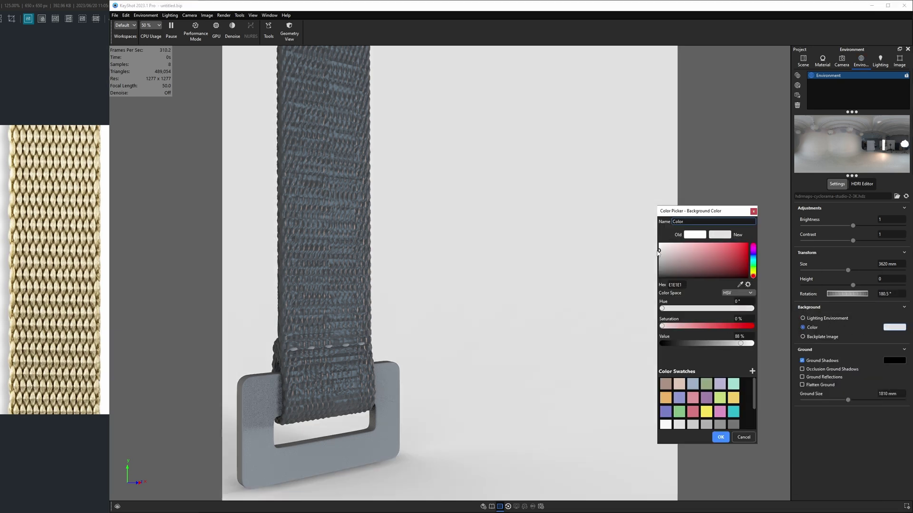
pyautogui.moveTo(658, 253); pyautogui.dragTo(657, 252)
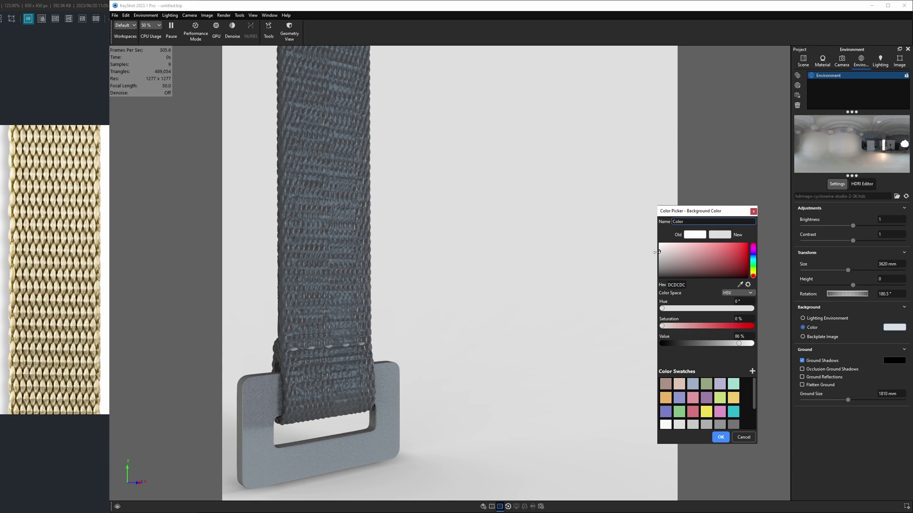
pyautogui.click(719, 436)
pyautogui.doubleClick(347, 159)
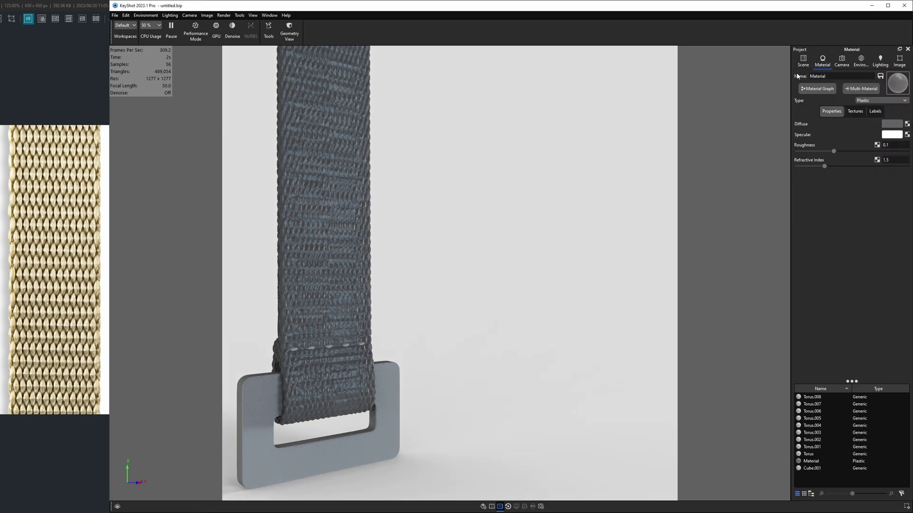
# Open the strap's Material Graph, set the Displace node's Triangle Size to 0.1 mm and execute the geometry node
pyautogui.click(817, 88)
pyautogui.scroll(3, 305, 214)
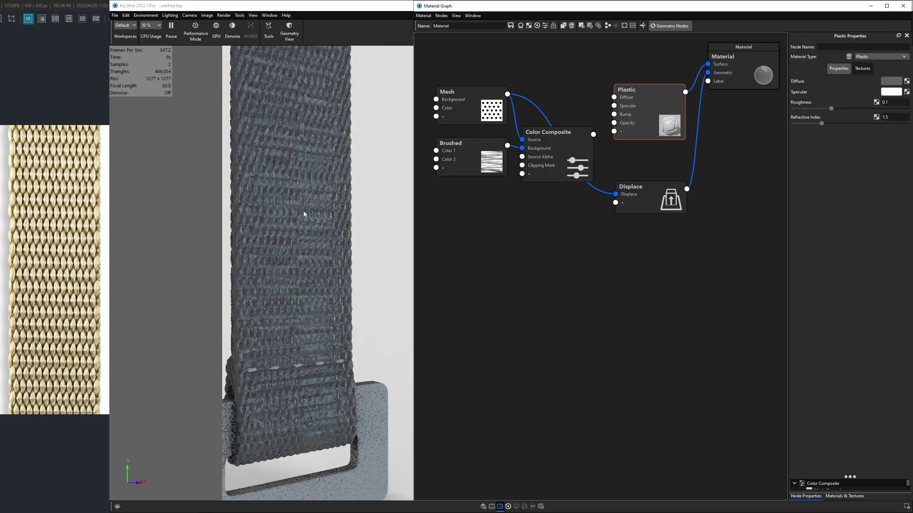
pyautogui.moveTo(326, 214); pyautogui.dragTo(369, 198, button='middle')
pyautogui.click(645, 190)
pyautogui.click(645, 190)
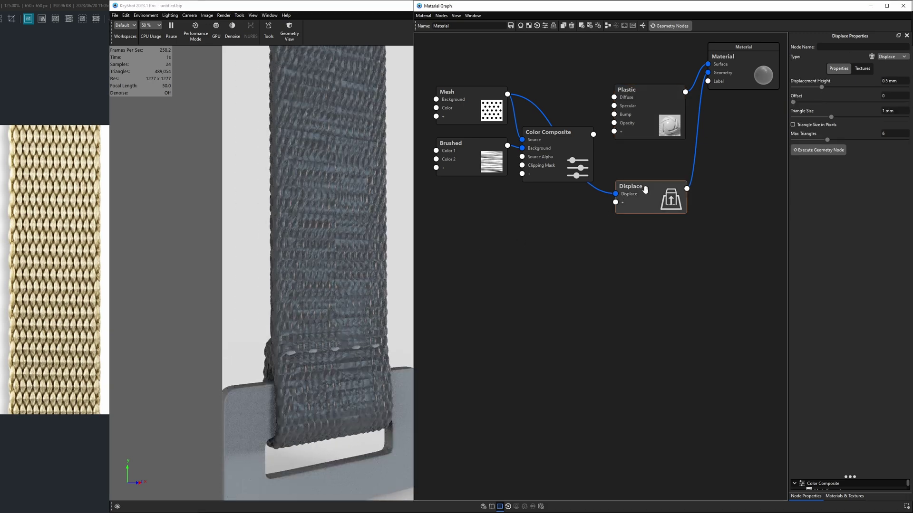
pyautogui.moveTo(897, 111); pyautogui.dragTo(872, 111)
pyautogui.write('0.1')
pyautogui.press('Return')
pyautogui.click(832, 151)
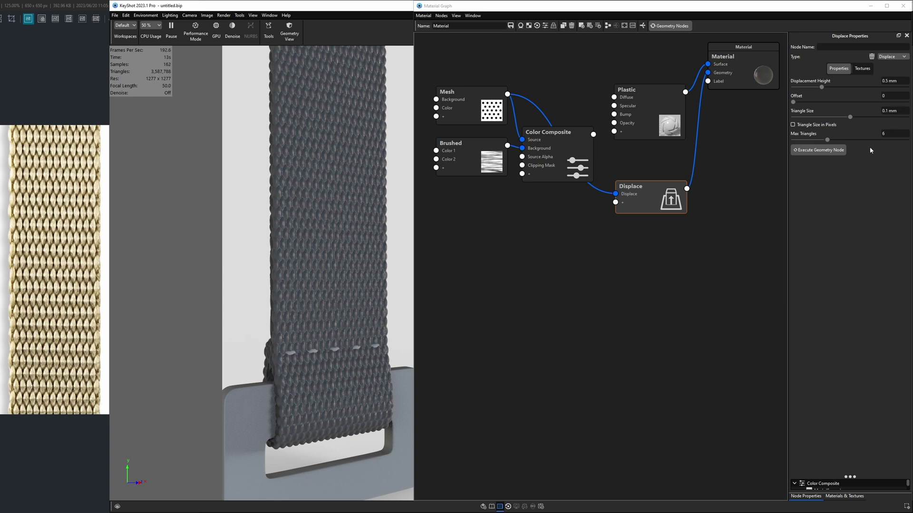
pyautogui.click(795, 149)
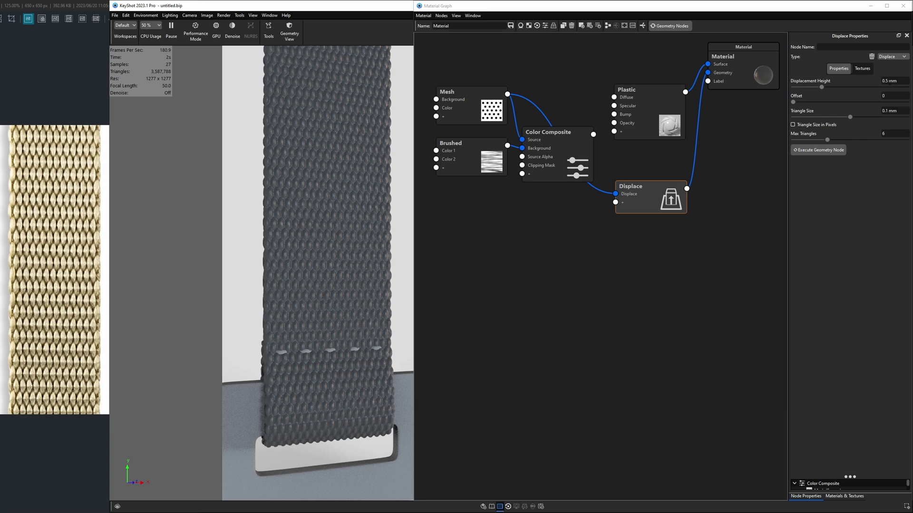
# Set the Displace node's Displacement Height to 0.3 mm and execute the geometry node again
pyautogui.click(884, 81)
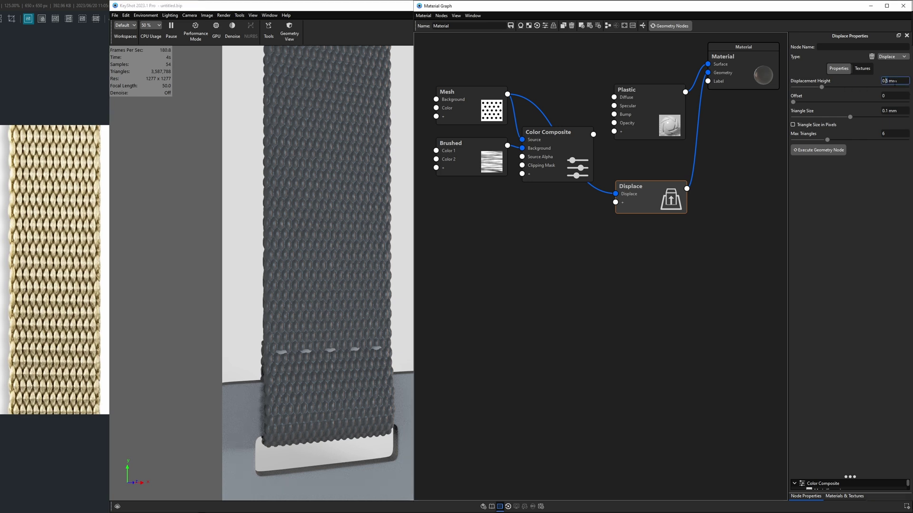
pyautogui.write('3')
pyautogui.press('Return')
pyautogui.click(816, 151)
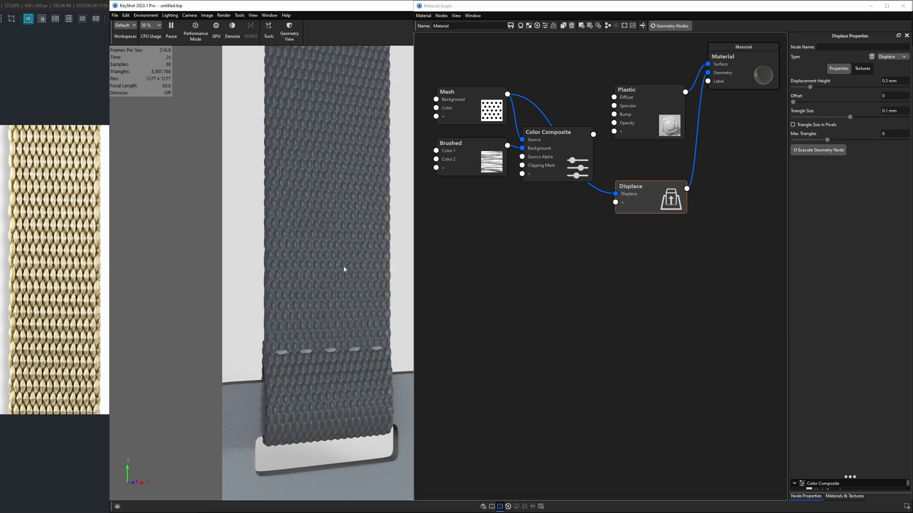
pyautogui.scroll(5, 316, 234)
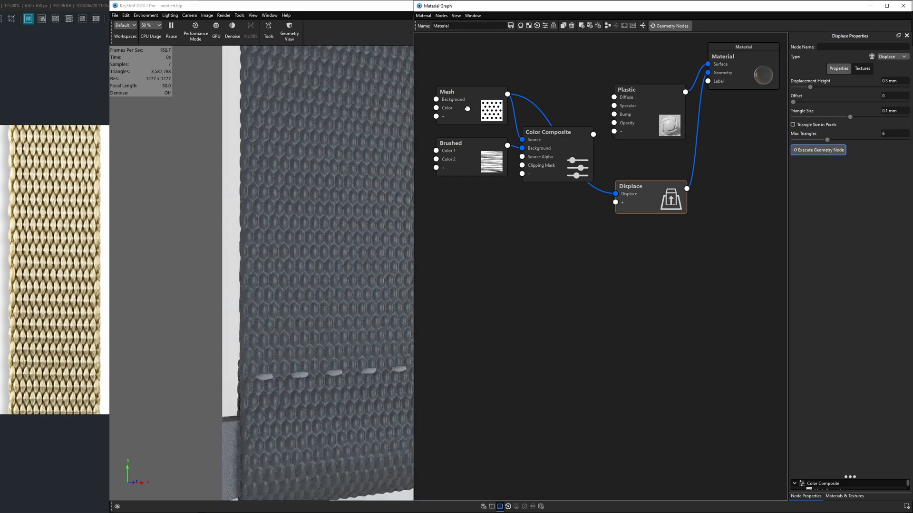
# Disable the Displace connection to the Material and connect the Mesh texture to the Plastic node's Diffuse input
pyautogui.click(467, 109)
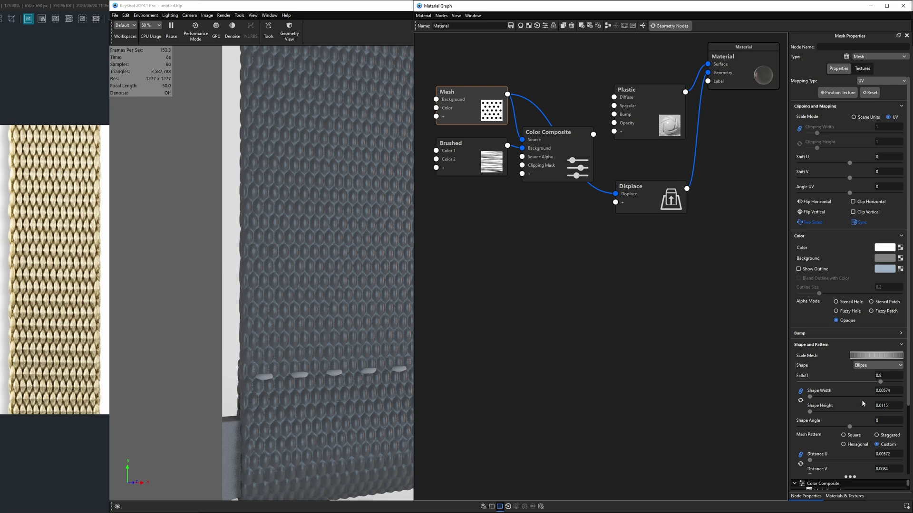
pyautogui.rightClick(697, 135)
pyautogui.click(711, 146)
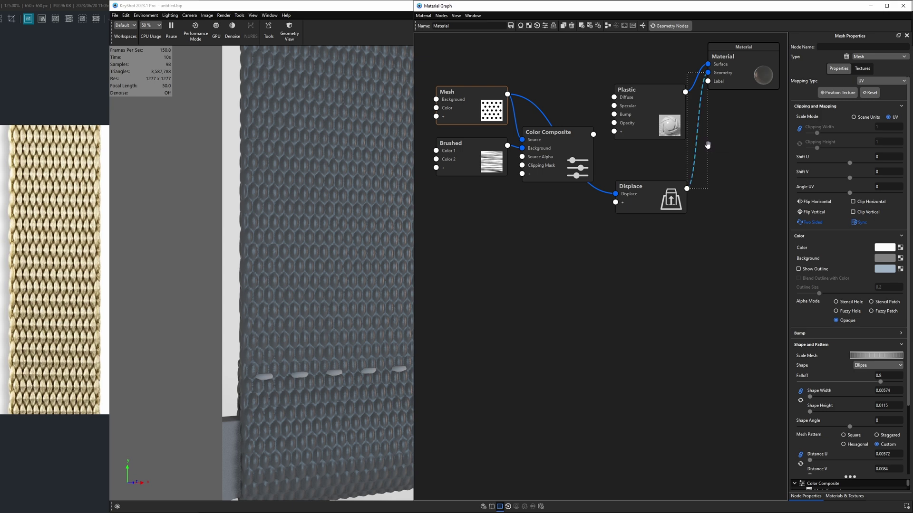
pyautogui.moveTo(507, 94); pyautogui.dragTo(614, 97)
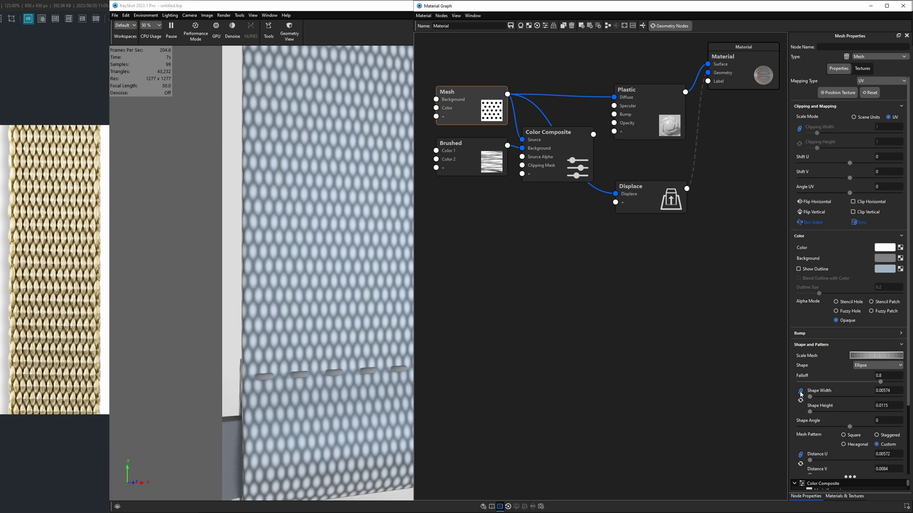
# Unlink the Mesh texture's shape dimensions, set Shape Height to 0.015, and link them again
pyautogui.click(897, 392)
pyautogui.click(891, 406)
pyautogui.press('BackSpace')
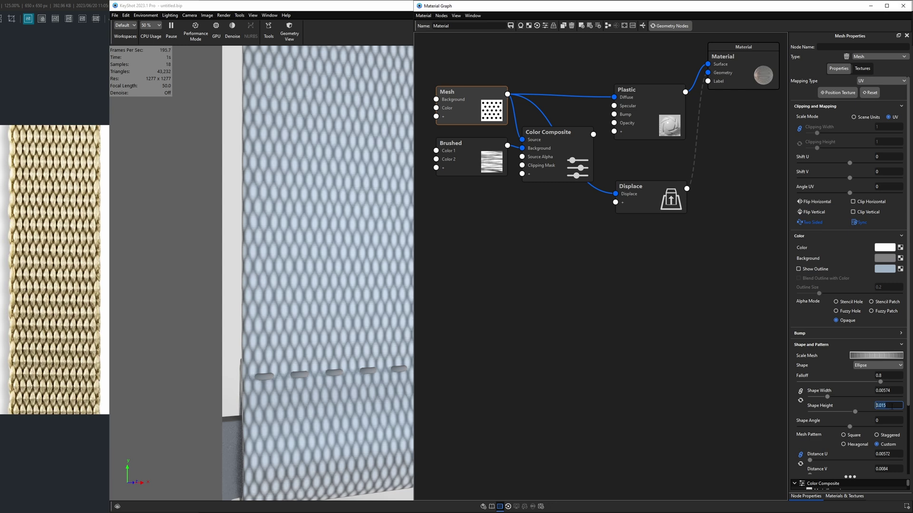
pyautogui.click(842, 368)
pyautogui.scroll(-1, 820, 468)
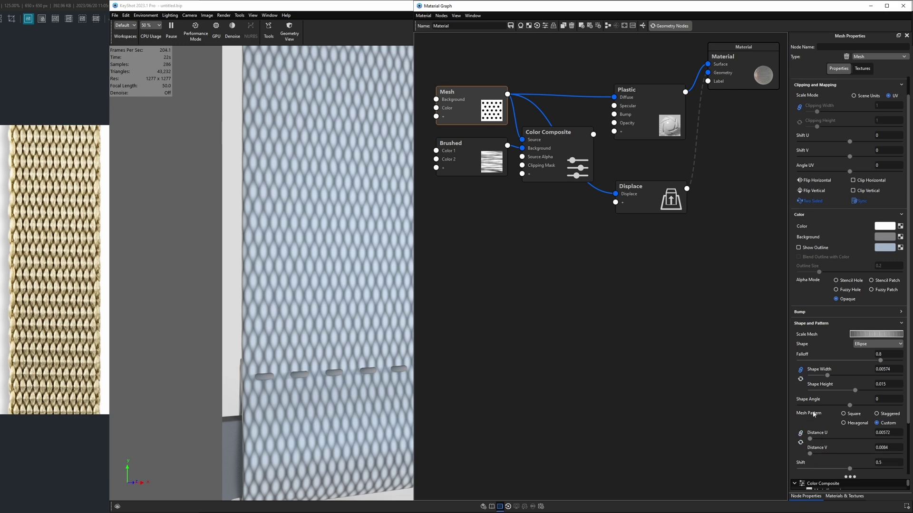
# Set the Mesh pattern's Distance V to 0.01 after trying 0.009
pyautogui.click(893, 448)
pyautogui.write('0.009')
pyautogui.press('Return')
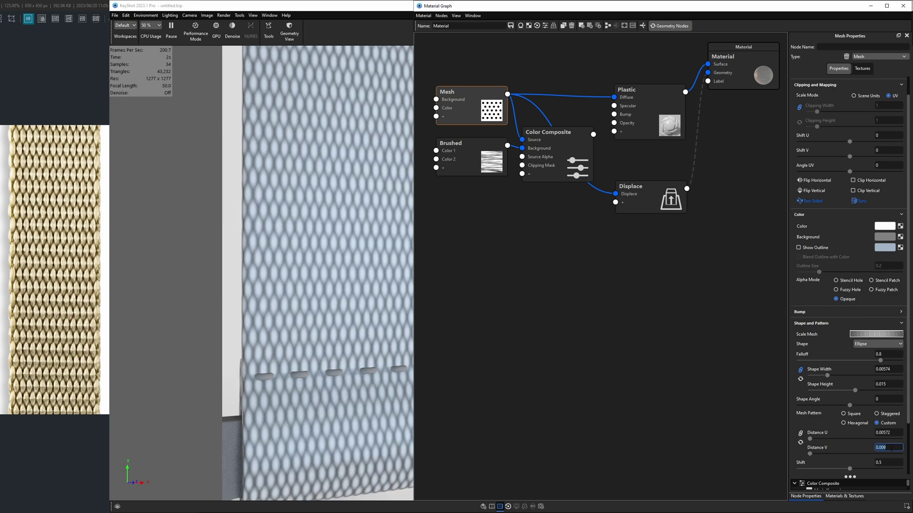
pyautogui.click(895, 449)
# Re-enable the Displace connection to the Material and disconnect the Mesh texture from the Plastic node's Diffuse input
pyautogui.click(715, 150)
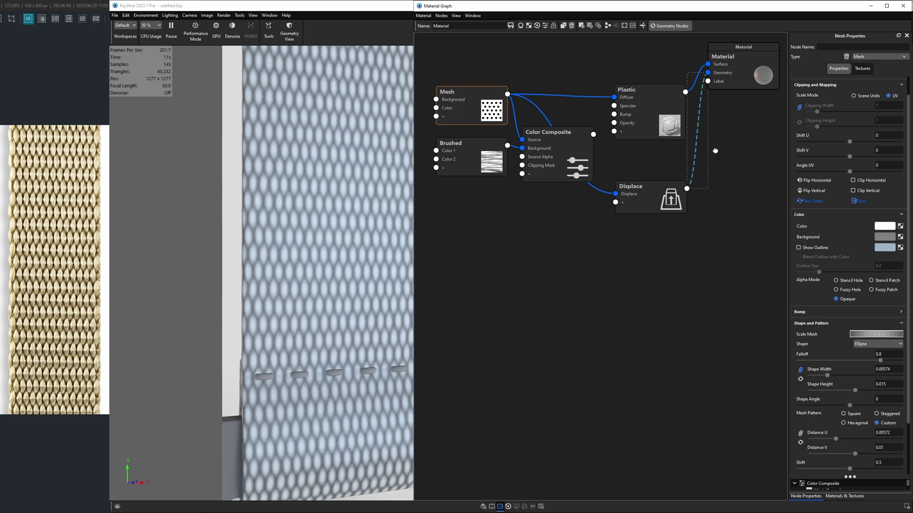
pyautogui.click(697, 128)
pyautogui.moveTo(618, 98); pyautogui.dragTo(640, 99)
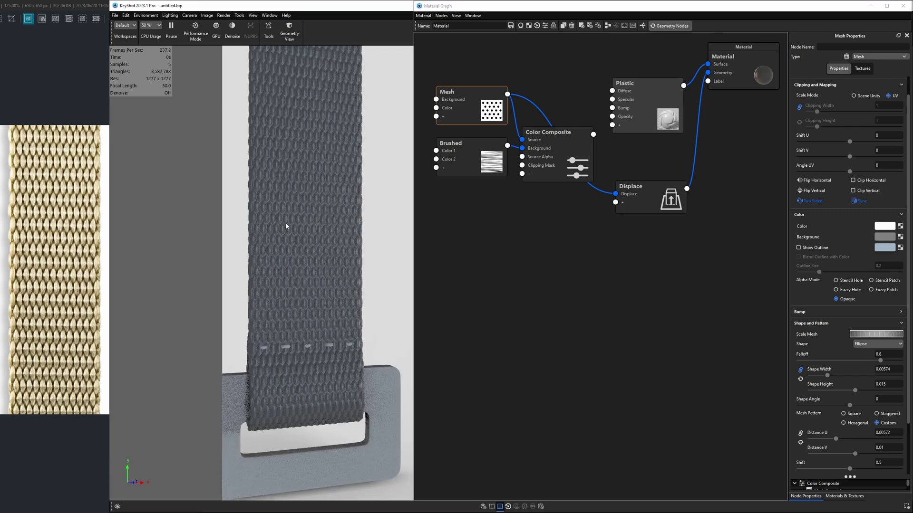
# Refine the Displace node with a Triangle Size of 0.05 mm and Max Triangles of 10, and execute the geometry node
pyautogui.moveTo(286, 224); pyautogui.dragTo(314, 229)
pyautogui.scroll(2, 308, 219)
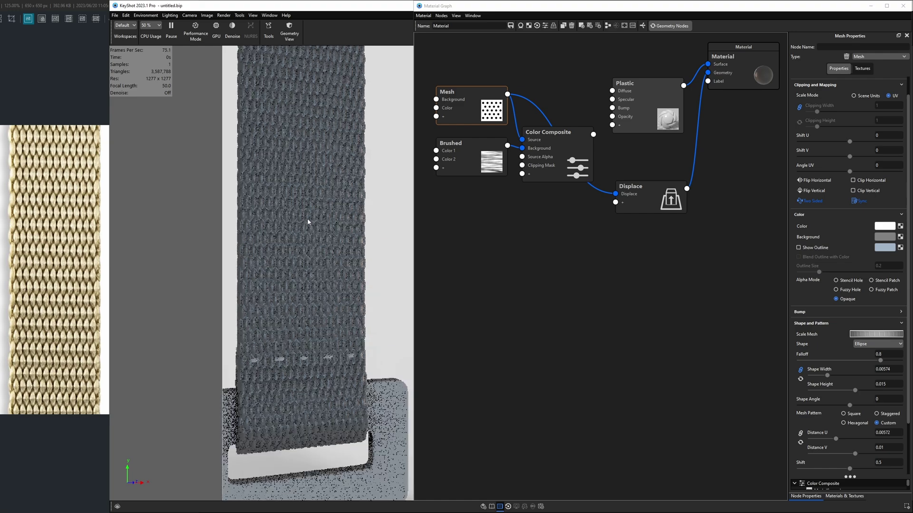
pyautogui.scroll(4, 307, 218)
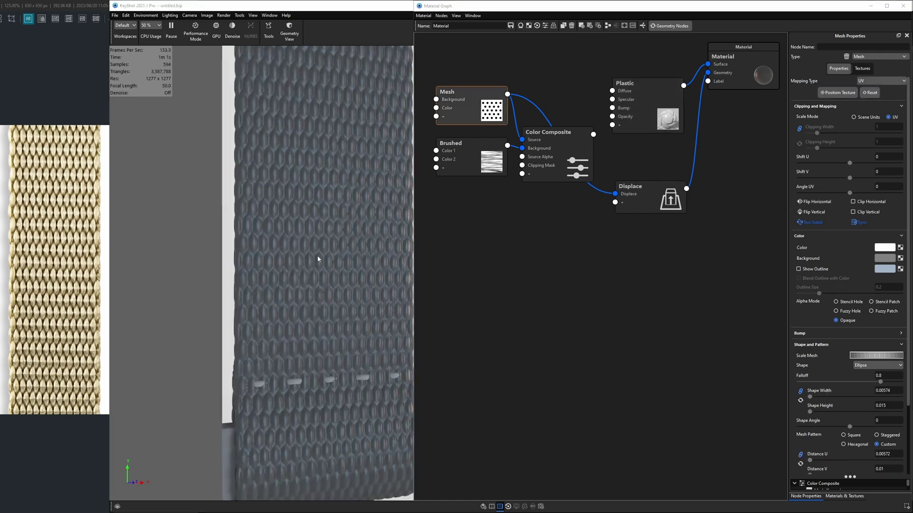
pyautogui.scroll(3, 318, 257)
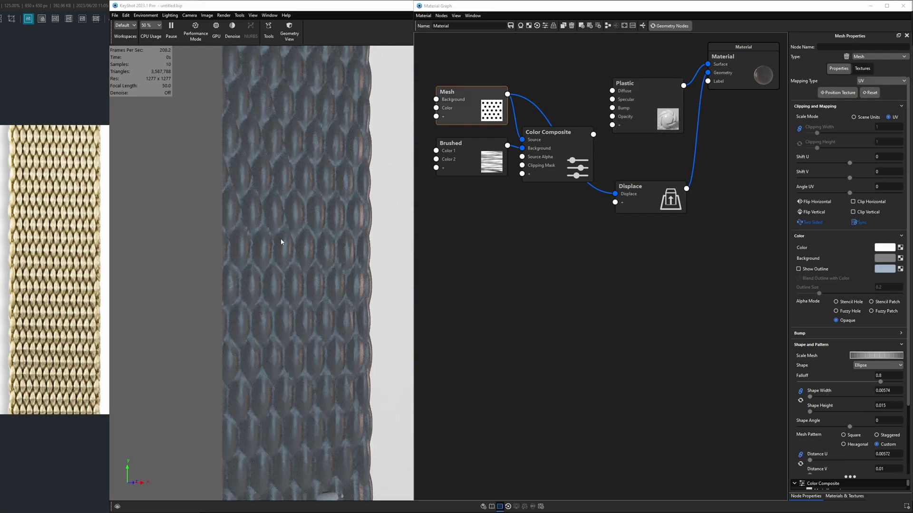
pyautogui.scroll(-2, 291, 237)
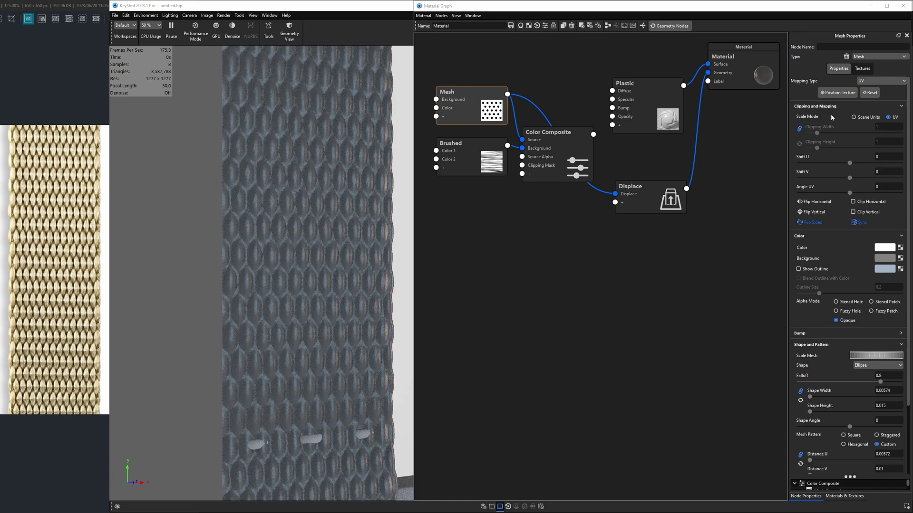
pyautogui.scroll(-2, 293, 305)
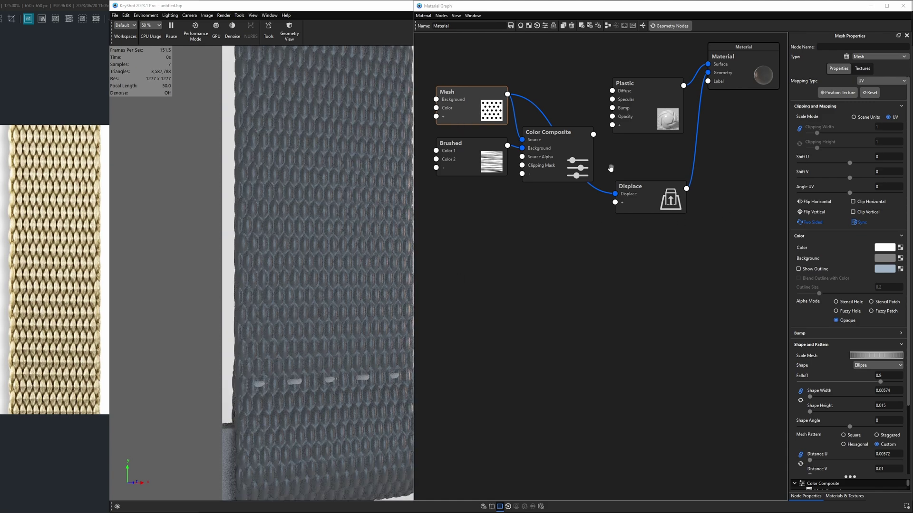
pyautogui.click(651, 185)
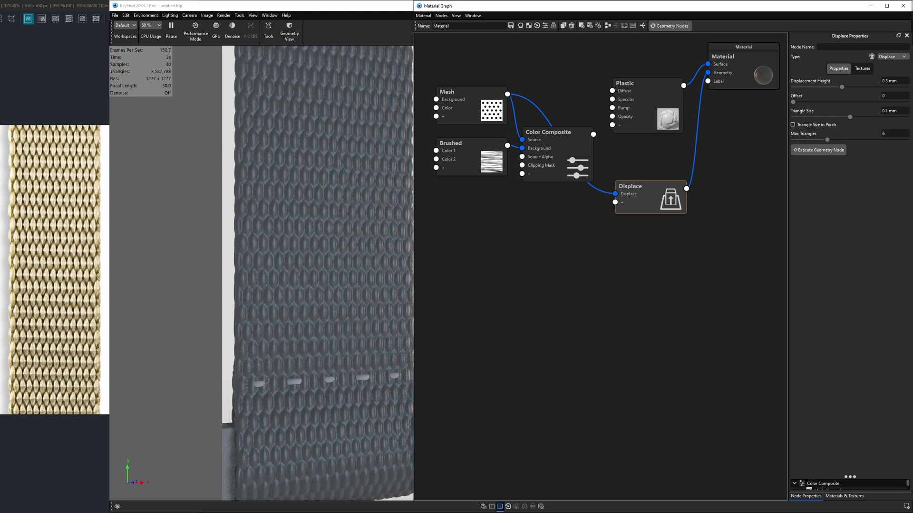
pyautogui.click(885, 110)
pyautogui.press('BackSpace')
pyautogui.write('05')
pyautogui.press('Return')
pyautogui.moveTo(890, 135); pyautogui.dragTo(873, 133)
pyautogui.write('10')
pyautogui.click(836, 151)
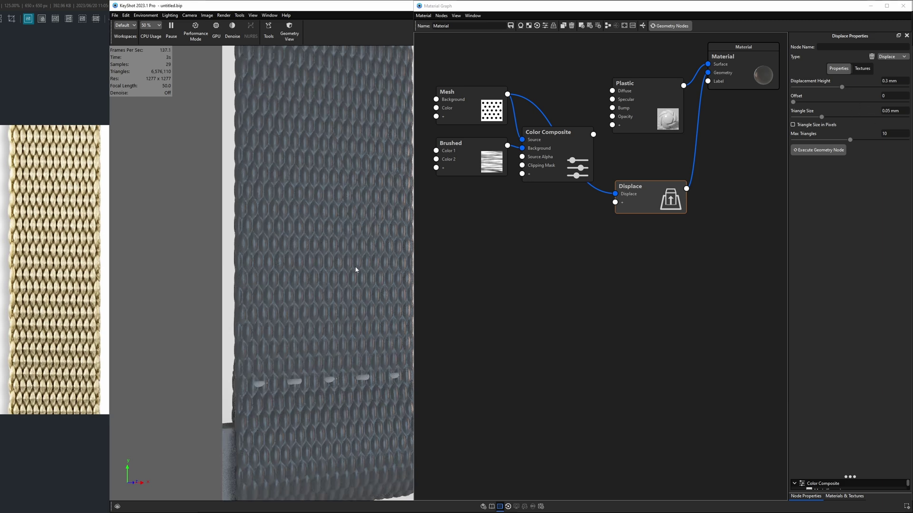
# Spread the graph nodes apart and connect the Brushed texture to the Plastic node's Bump input
pyautogui.scroll(-3, 354, 264)
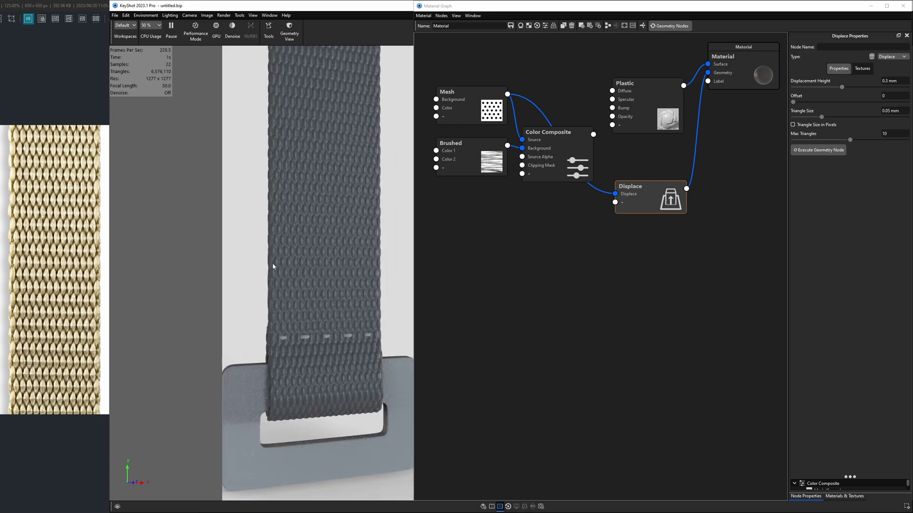
pyautogui.moveTo(273, 267); pyautogui.dragTo(288, 258)
pyautogui.scroll(2, 292, 264)
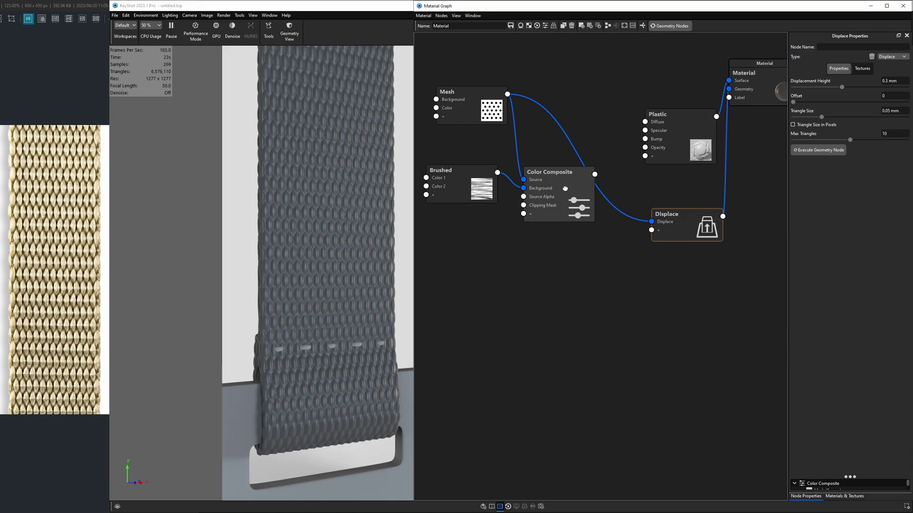
pyautogui.moveTo(565, 188); pyautogui.dragTo(565, 185)
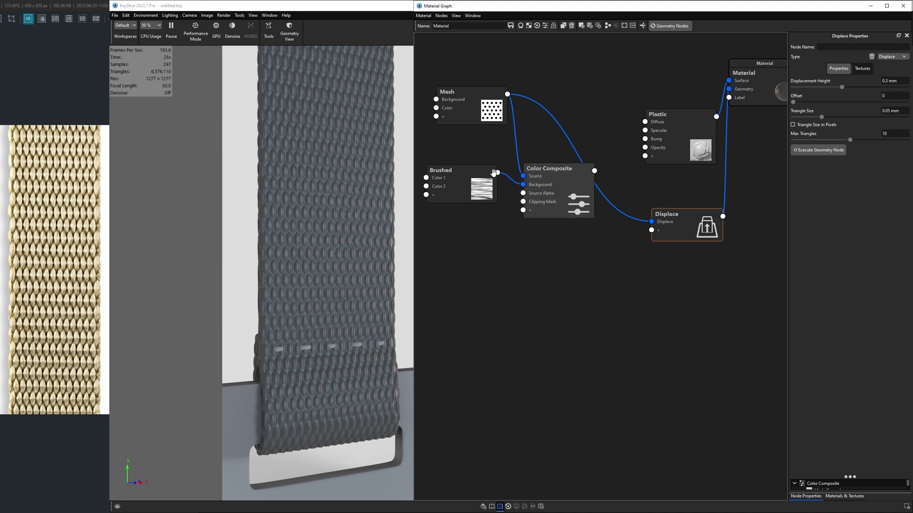
pyautogui.moveTo(497, 172)
pyautogui.mouseDown()
pyautogui.moveTo(624, 133)
pyautogui.moveTo(645, 140)
pyautogui.mouseUp()
# Preview the Brushed texture alone on the strap, and return to the full material to examine the weave
pyautogui.scroll(6, 349, 247)
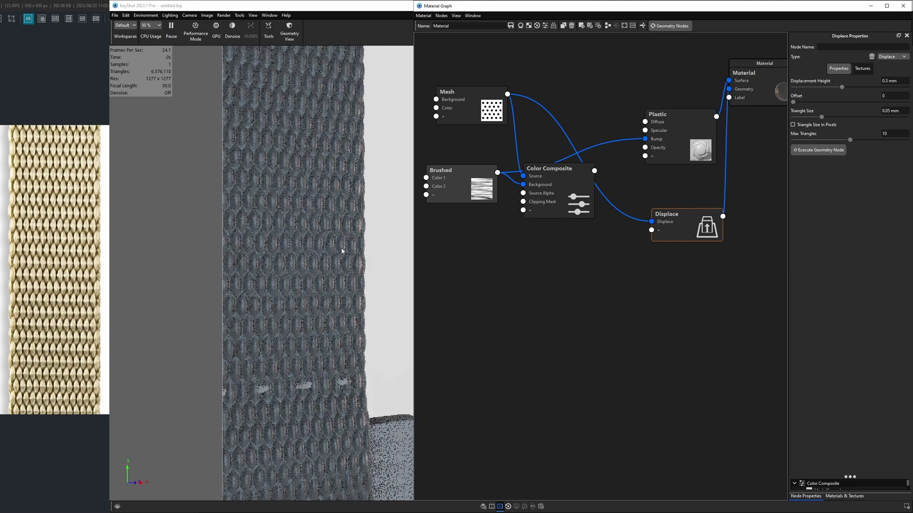
pyautogui.moveTo(346, 216); pyautogui.dragTo(417, 185, button='middle')
pyautogui.scroll(-2, 381, 222)
pyautogui.moveTo(459, 191); pyautogui.dragTo(458, 190)
pyautogui.click(459, 191)
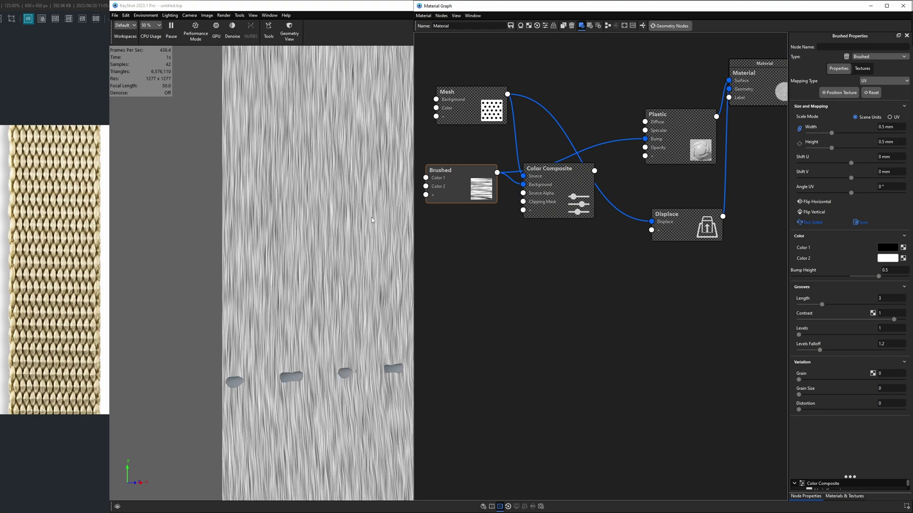
pyautogui.scroll(-5, 346, 230)
pyautogui.moveTo(346, 231)
pyautogui.mouseDown()
pyautogui.moveTo(319, 230)
pyautogui.moveTo(305, 198)
pyautogui.mouseUp()
pyautogui.scroll(3, 318, 229)
pyautogui.press('c')
pyautogui.scroll(1, 305, 197)
pyautogui.scroll(-3, 306, 198)
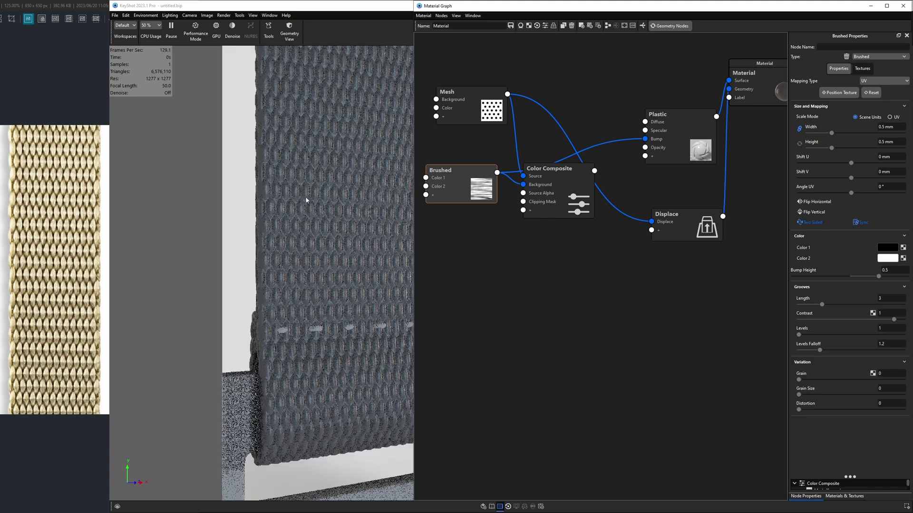
pyautogui.scroll(1, 306, 201)
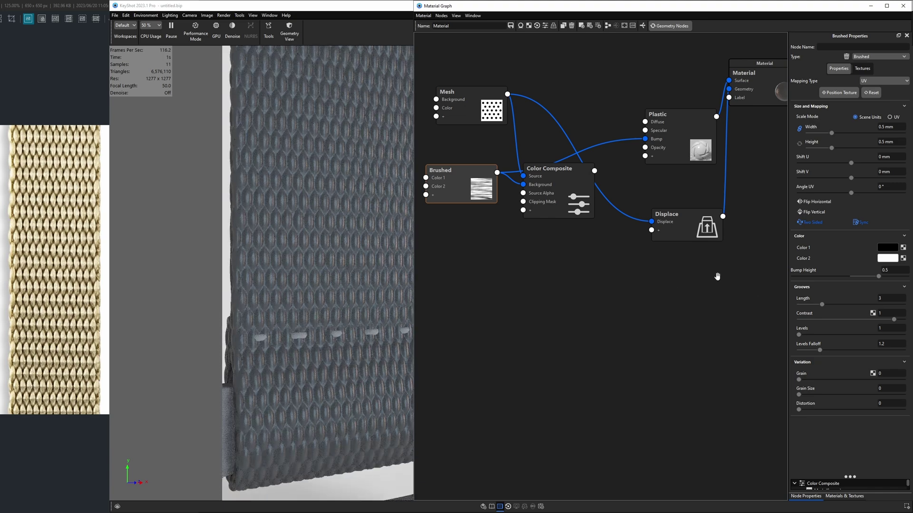
# Try a Bump Height of 100 on the Brushed texture and inspect the weave up close
pyautogui.click(466, 181)
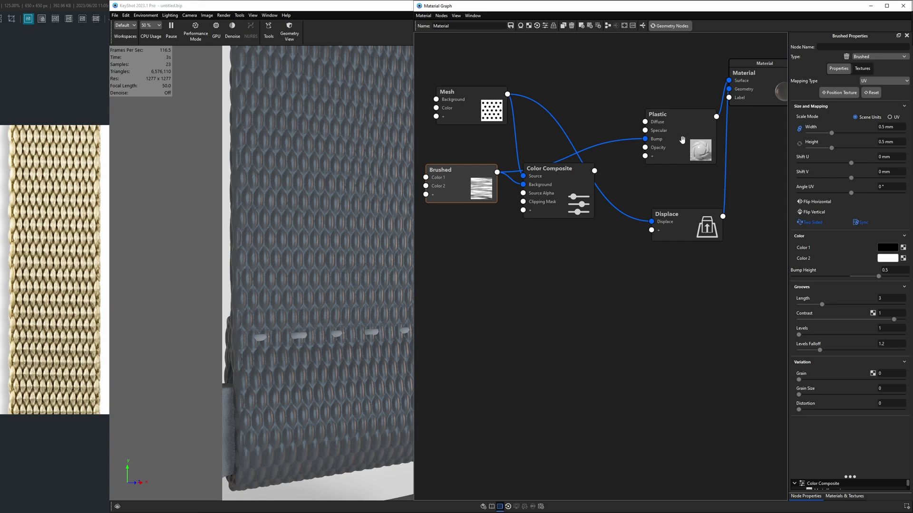
pyautogui.moveTo(450, 179); pyautogui.dragTo(451, 179)
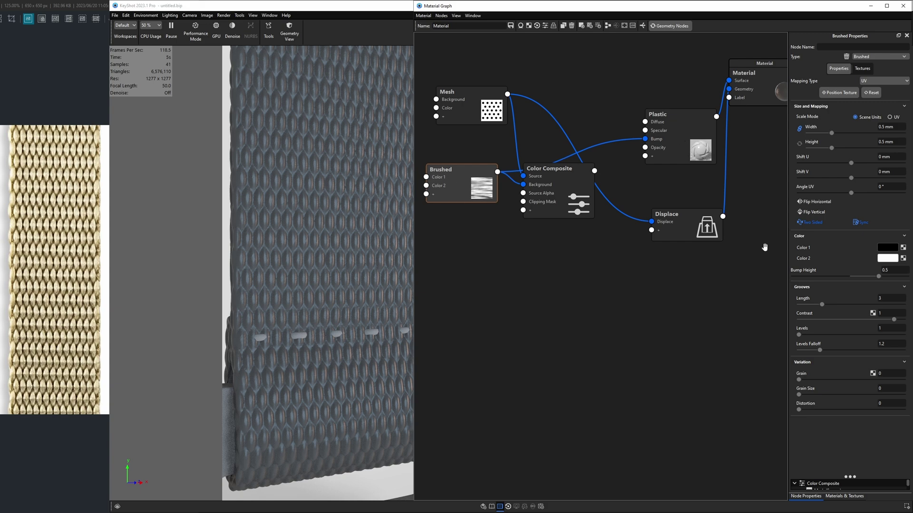
pyautogui.click(894, 271)
pyautogui.click(886, 270)
pyautogui.scroll(3, 327, 216)
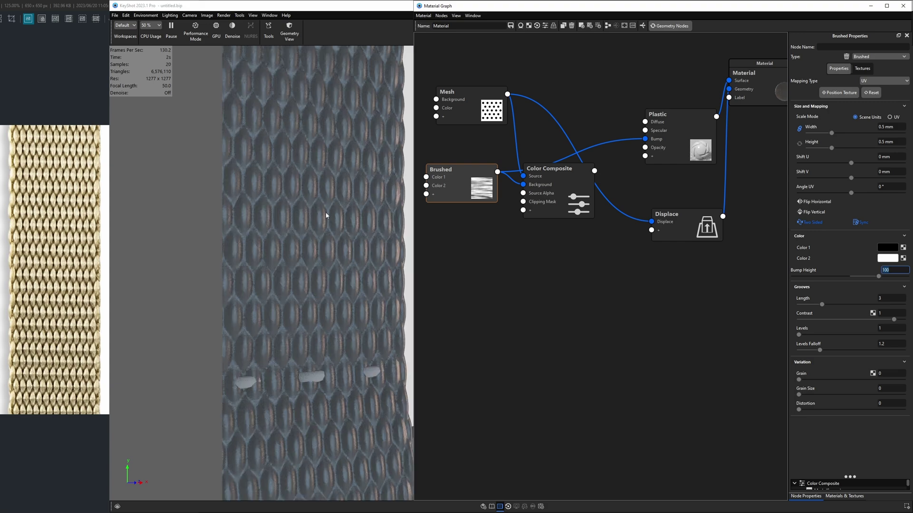
# Set the Brushed texture's Bump Height to 1000 and inspect the fibre detail on the strap
pyautogui.click(894, 270)
pyautogui.write('0')
pyautogui.press('Return')
pyautogui.scroll(-2, 333, 240)
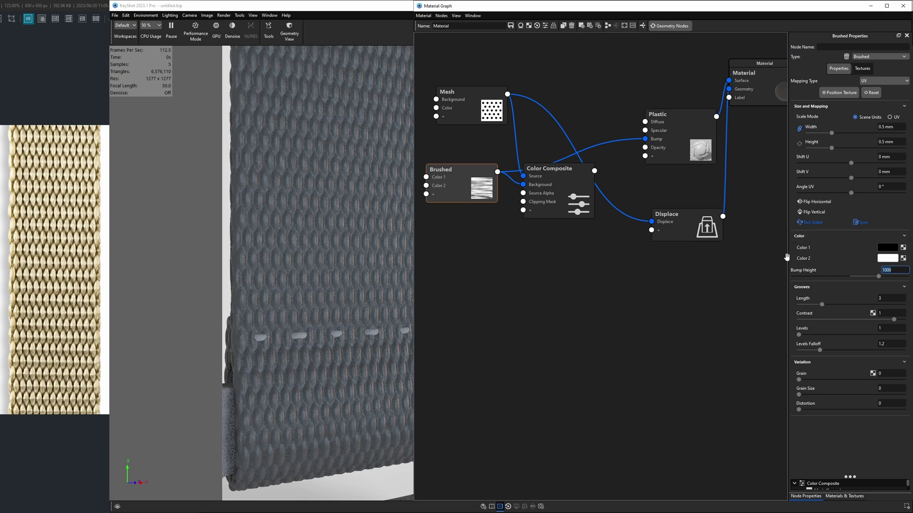
pyautogui.click(812, 274)
pyautogui.moveTo(453, 186); pyautogui.dragTo(451, 182)
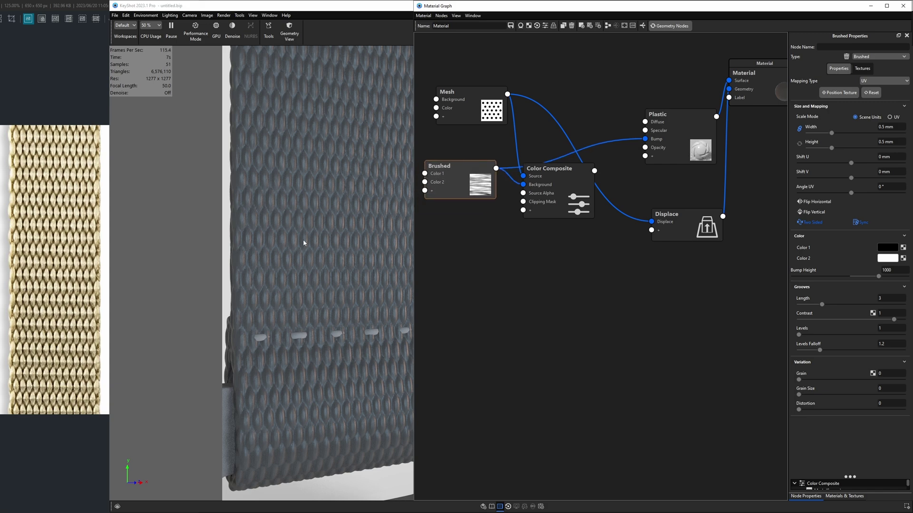
pyautogui.scroll(2, 303, 239)
pyautogui.scroll(1, 344, 217)
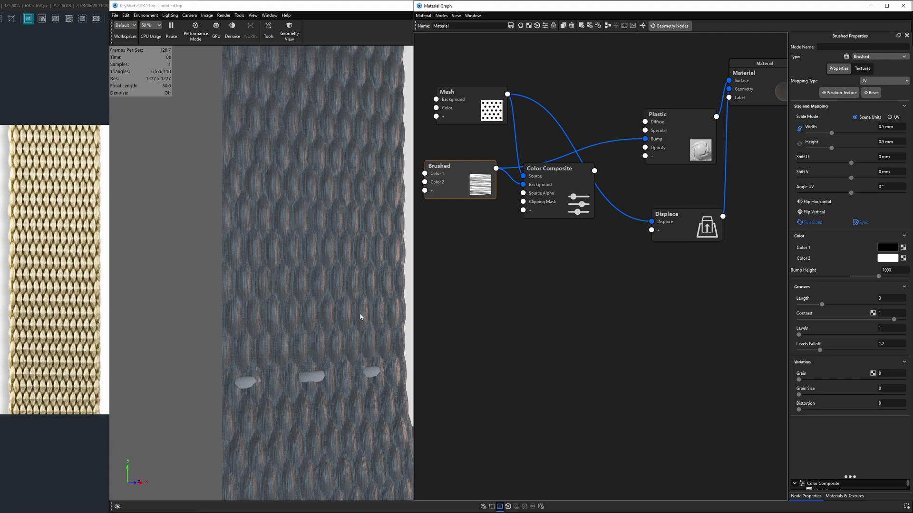
pyautogui.scroll(-5, 361, 313)
pyautogui.moveTo(291, 318); pyautogui.dragTo(314, 317)
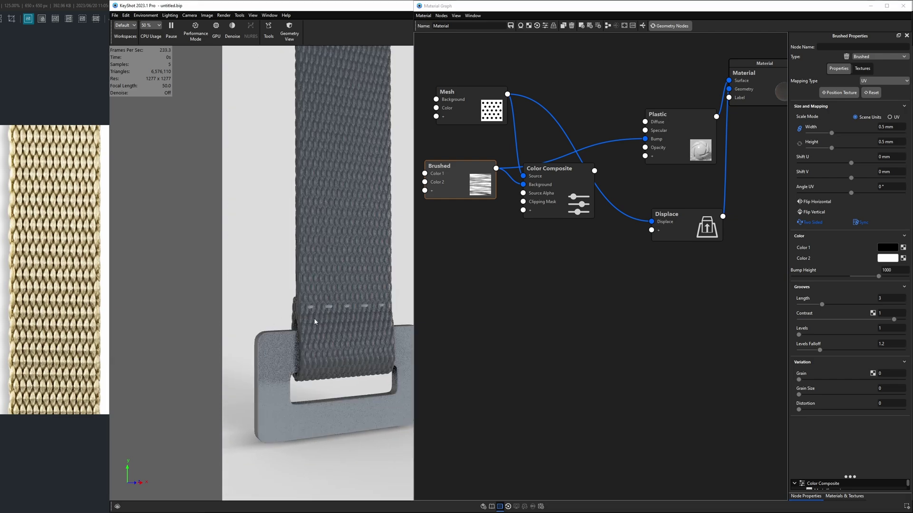
# Set the Brushed texture's Bump Height to 1500 and check the fibre detail on the strap
pyautogui.scroll(1, 313, 317)
pyautogui.scroll(3, 314, 318)
pyautogui.click(887, 271)
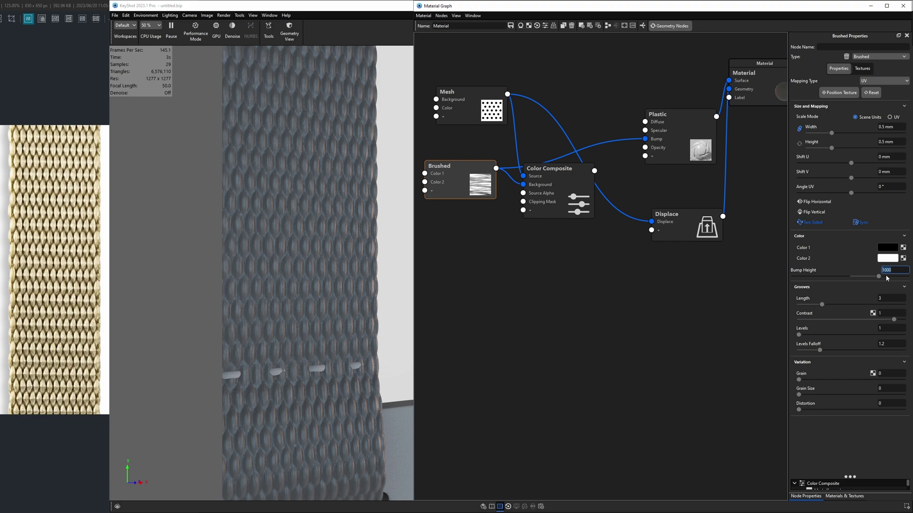
pyautogui.write('1500')
pyautogui.press('Return')
pyautogui.scroll(-3, 298, 320)
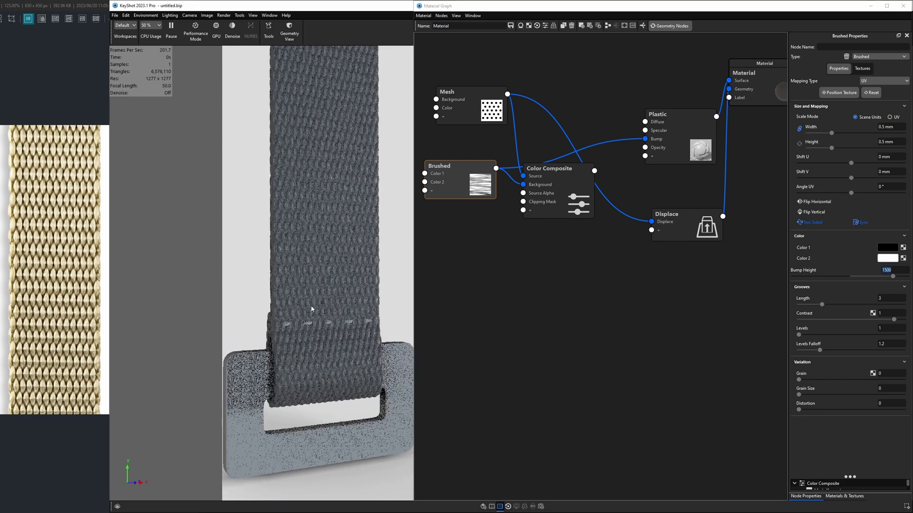
# Connect the Mesh texture to the Plastic node's Diffuse input and insert a Color Adjust utility on that connection
pyautogui.moveTo(495, 110); pyautogui.dragTo(645, 122)
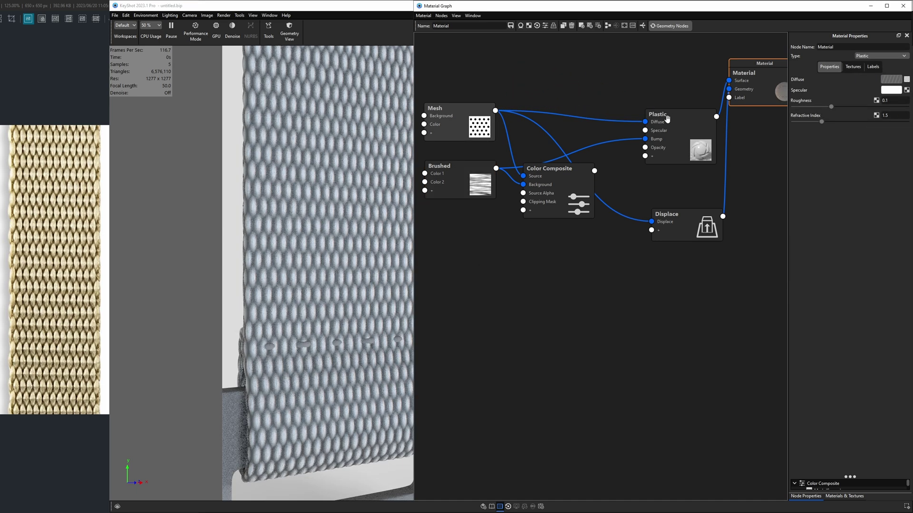
pyautogui.rightClick(570, 117)
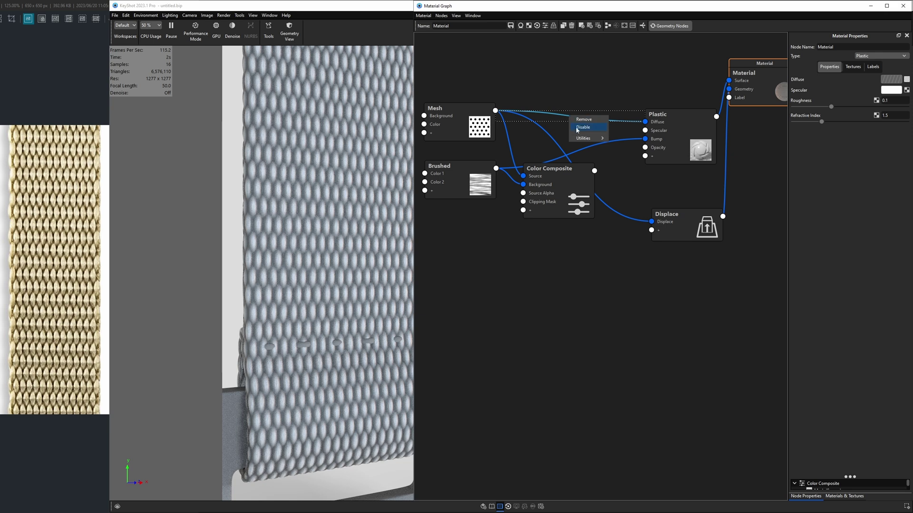
pyautogui.moveTo(579, 140)
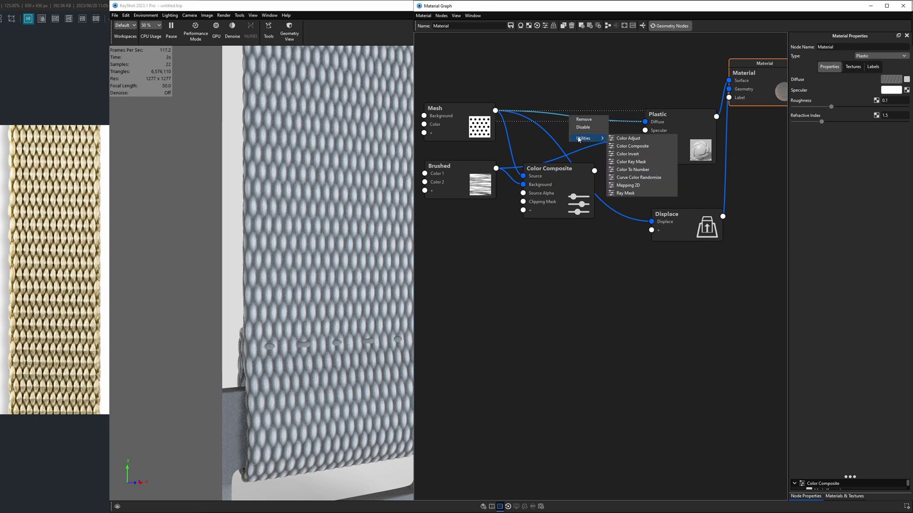
pyautogui.click(628, 139)
pyautogui.moveTo(581, 123); pyautogui.dragTo(570, 97)
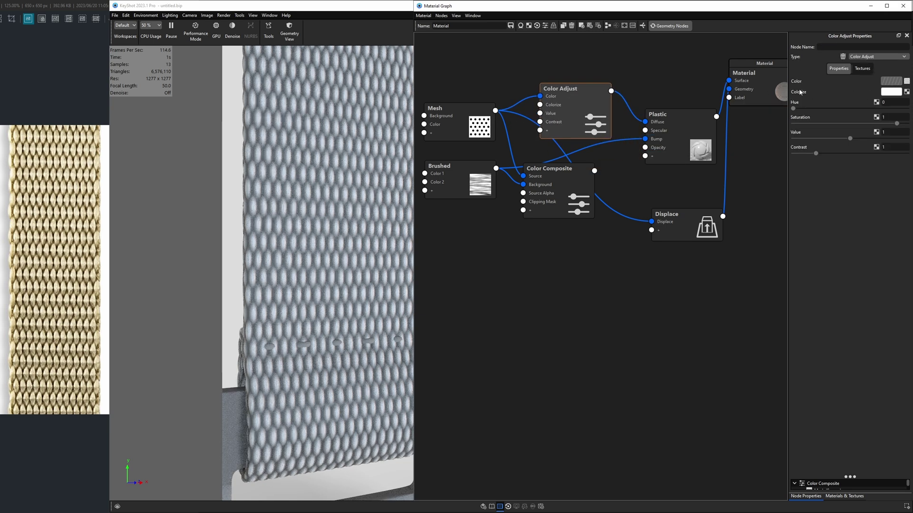
# Try blue, red, teal and yellow swatches as the Color Adjust node's Colorize colour
pyautogui.click(890, 92)
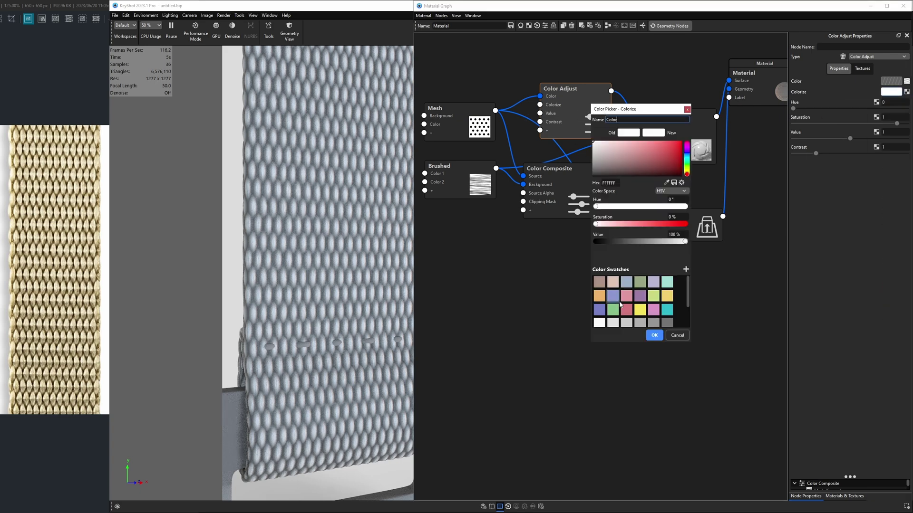
pyautogui.scroll(-2, 638, 300)
pyautogui.click(667, 306)
pyautogui.click(653, 307)
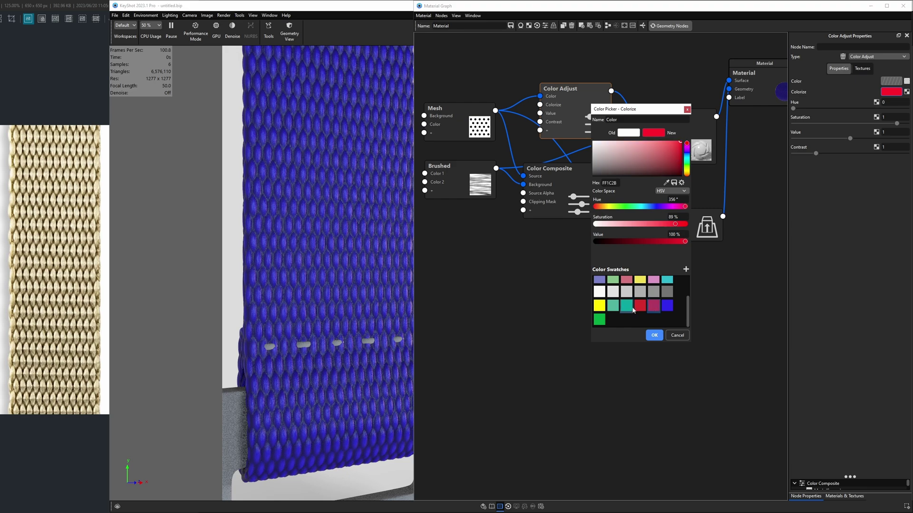
pyautogui.click(627, 306)
pyautogui.click(605, 308)
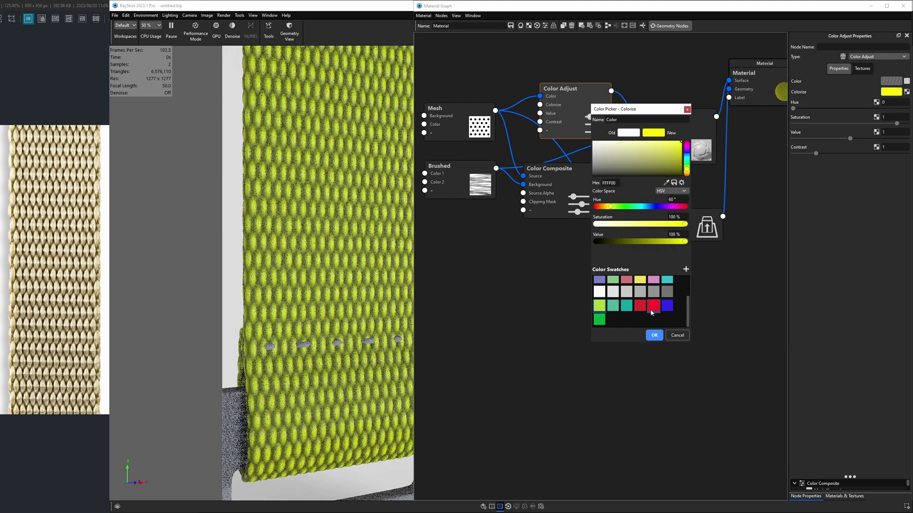
# Set Colorize to a neutral dark grey, trying a Value of 15% before settling on 10%, and move the Color Adjust node up
pyautogui.scroll(2, 652, 309)
pyautogui.moveTo(628, 159); pyautogui.dragTo(577, 174)
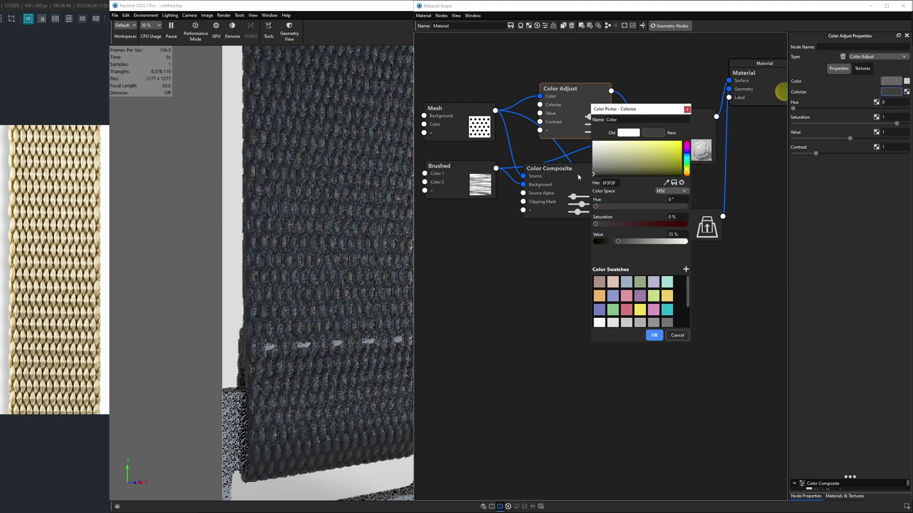
pyautogui.click(612, 242)
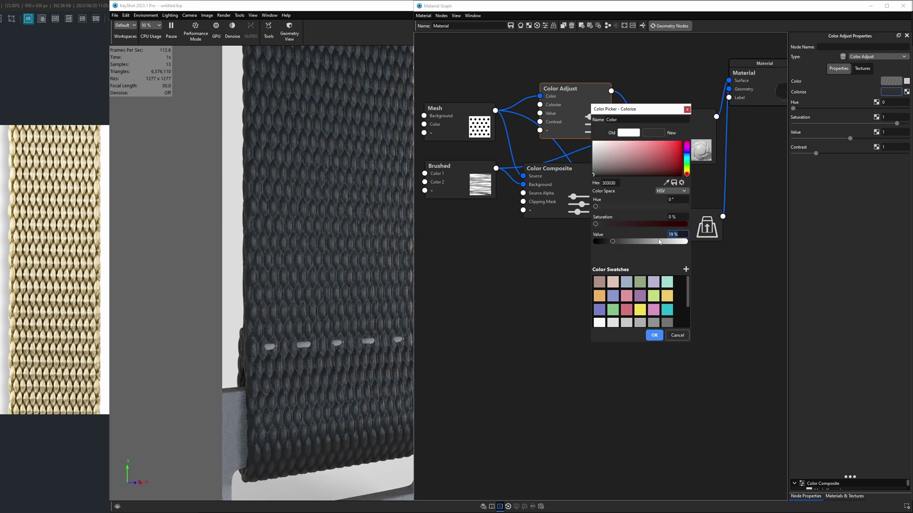
pyautogui.write('15')
pyautogui.press('Return')
pyautogui.scroll(-3, 351, 226)
pyautogui.moveTo(350, 228); pyautogui.dragTo(301, 251, button='middle')
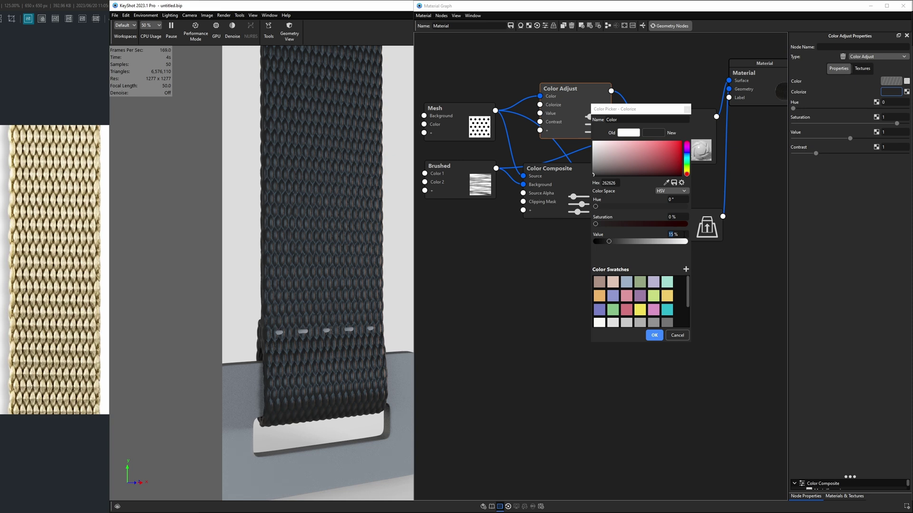
pyautogui.write('10')
pyautogui.press('Return')
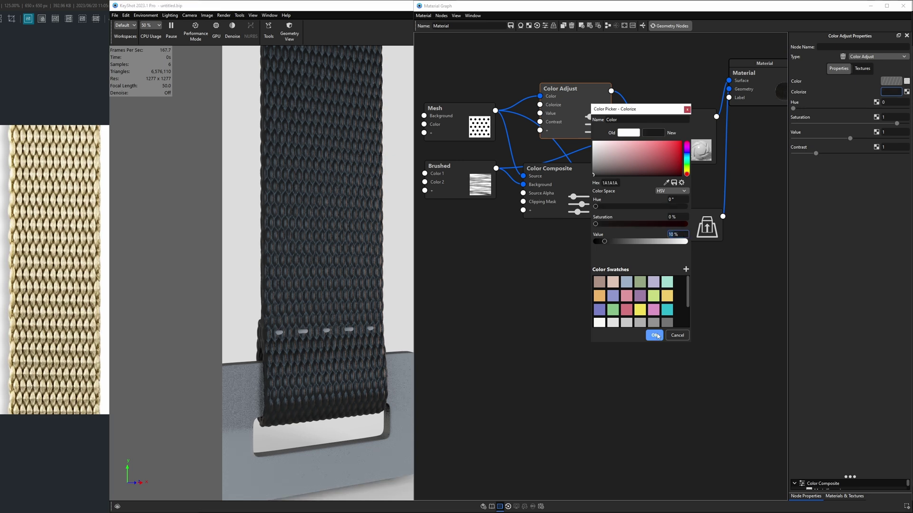
pyautogui.click(654, 335)
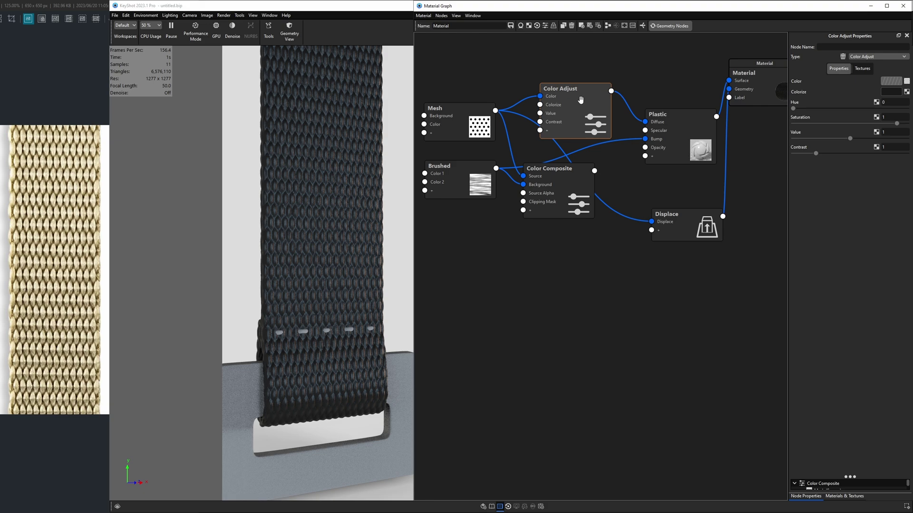
pyautogui.moveTo(580, 99); pyautogui.dragTo(577, 85)
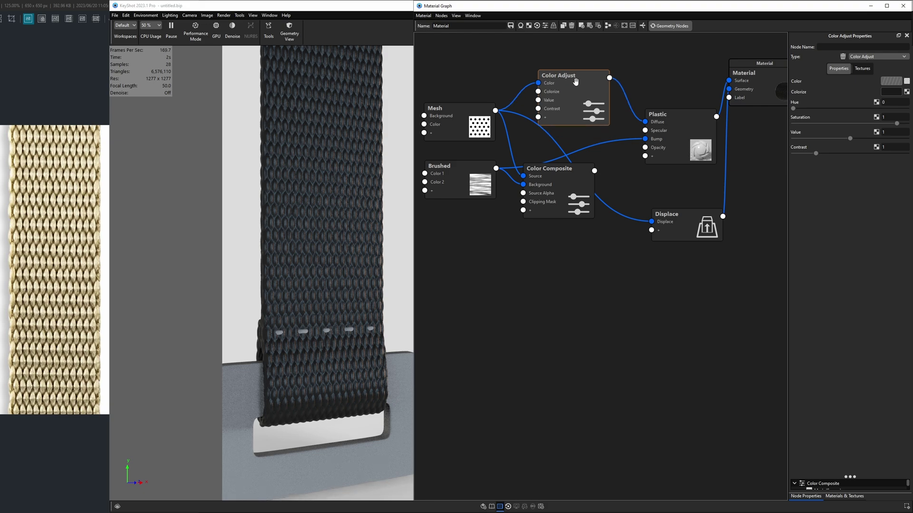
# Try a yellow swatch as the Colorize colour on the strap and discard the change
pyautogui.click(890, 92)
pyautogui.moveTo(893, 99); pyautogui.dragTo(620, 89)
pyautogui.moveTo(681, 135); pyautogui.dragTo(695, 134)
pyautogui.click(658, 291)
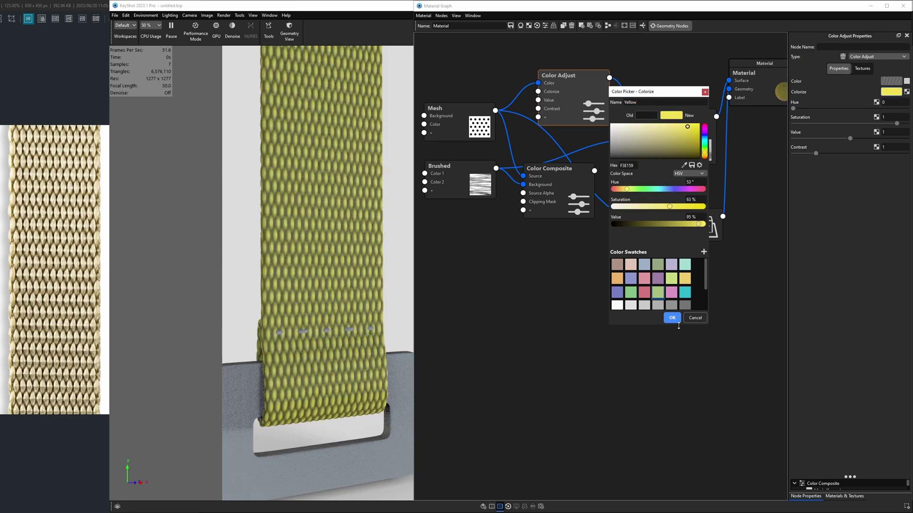
pyautogui.click(694, 318)
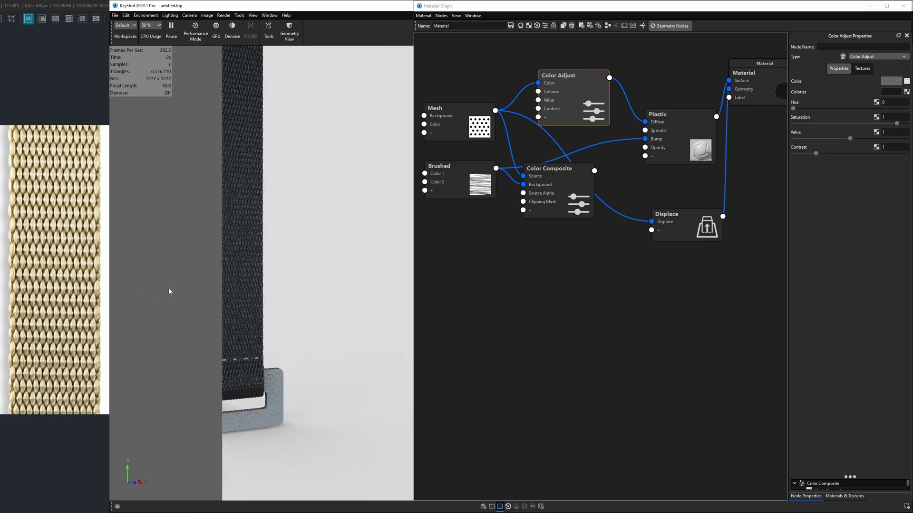
# Rearrange the graph nodes and connect the Color Composite output to the Plastic node's Specular input
pyautogui.moveTo(169, 292); pyautogui.dragTo(401, 249)
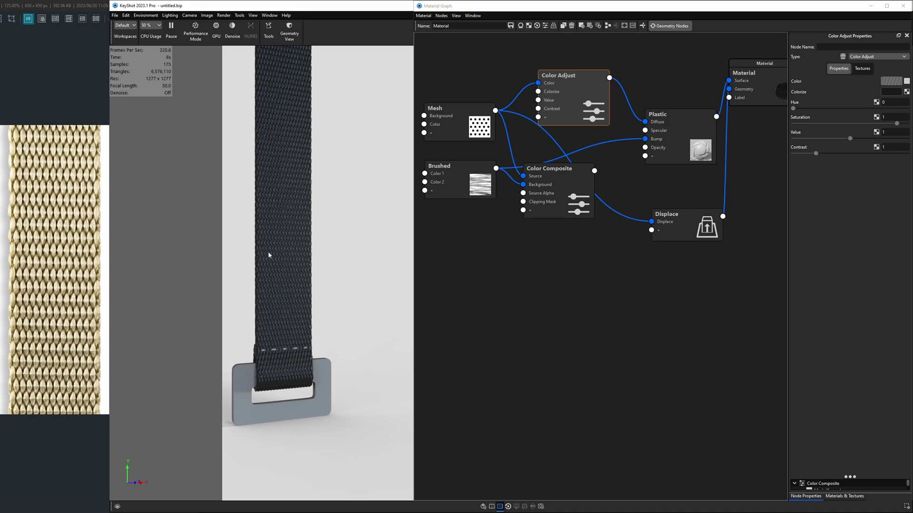
pyautogui.scroll(5, 269, 255)
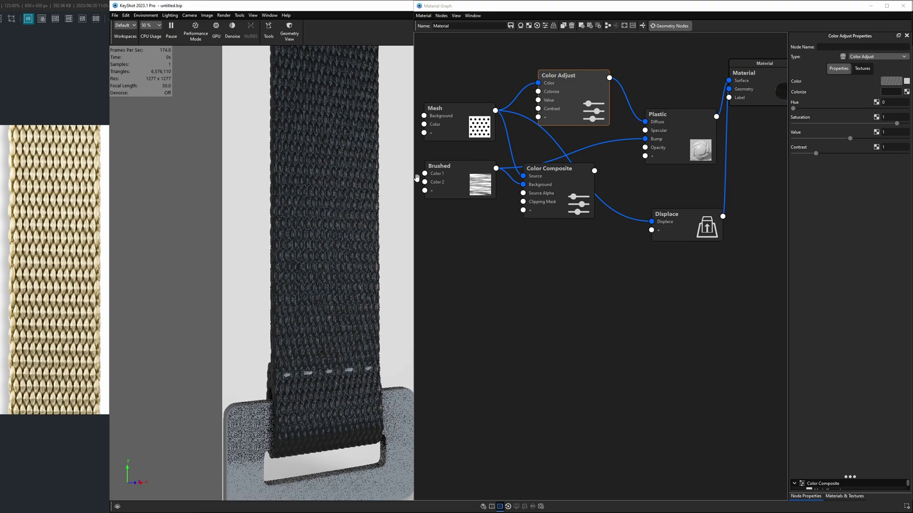
pyautogui.moveTo(367, 216); pyautogui.dragTo(362, 197, button='middle')
pyautogui.scroll(2, 335, 233)
pyautogui.moveTo(336, 237); pyautogui.dragTo(346, 222, button='middle')
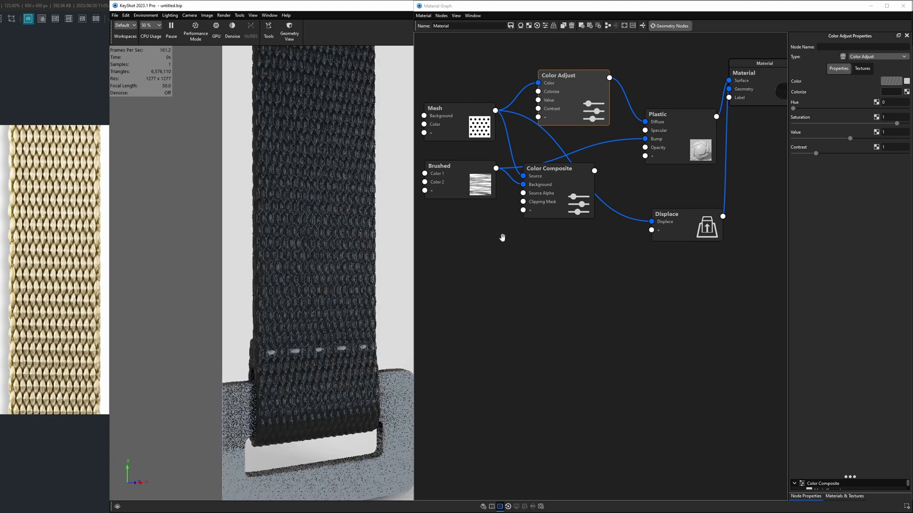
pyautogui.moveTo(474, 184); pyautogui.dragTo(468, 184)
pyautogui.moveTo(468, 137); pyautogui.dragTo(458, 145)
pyautogui.moveTo(555, 204); pyautogui.dragTo(549, 203)
pyautogui.moveTo(588, 170); pyautogui.dragTo(694, 155)
pyautogui.moveTo(558, 185); pyautogui.dragTo(544, 250)
pyautogui.click(669, 144)
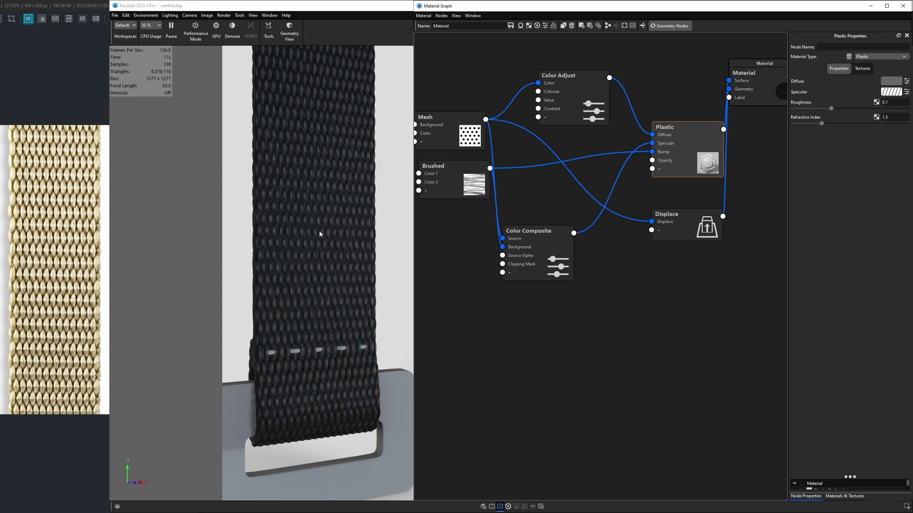
# Insert a Color To Number utility between the Color Composite node and the Plastic node's Specular input
pyautogui.rightClick(617, 176)
pyautogui.moveTo(628, 202)
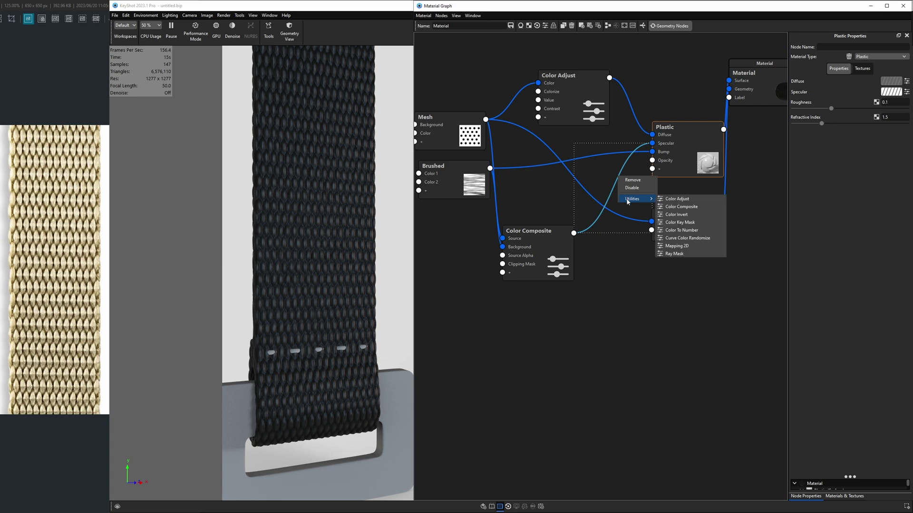
pyautogui.click(604, 182)
pyautogui.moveTo(553, 248); pyautogui.dragTo(548, 226)
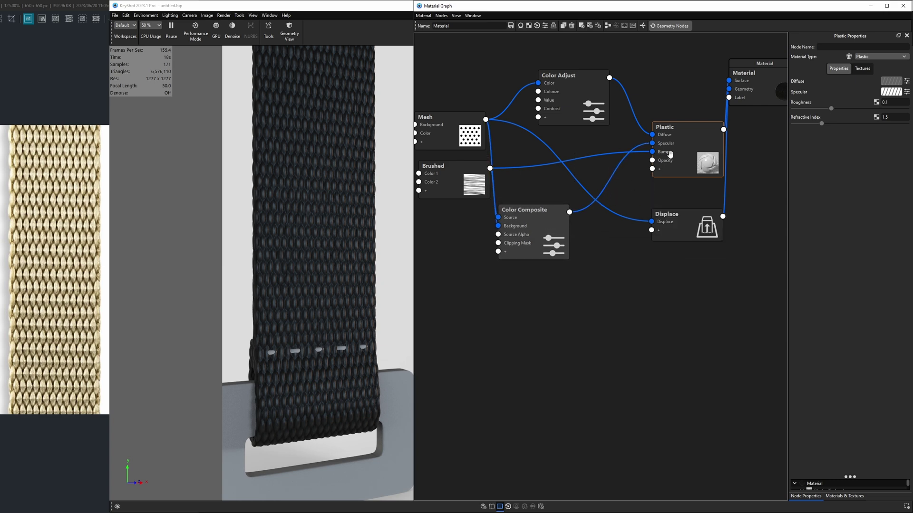
pyautogui.rightClick(619, 173)
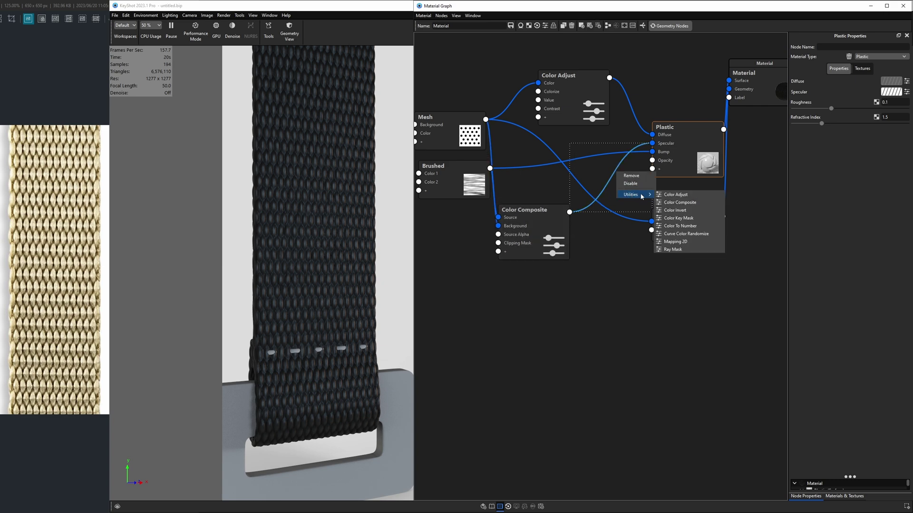
pyautogui.click(680, 226)
pyautogui.moveTo(597, 178); pyautogui.dragTo(583, 163)
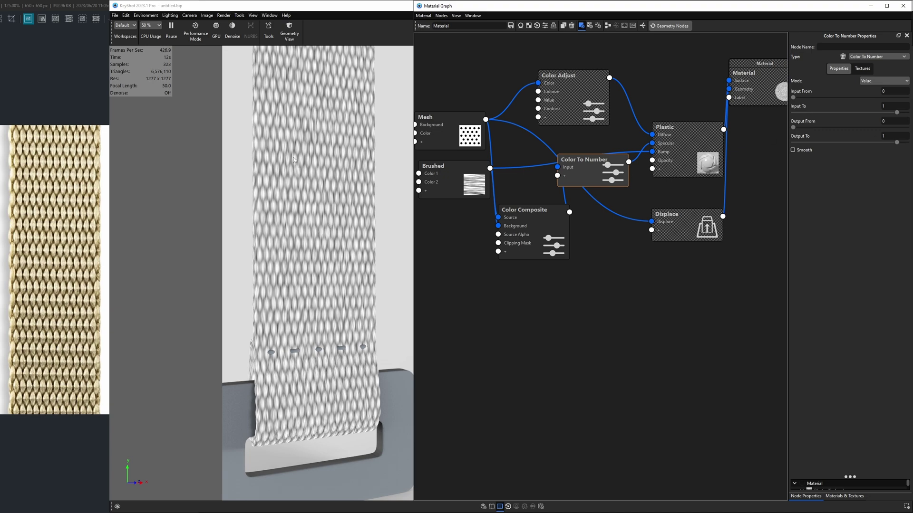
# Raise Color To Number's Input From to 0.534 while previewing it alone, and inspect the full material on the strap
pyautogui.scroll(1, 307, 177)
pyautogui.moveTo(273, 214); pyautogui.dragTo(299, 200, button='middle')
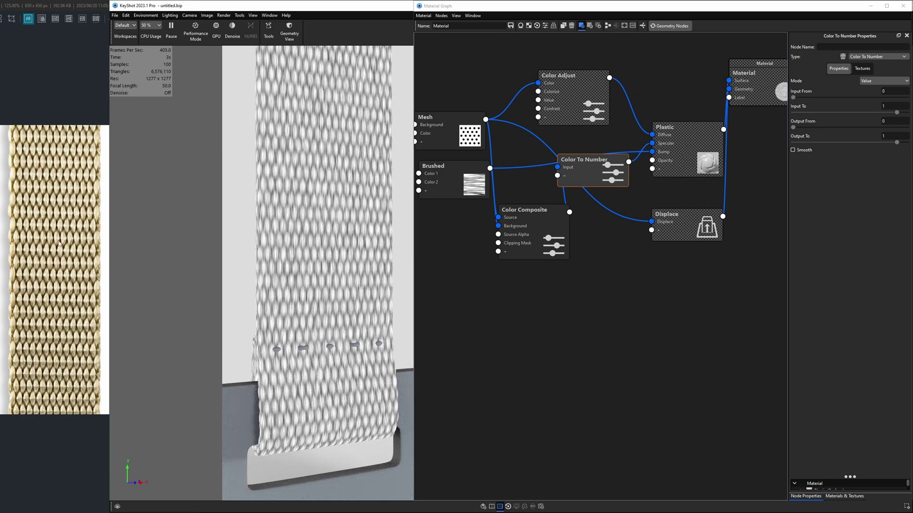
pyautogui.click(584, 167)
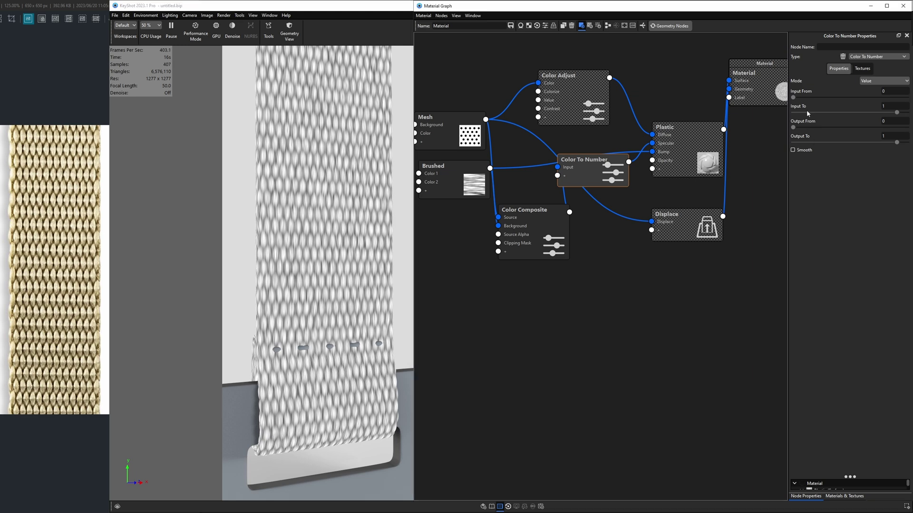
pyautogui.moveTo(793, 99); pyautogui.dragTo(849, 98)
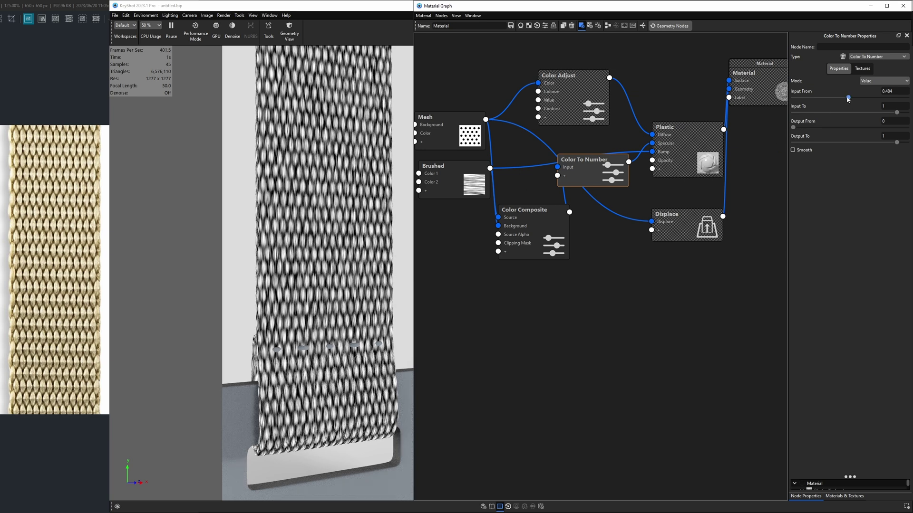
pyautogui.moveTo(848, 98); pyautogui.dragTo(855, 100)
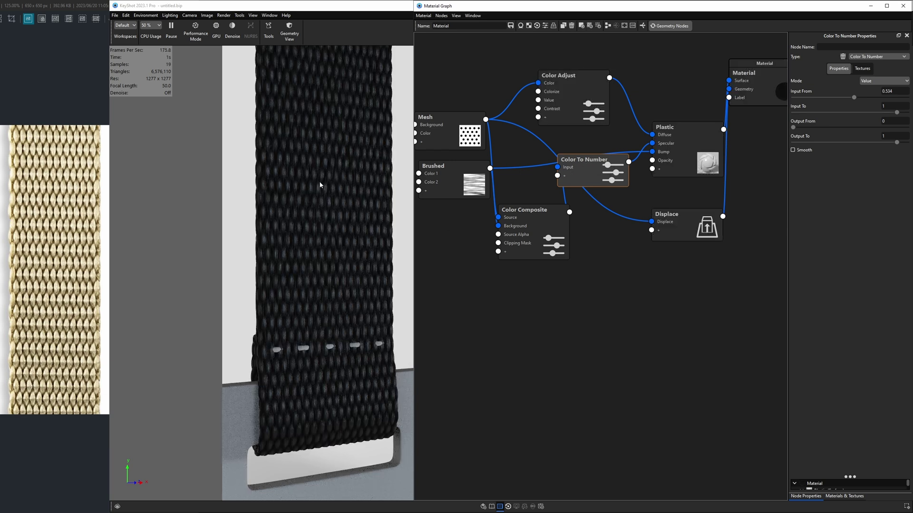
pyautogui.scroll(-4, 339, 184)
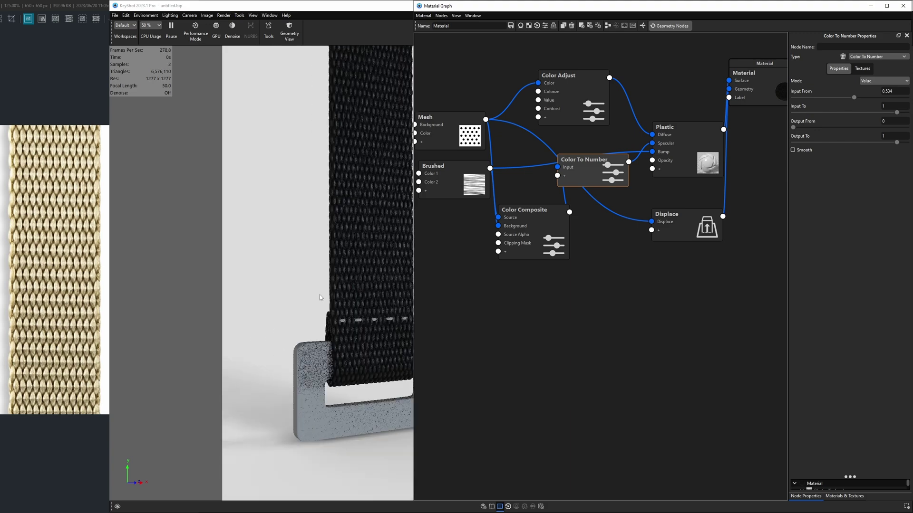
pyautogui.moveTo(357, 264); pyautogui.dragTo(305, 270, button='middle')
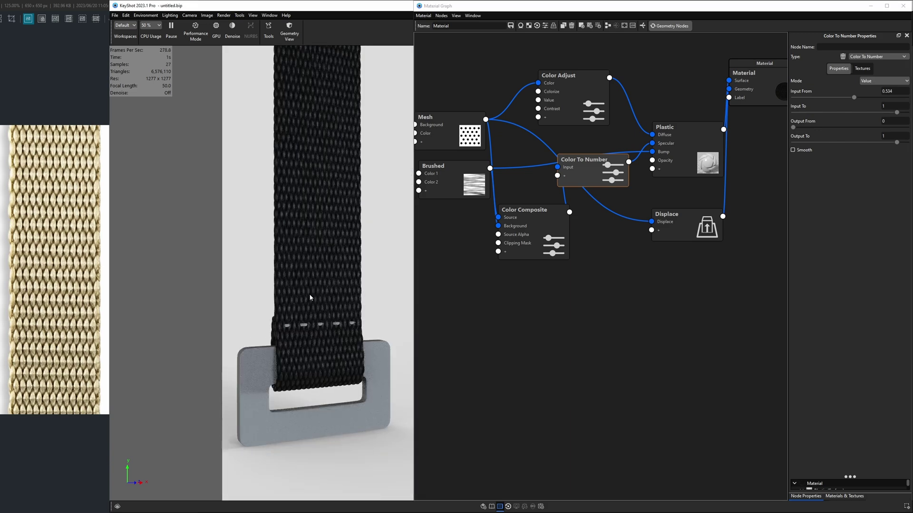
pyautogui.scroll(3, 310, 295)
pyautogui.scroll(4, 329, 254)
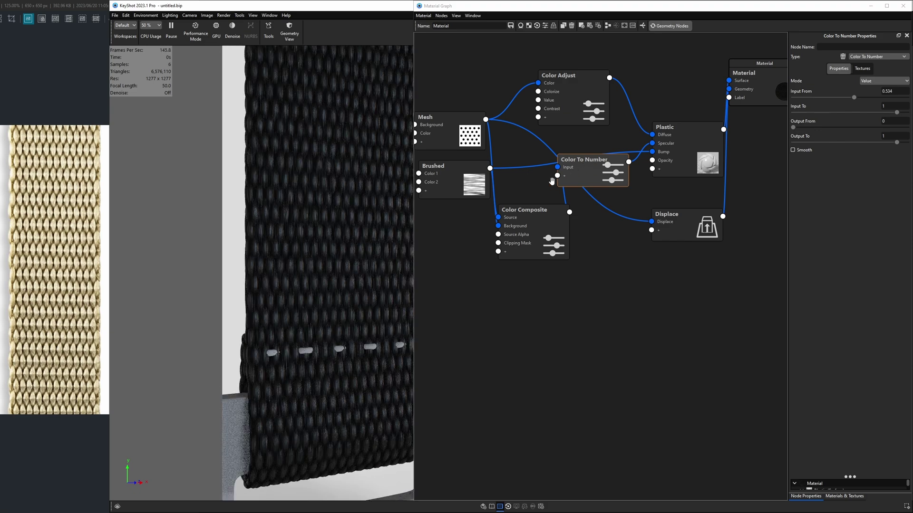
pyautogui.scroll(-1, 312, 224)
# Preview the Color To Number node alone, set its Output To to 1.25, and raise Output From to 0.188 in the full material
pyautogui.click(577, 168)
pyautogui.press('c')
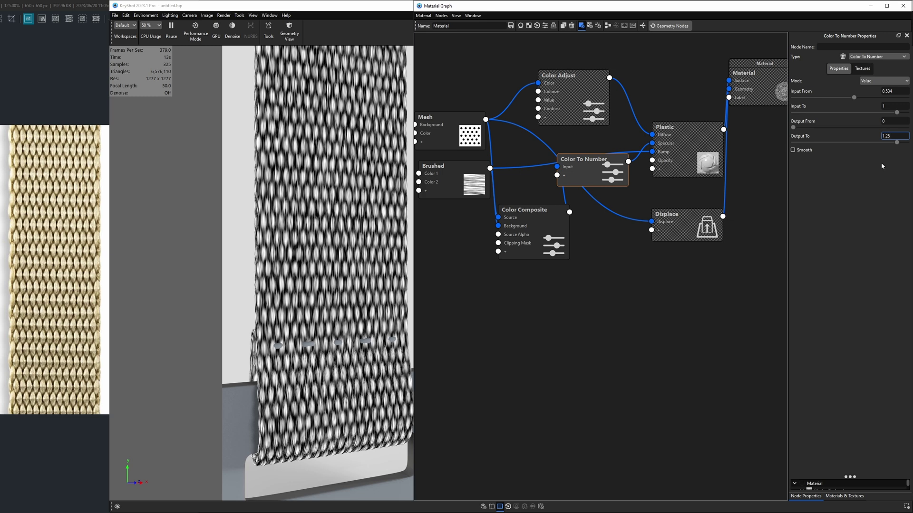
pyautogui.write('25')
pyautogui.press('Return')
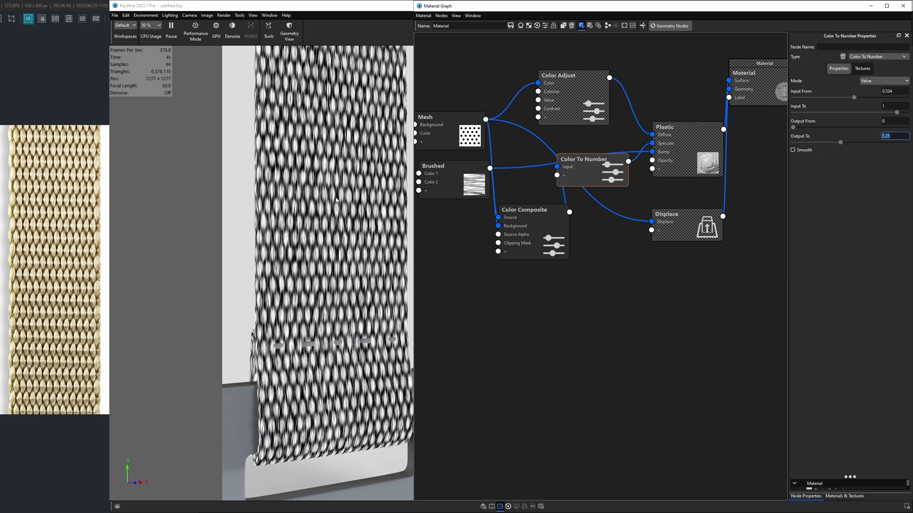
pyautogui.moveTo(793, 128)
pyautogui.mouseDown()
pyautogui.moveTo(810, 128)
pyautogui.moveTo(793, 128)
pyautogui.mouseUp()
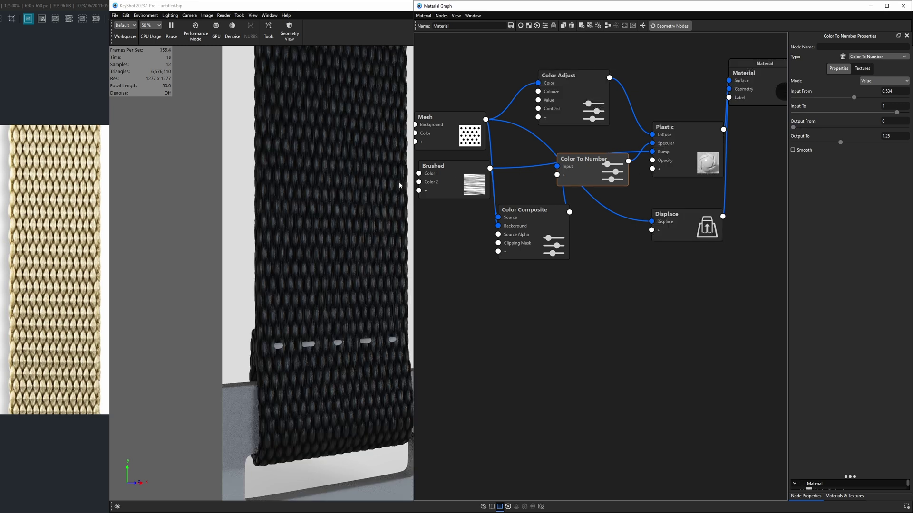
pyautogui.moveTo(794, 128); pyautogui.dragTo(815, 128)
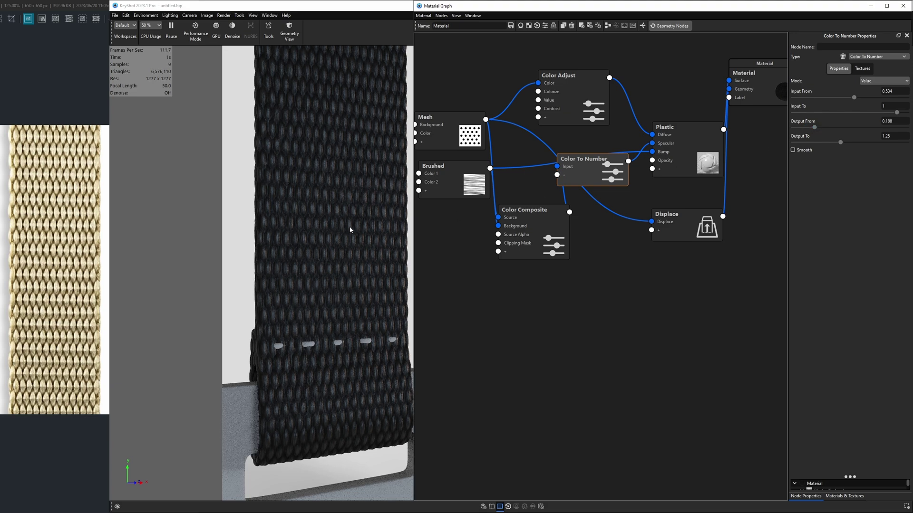
# Inspect the full material on the strap and lower the specular Color To Number node's Input From to 0.375
pyautogui.scroll(-5, 318, 211)
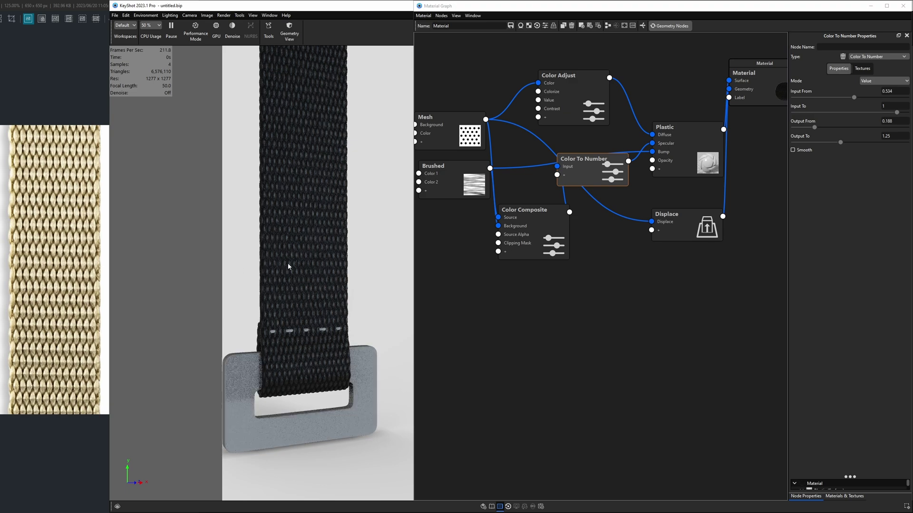
pyautogui.moveTo(303, 255); pyautogui.dragTo(240, 278)
pyautogui.scroll(3, 297, 261)
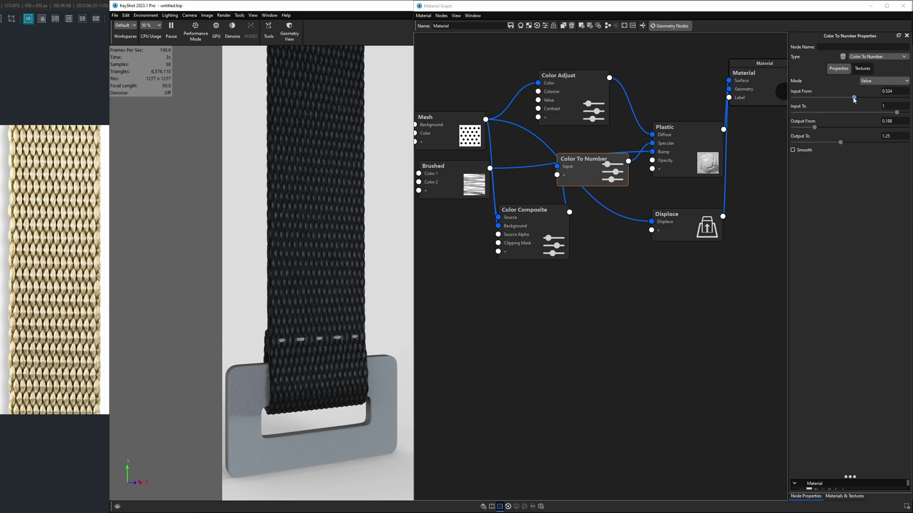
pyautogui.moveTo(854, 99); pyautogui.dragTo(836, 99)
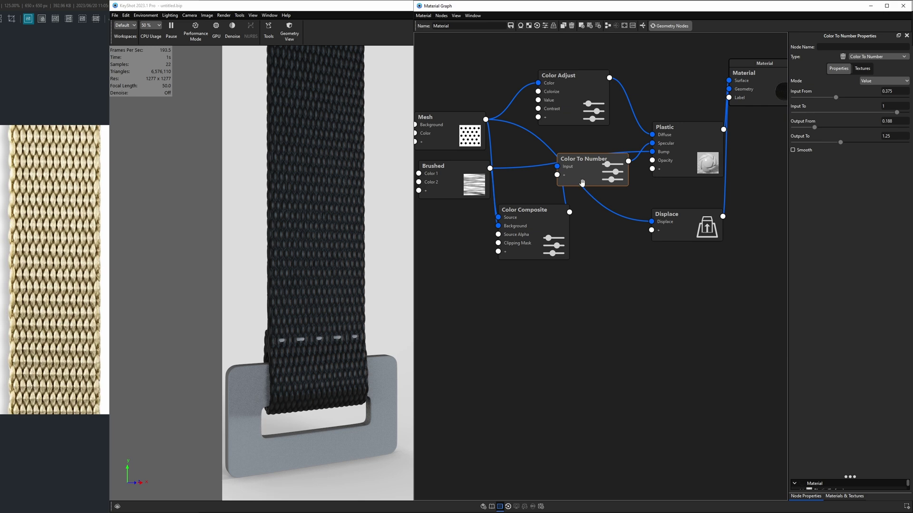
# Rearrange the Color Composite, Plastic, Displace and Color To Number nodes and connect Color Composite to the Plastic node's Roughness
pyautogui.moveTo(546, 218); pyautogui.dragTo(534, 223)
pyautogui.moveTo(694, 155); pyautogui.dragTo(708, 169)
pyautogui.moveTo(681, 220); pyautogui.dragTo(690, 250)
pyautogui.moveTo(691, 179); pyautogui.dragTo(693, 219)
pyautogui.moveTo(604, 168); pyautogui.dragTo(604, 154)
pyautogui.moveTo(557, 217); pyautogui.dragTo(698, 217)
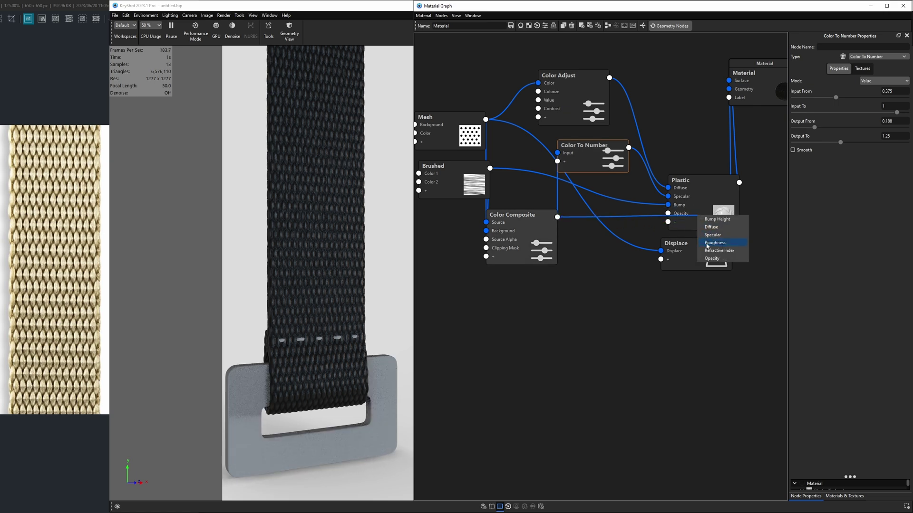
pyautogui.click(709, 243)
# Insert a Color To Number utility on the connection between Color Composite and the Plastic node's Roughness
pyautogui.scroll(3, 329, 202)
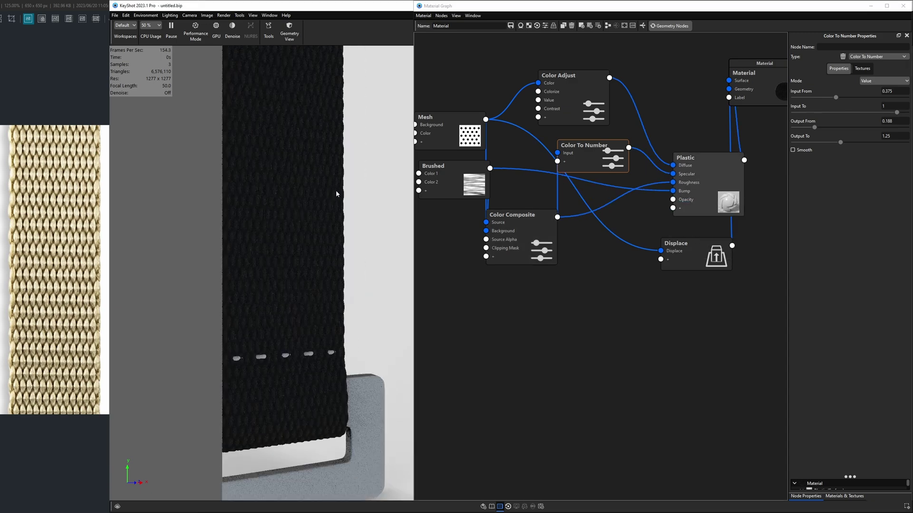
pyautogui.moveTo(329, 202); pyautogui.dragTo(350, 191, button='middle')
pyautogui.click(610, 201)
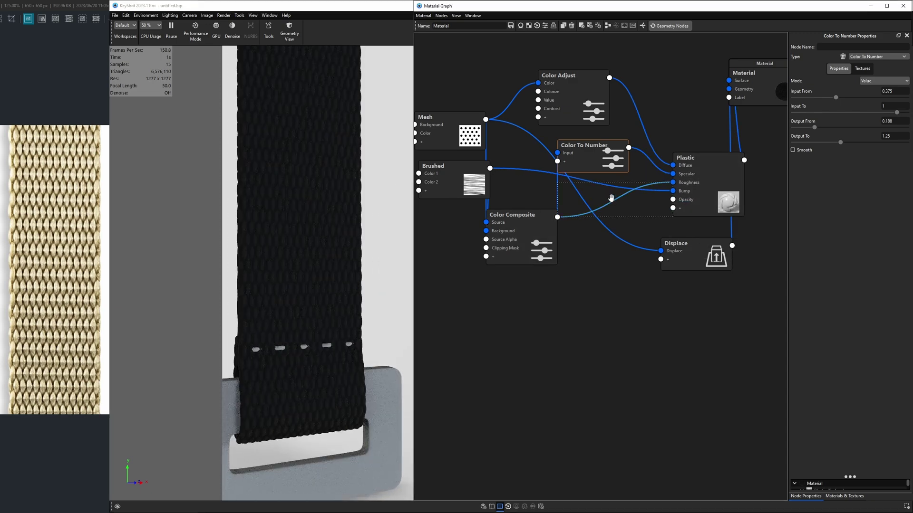
pyautogui.rightClick(612, 201)
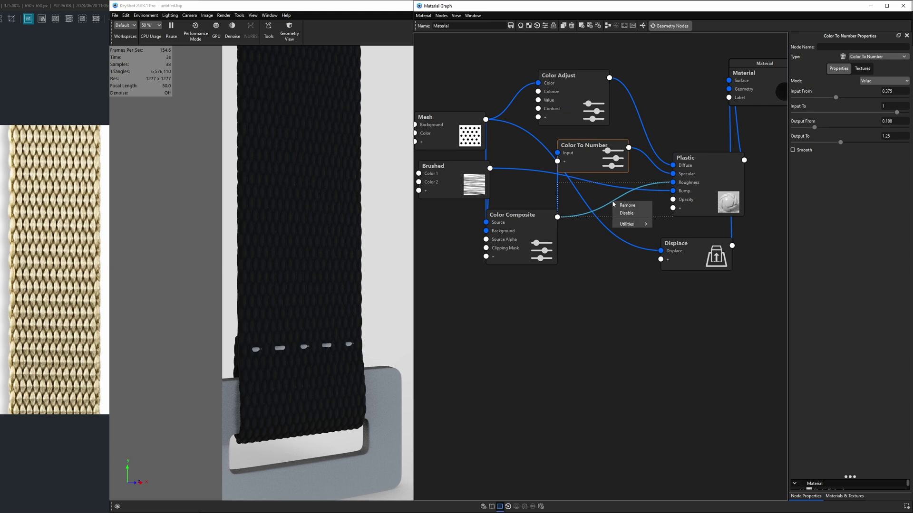
pyautogui.moveTo(626, 226)
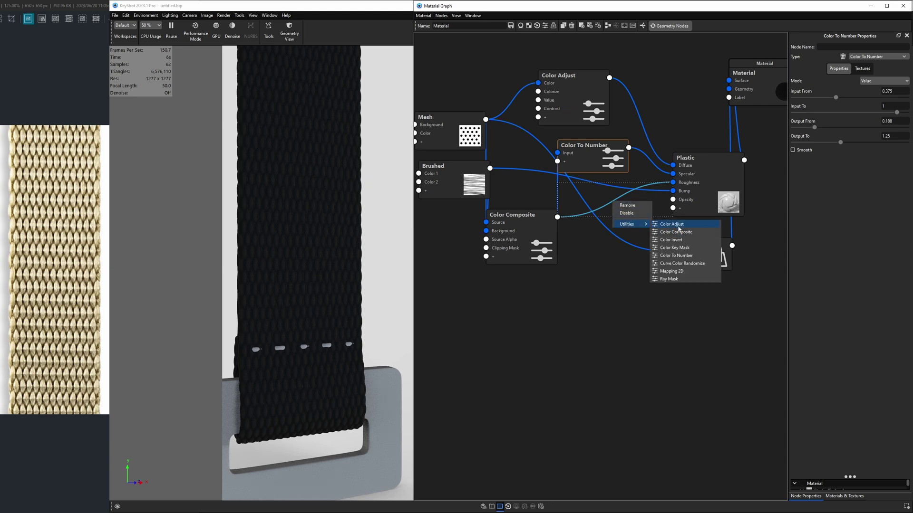
pyautogui.click(675, 255)
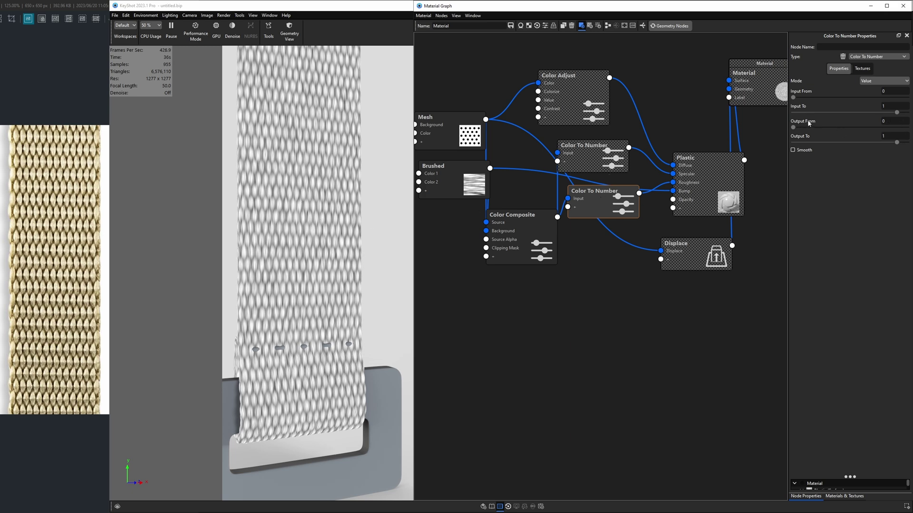
# Invert the roughness Color To Number node by setting Output From to 1 and Output To to 0, and examine its isolated preview
pyautogui.click(892, 121)
pyautogui.press('Tab')
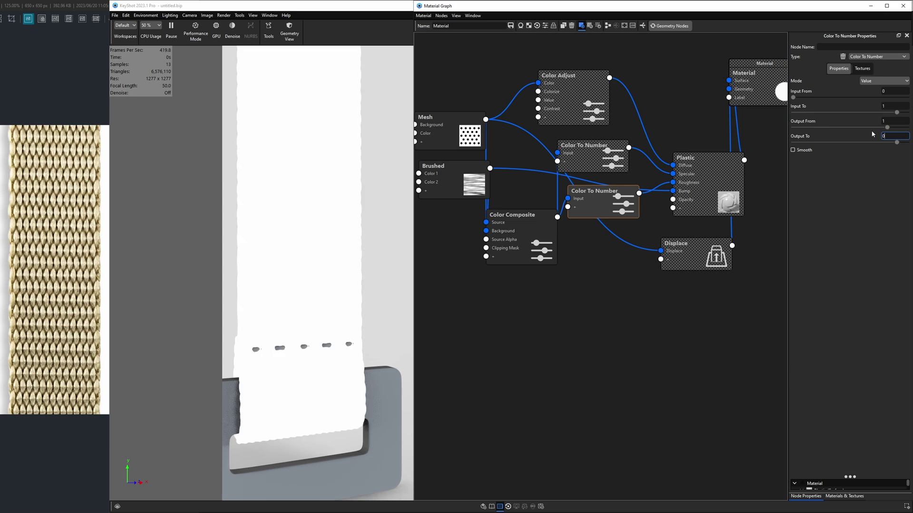
pyautogui.write('0')
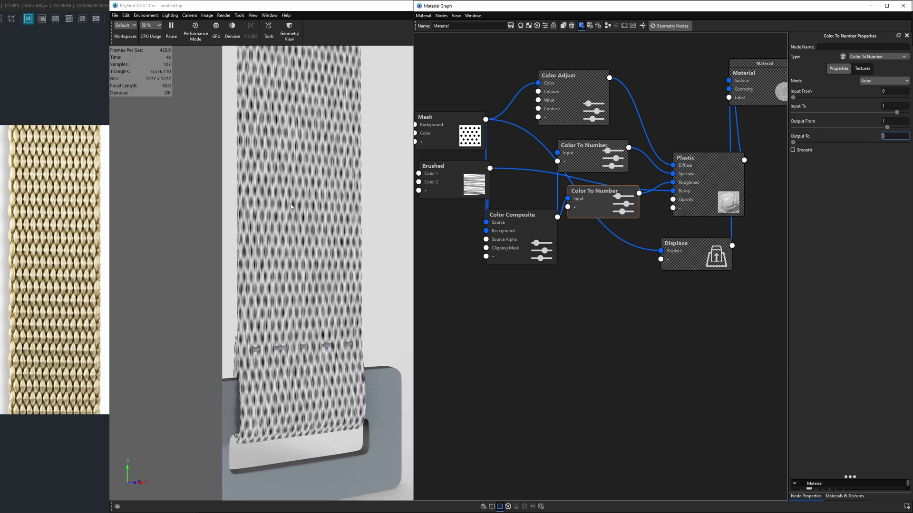
pyautogui.scroll(4, 291, 210)
pyautogui.moveTo(292, 210); pyautogui.dragTo(341, 200, button='middle')
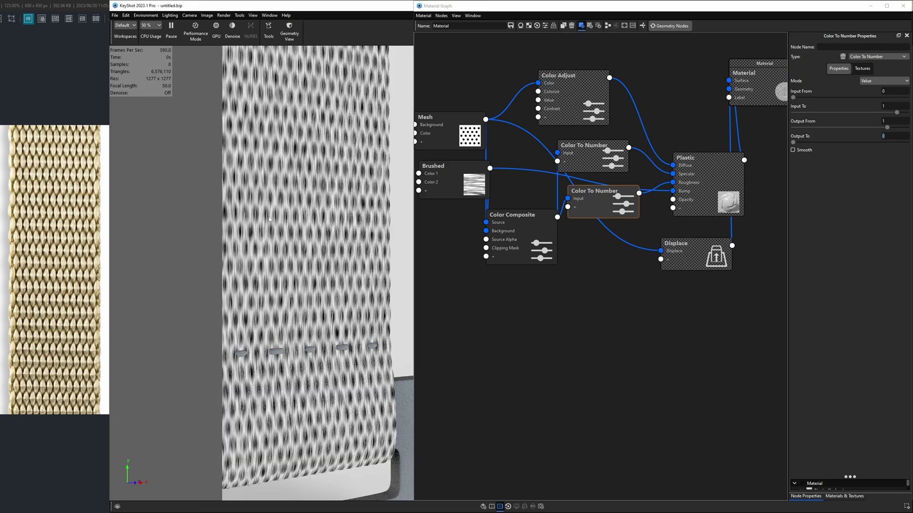
pyautogui.moveTo(291, 217); pyautogui.dragTo(317, 210, button='middle')
# Return to the full material and examine the roughness-driven highlights on the strap's weave up close and from farther away
pyautogui.click(591, 201)
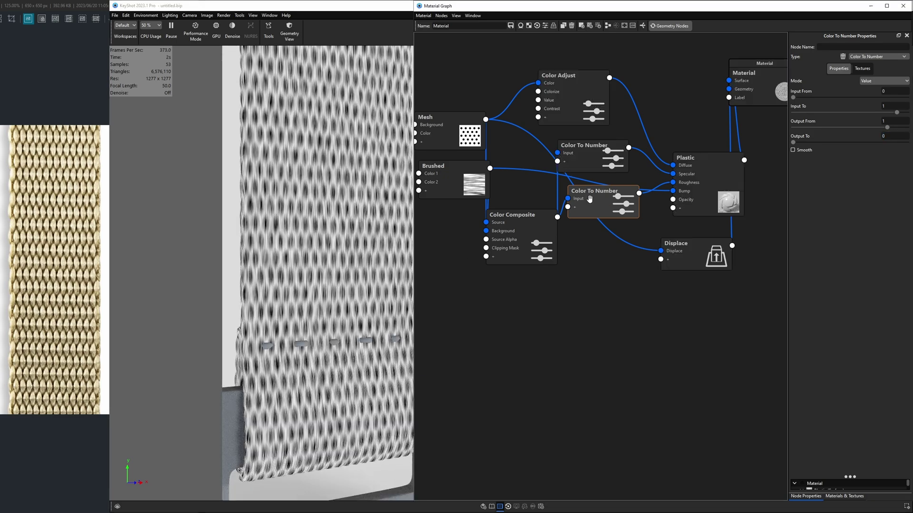
pyautogui.scroll(-5, 360, 240)
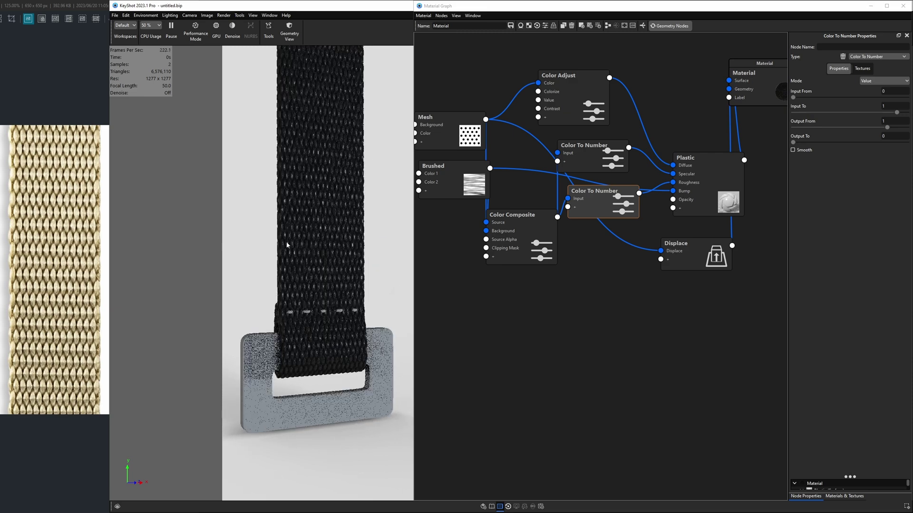
pyautogui.scroll(2, 335, 247)
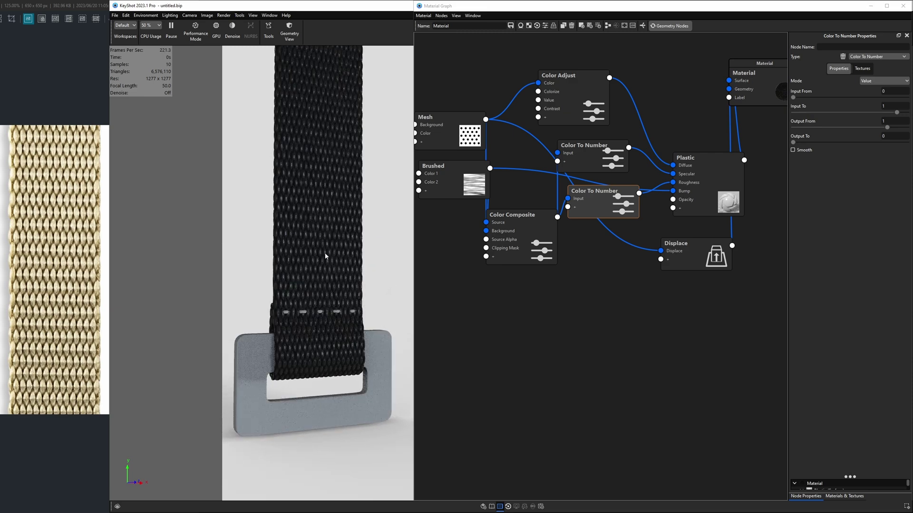
pyautogui.scroll(4, 321, 233)
pyautogui.moveTo(344, 221); pyautogui.dragTo(390, 198, button='middle')
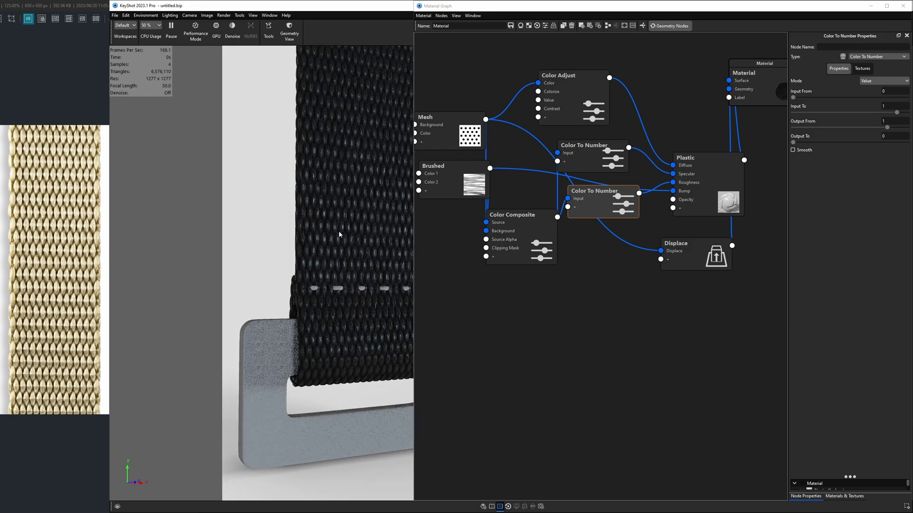
pyautogui.scroll(3, 328, 237)
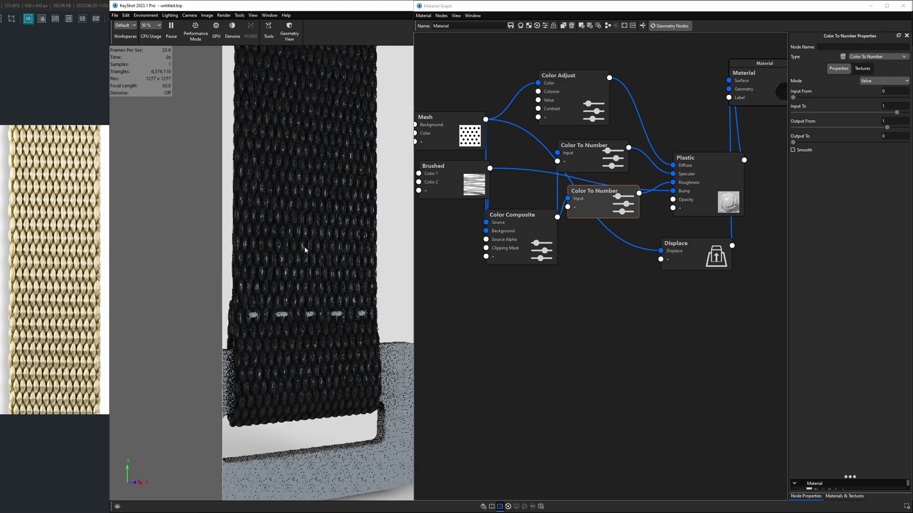
pyautogui.moveTo(305, 250); pyautogui.dragTo(314, 248, button='middle')
# Preview the roughness Color To Number node alone and set its Input To to 0.643 and Input From to 0.169
pyautogui.click(585, 207)
pyautogui.press('c')
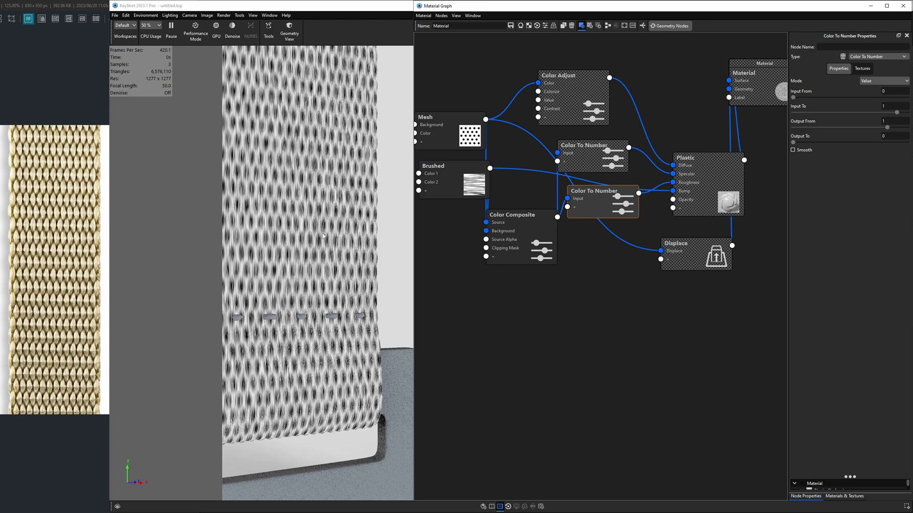
pyautogui.scroll(2, 326, 237)
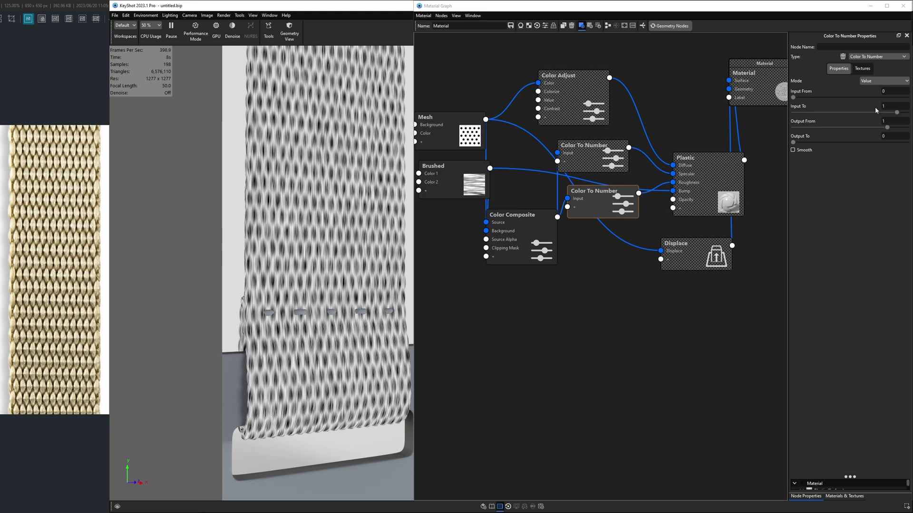
pyautogui.click(898, 113)
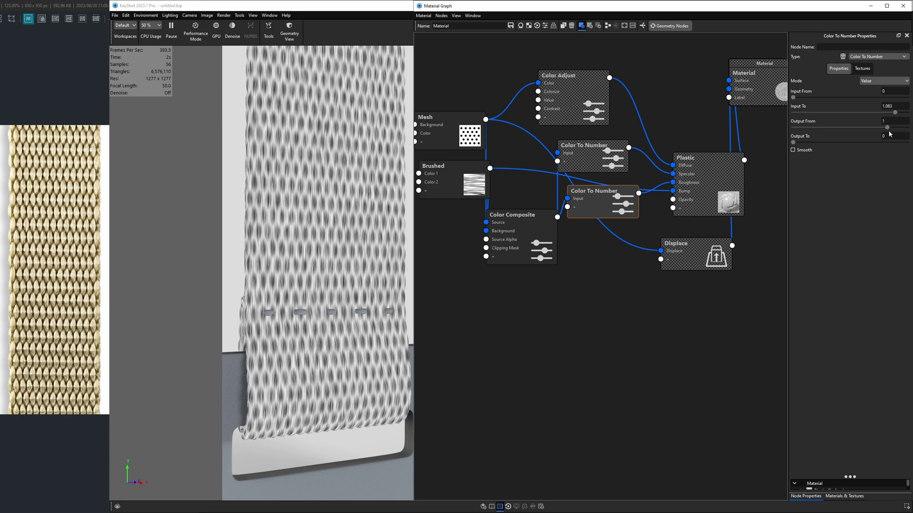
pyautogui.moveTo(895, 112); pyautogui.dragTo(853, 113)
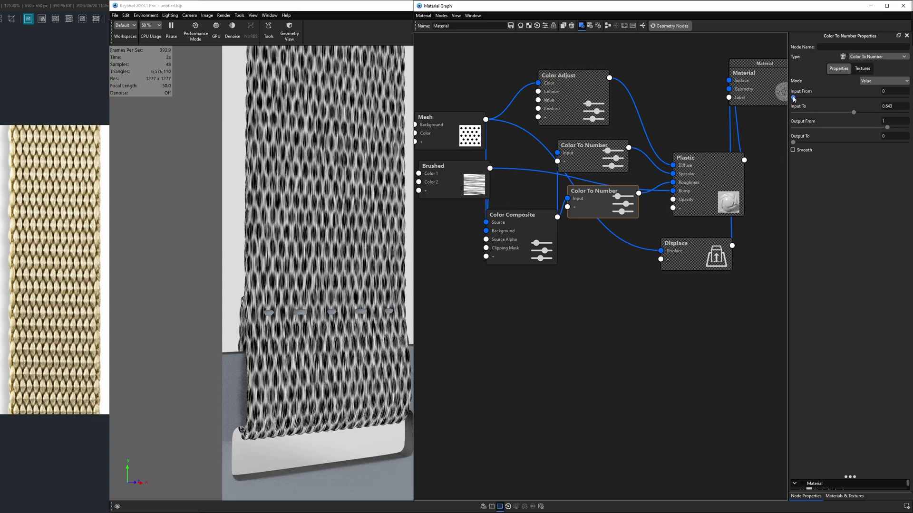
pyautogui.moveTo(793, 98); pyautogui.dragTo(813, 98)
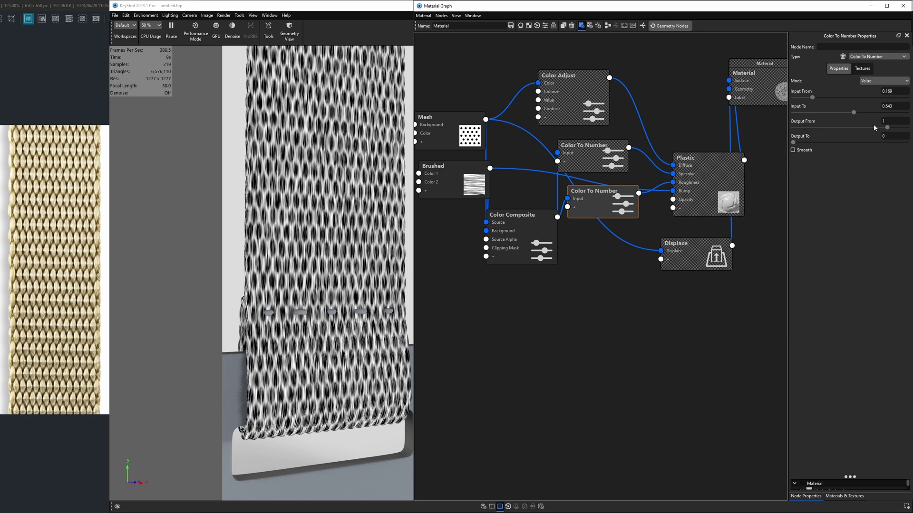
# Set the roughness Color To Number node's Output To to 0.065 and Output From to 0.548
pyautogui.moveTo(793, 143); pyautogui.dragTo(797, 144)
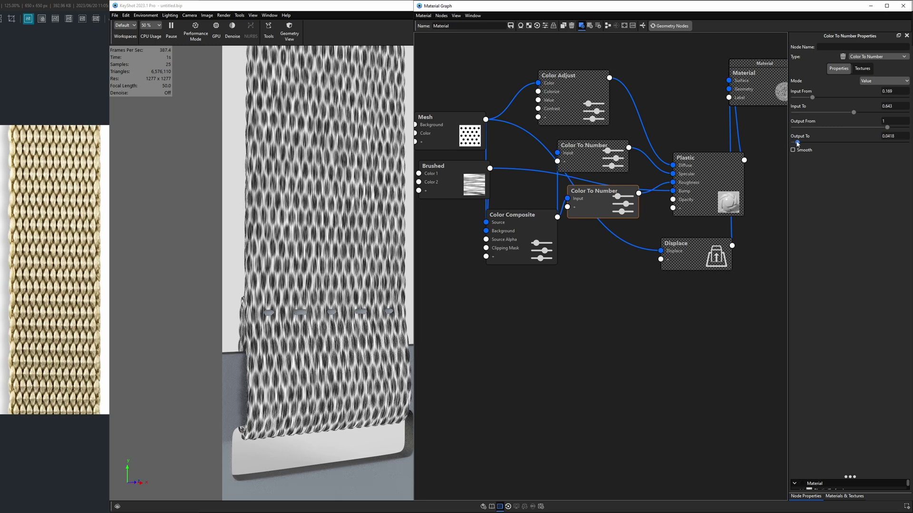
pyautogui.moveTo(798, 143); pyautogui.dragTo(828, 143)
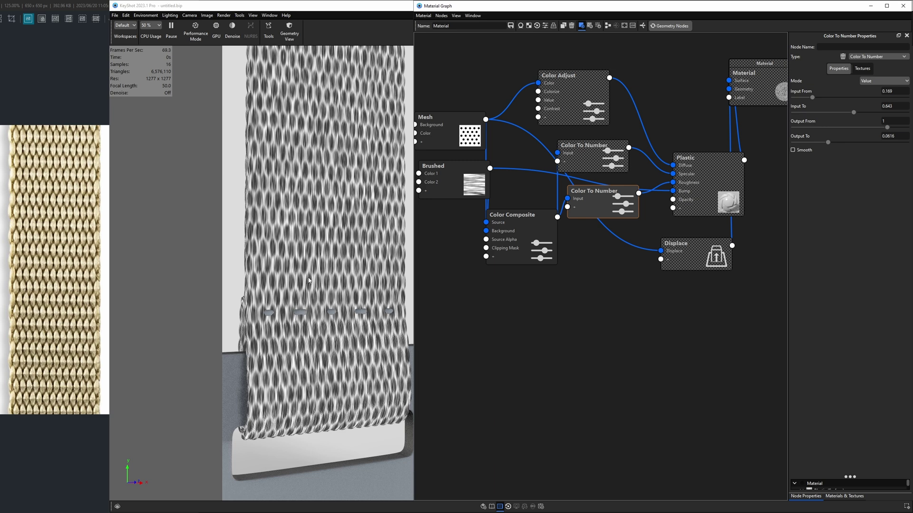
pyautogui.click(831, 143)
pyautogui.click(883, 121)
pyautogui.moveTo(887, 128); pyautogui.dragTo(845, 128)
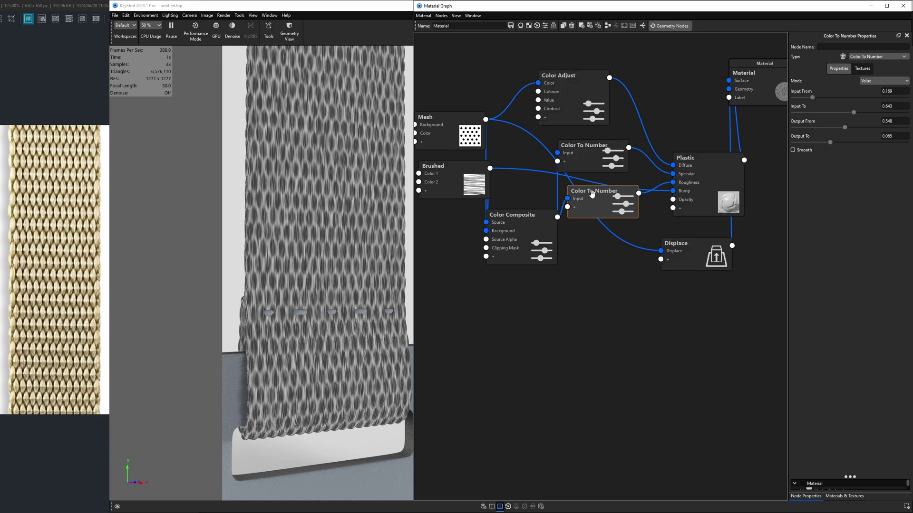
# Restore the full material preview and examine the strap's highlights from several distances
pyautogui.scroll(-5, 313, 263)
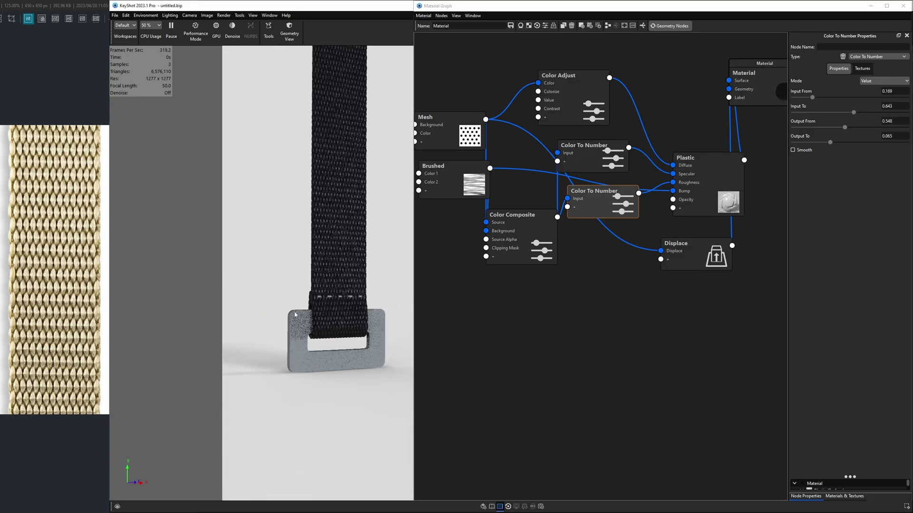
pyautogui.scroll(-1, 310, 319)
pyautogui.moveTo(326, 318); pyautogui.dragTo(317, 343, button='middle')
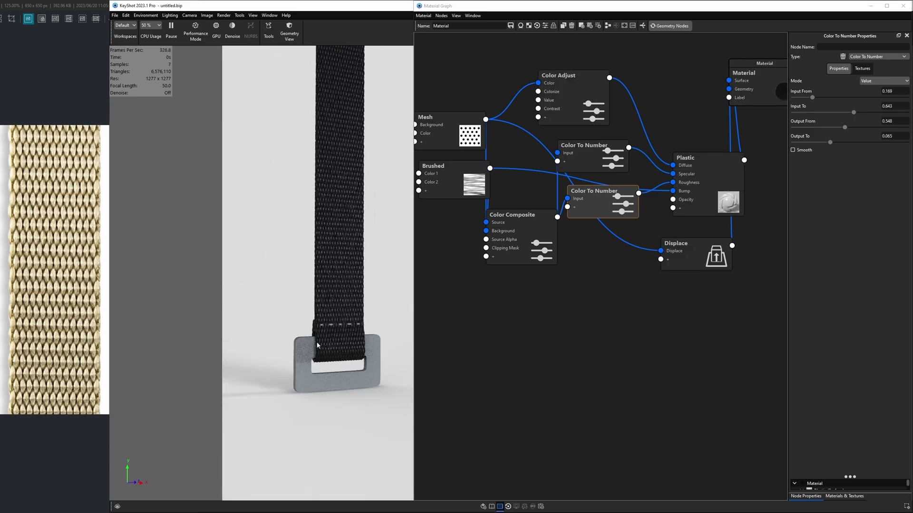
pyautogui.scroll(-2, 331, 311)
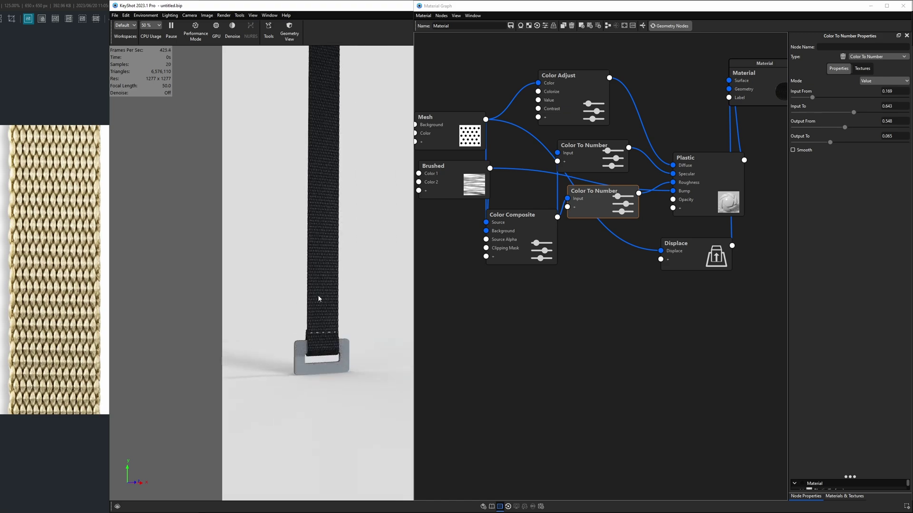
pyautogui.scroll(6, 330, 255)
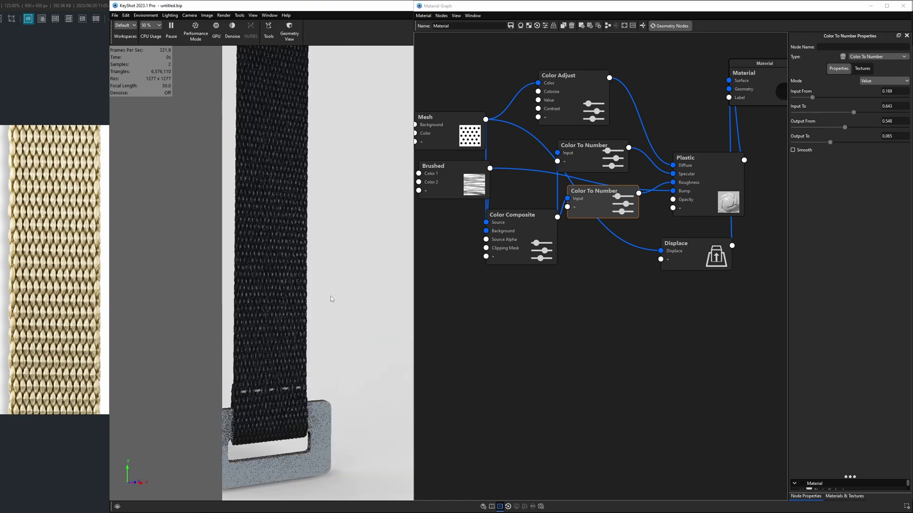
pyautogui.scroll(2, 326, 282)
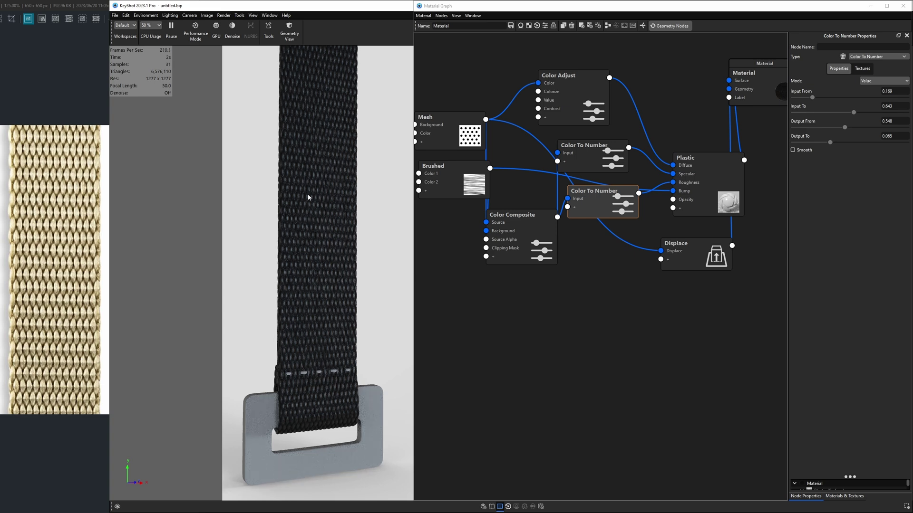
# Change the Color Adjust node's Colorize colour to yellow, hex FFFF00
pyautogui.click(566, 87)
pyautogui.click(891, 92)
pyautogui.scroll(-2, 691, 303)
pyautogui.click(647, 303)
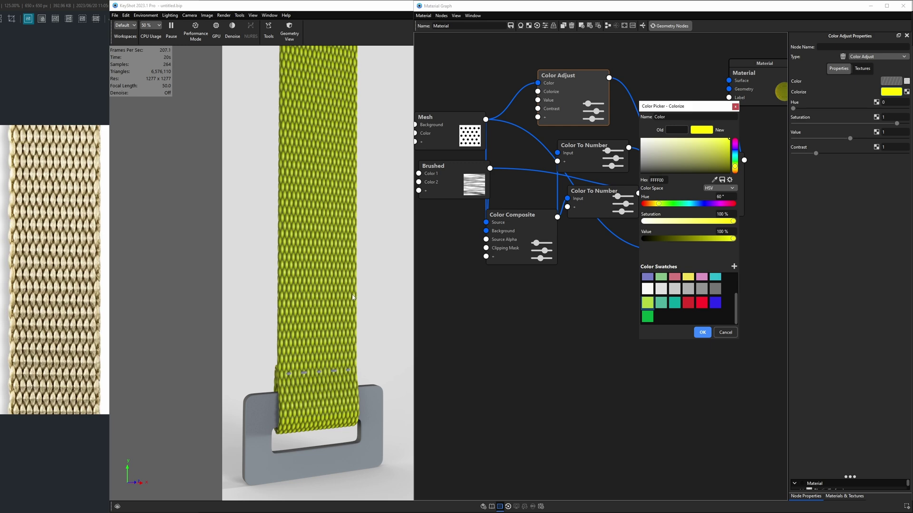
pyautogui.click(702, 332)
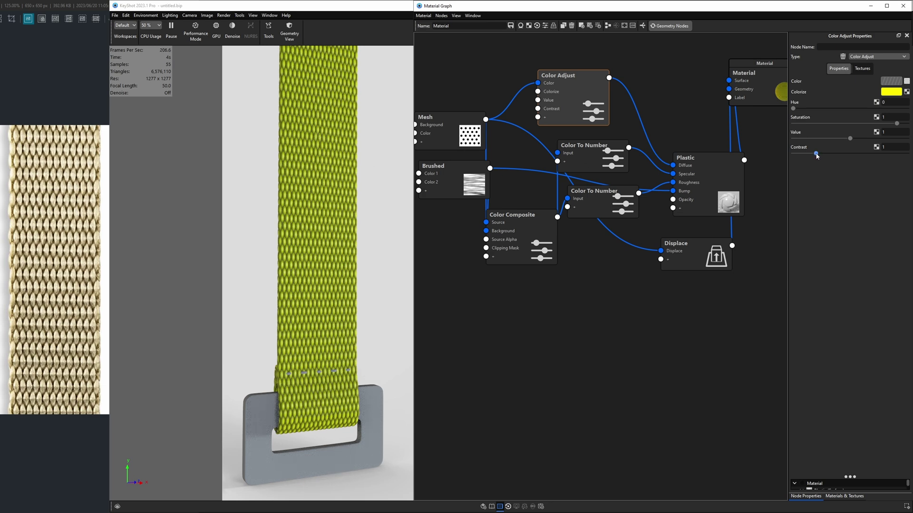
# Reduce the Color Adjust node's Contrast to 0.282 and inspect the yellow strap from different distances
pyautogui.moveTo(816, 153); pyautogui.dragTo(806, 155)
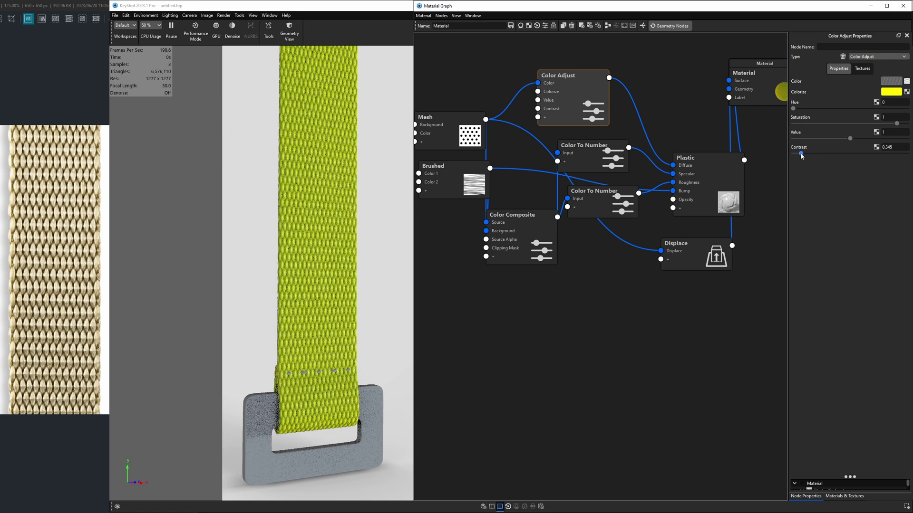
pyautogui.moveTo(801, 155); pyautogui.dragTo(854, 154)
pyautogui.scroll(-2, 330, 232)
pyautogui.scroll(-4, 330, 234)
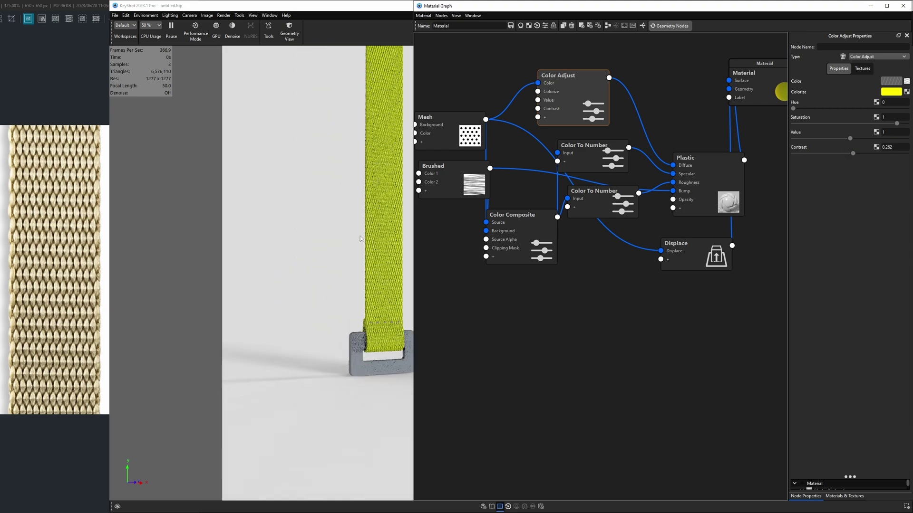
pyautogui.moveTo(332, 241); pyautogui.dragTo(192, 270, button='middle')
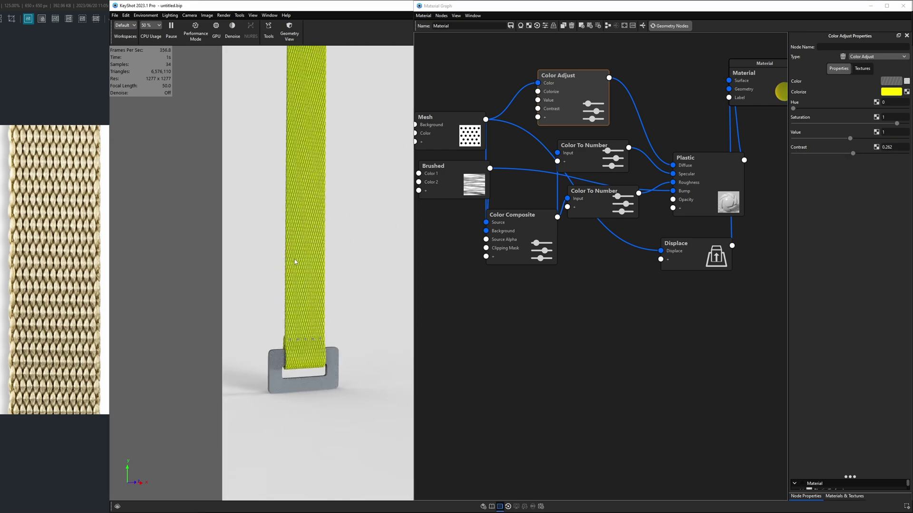
pyautogui.scroll(2, 287, 261)
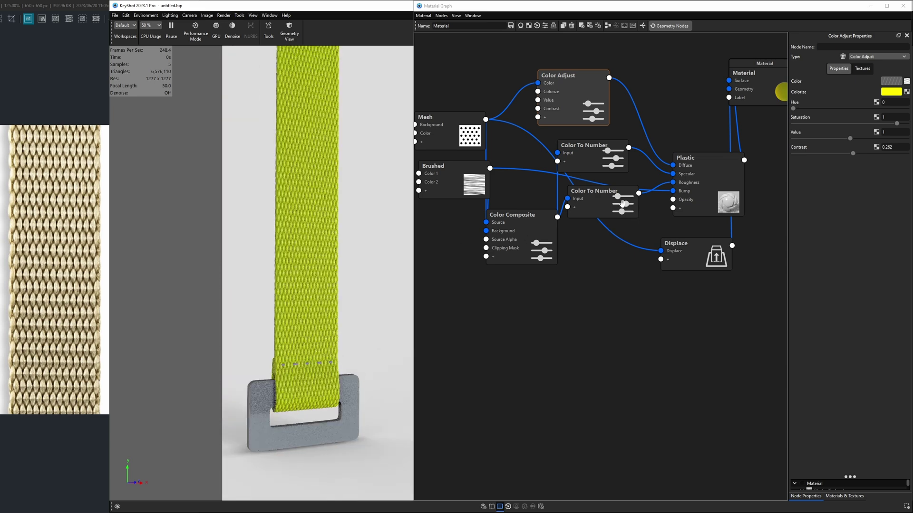
# Move the two Color To Number nodes closer to the Plastic node and set the Color Adjust node's Contrast to 1
pyautogui.moveTo(597, 201); pyautogui.dragTo(606, 209)
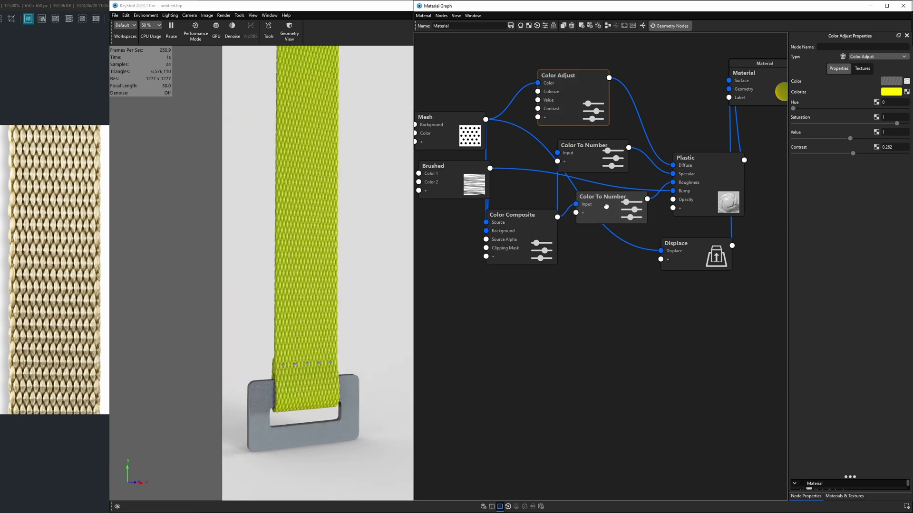
pyautogui.moveTo(585, 157); pyautogui.dragTo(596, 166)
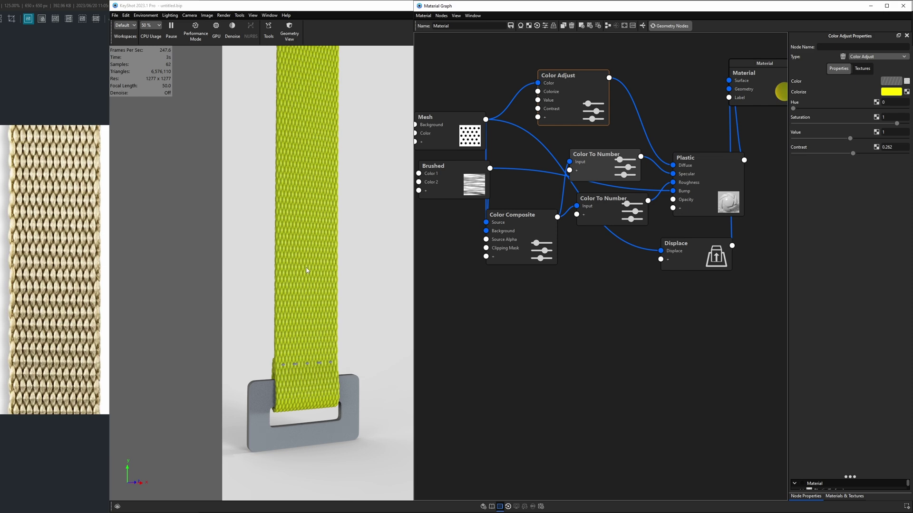
pyautogui.click(904, 149)
pyautogui.write('1')
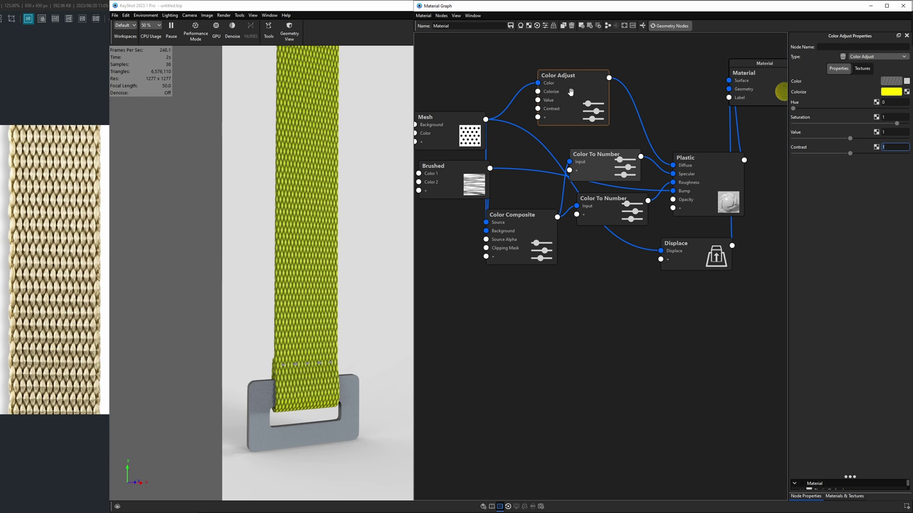
# Change the Color Adjust node's Colorize colour to near black
pyautogui.click(891, 94)
pyautogui.moveTo(896, 104); pyautogui.dragTo(706, 105)
pyautogui.moveTo(784, 238); pyautogui.dragTo(705, 240)
pyautogui.click(754, 332)
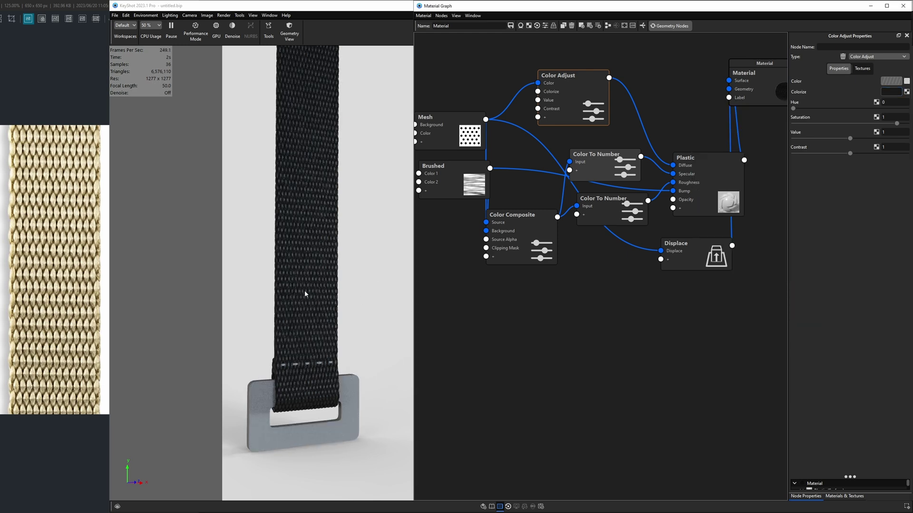
# Rearrange the Color To Number and Color Composite nodes so the graph's connections are easier to follow
pyautogui.moveTo(606, 164); pyautogui.dragTo(605, 168)
pyautogui.moveTo(607, 210); pyautogui.dragTo(609, 206)
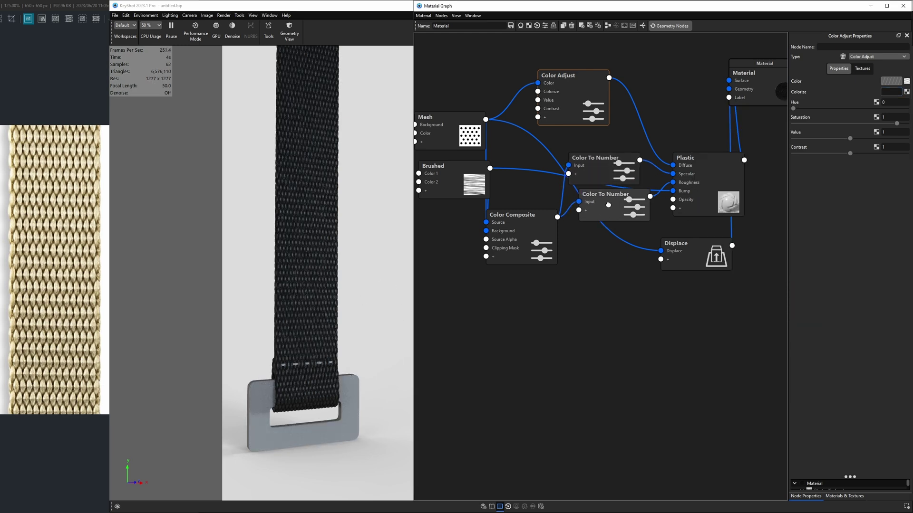
pyautogui.moveTo(603, 166); pyautogui.dragTo(599, 162)
pyautogui.moveTo(600, 201); pyautogui.dragTo(599, 199)
pyautogui.moveTo(510, 234); pyautogui.dragTo(512, 225)
pyautogui.moveTo(607, 200); pyautogui.dragTo(608, 202)
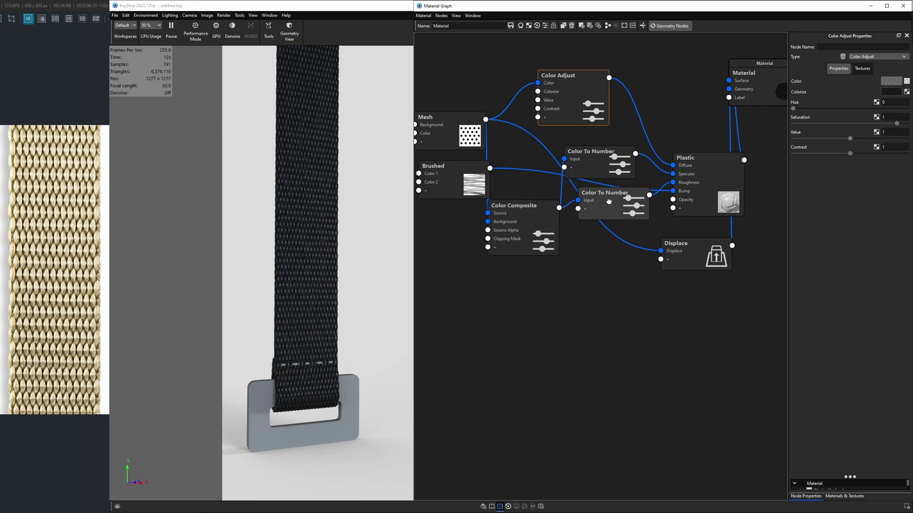
pyautogui.moveTo(600, 163); pyautogui.dragTo(601, 164)
# Examine the black strap's weave and highlights from several distances and angles
pyautogui.scroll(1, 287, 207)
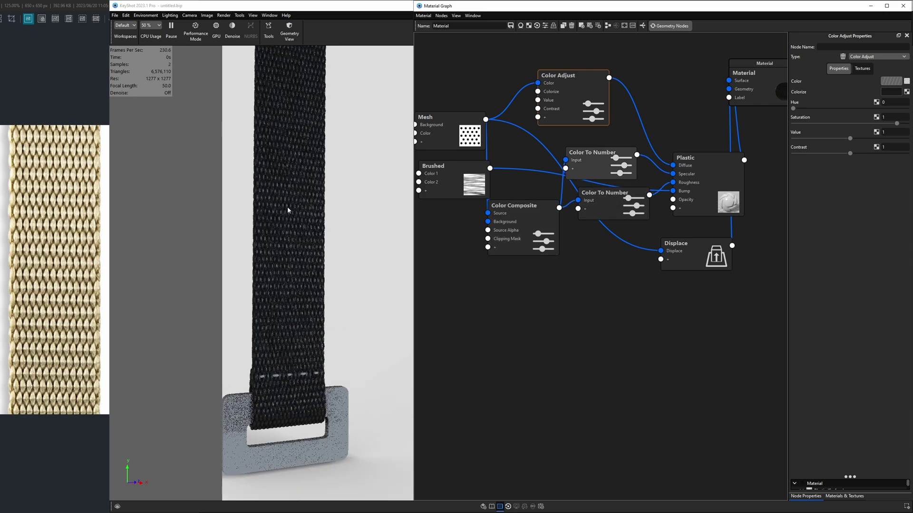
pyautogui.moveTo(288, 207); pyautogui.dragTo(326, 196, button='middle')
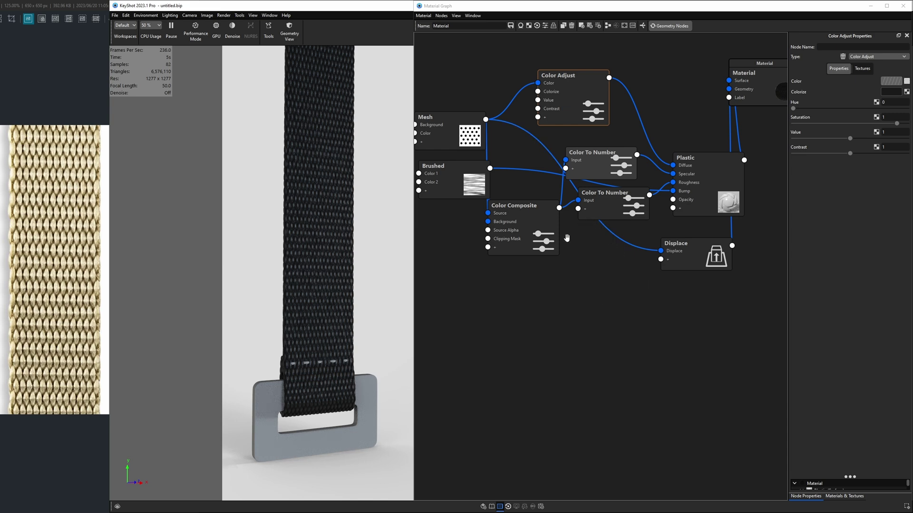
pyautogui.scroll(-4, 348, 299)
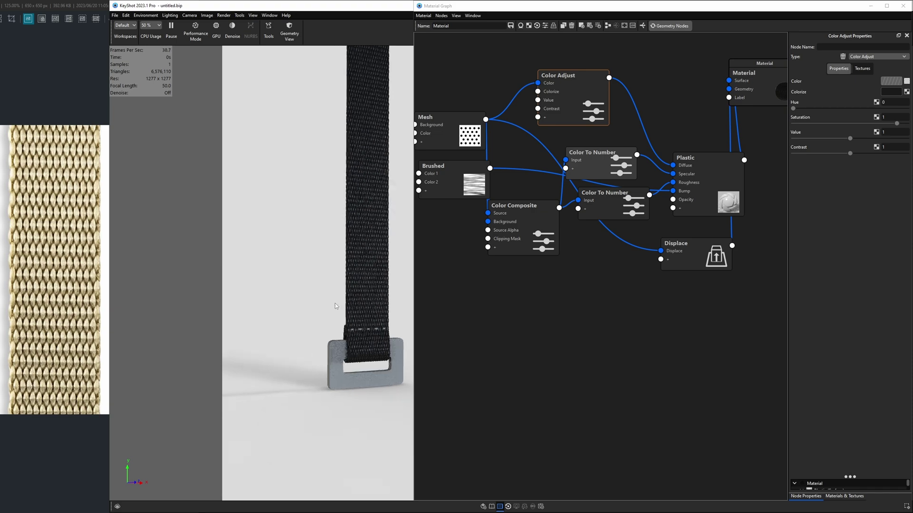
pyautogui.moveTo(328, 307); pyautogui.dragTo(313, 332, button='middle')
pyautogui.moveTo(313, 333); pyautogui.dragTo(276, 328)
pyautogui.moveTo(530, 327); pyautogui.dragTo(252, 317)
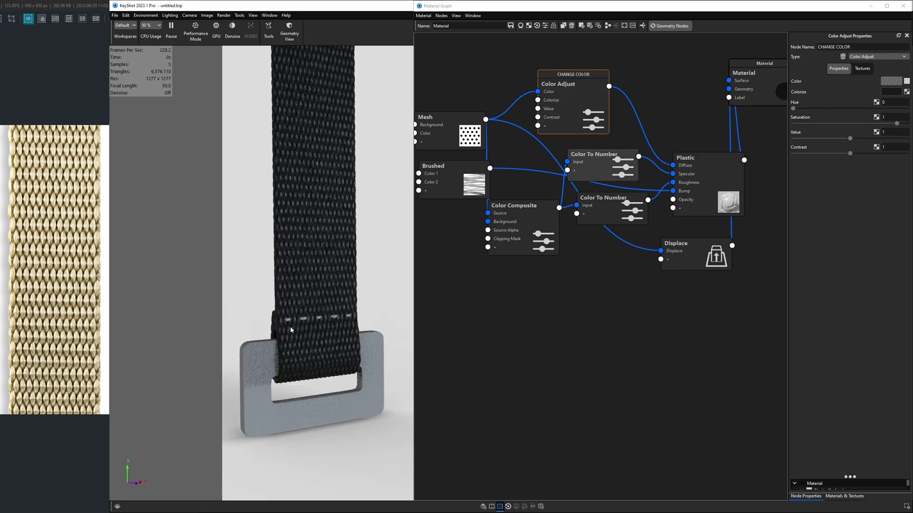
# Name the Color Adjust node CHANGE COLOR and examine the stitch row up close
pyautogui.scroll(5, 290, 330)
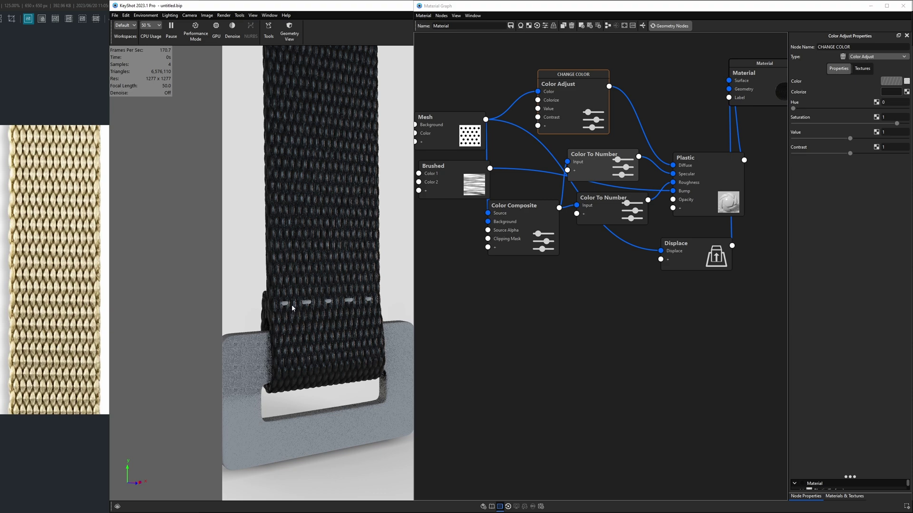
pyautogui.scroll(4, 294, 308)
pyautogui.moveTo(230, 314); pyautogui.dragTo(307, 282, button='middle')
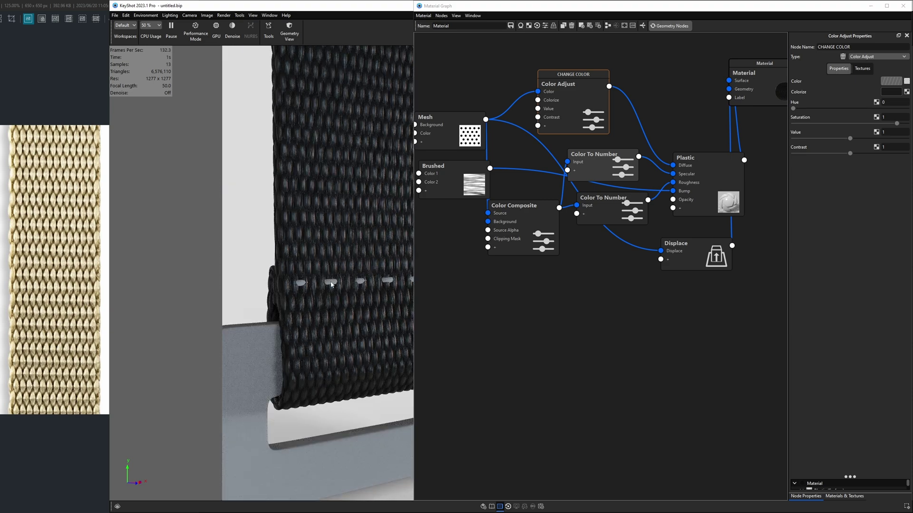
pyautogui.moveTo(332, 284); pyautogui.dragTo(321, 284)
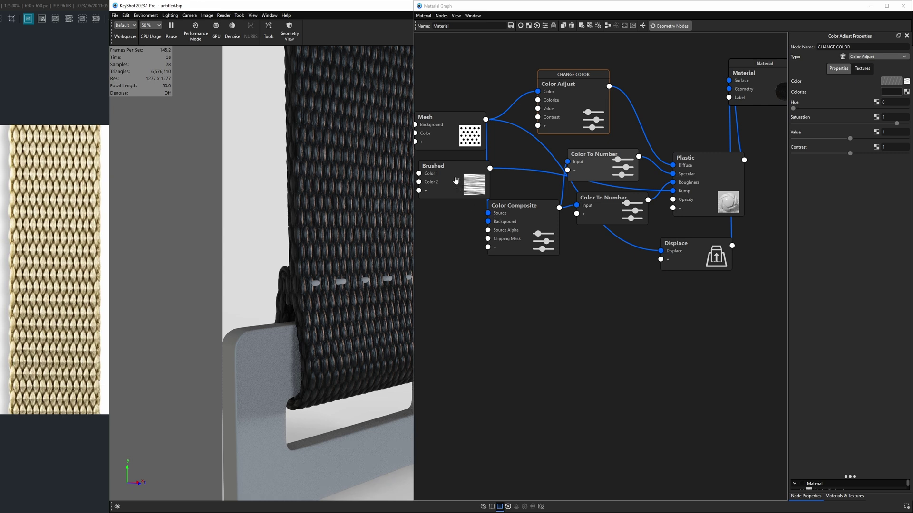
# Copy the Brushed node from the strap's material graph, then open the material graph of the leftmost stitch
pyautogui.moveTo(451, 174); pyautogui.dragTo(447, 177)
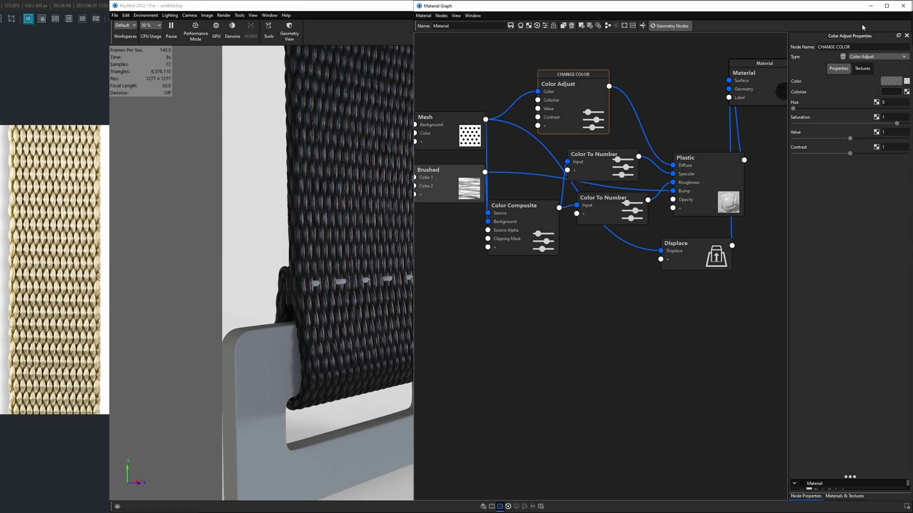
pyautogui.click(902, 6)
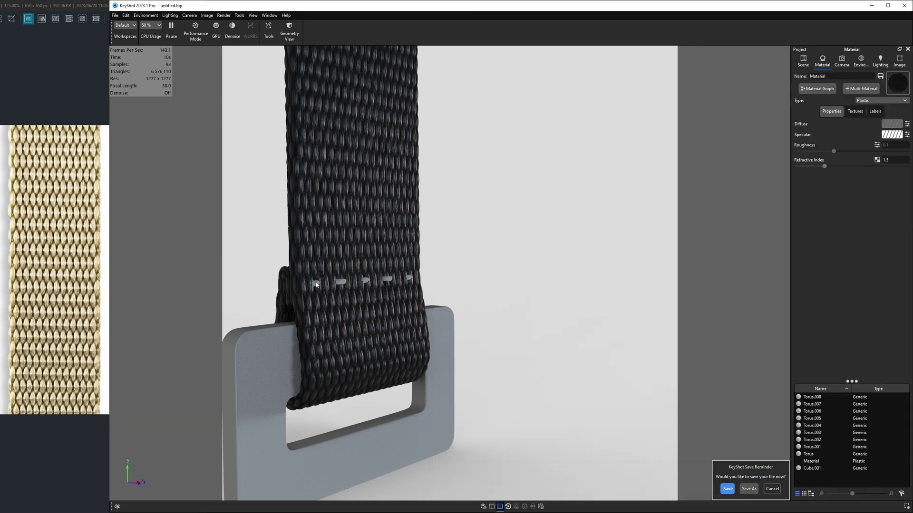
pyautogui.doubleClick(316, 284)
pyautogui.click(817, 89)
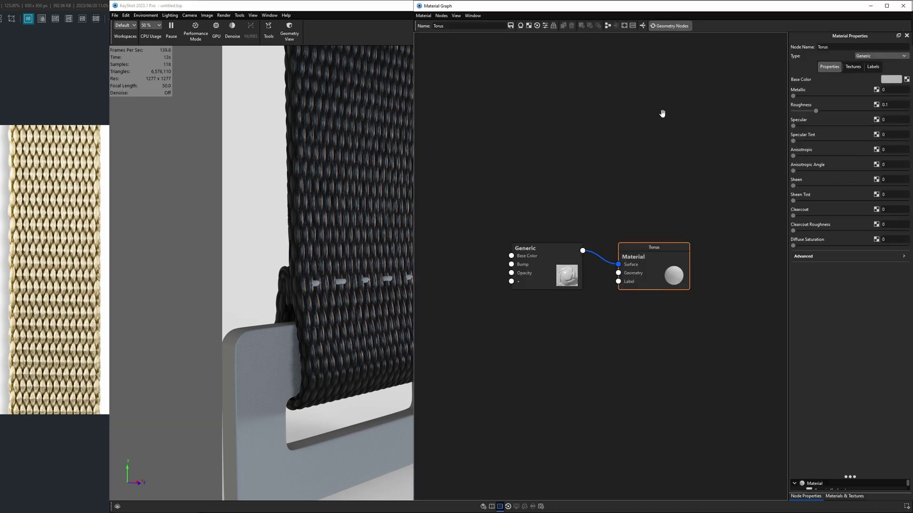
# Reposition the stitch material's nodes with more preview space and change its surface material type to Plastic
pyautogui.moveTo(666, 273); pyautogui.dragTo(754, 76)
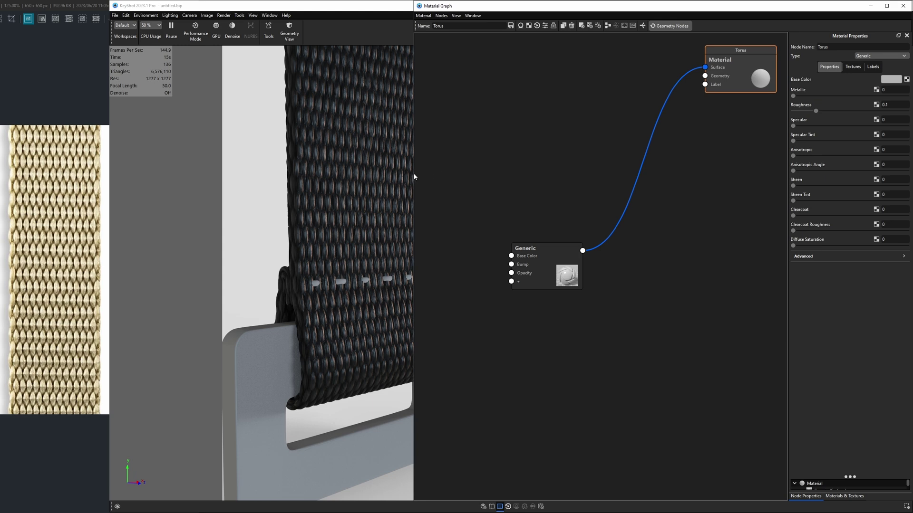
pyautogui.moveTo(413, 177); pyautogui.dragTo(482, 180)
pyautogui.moveTo(584, 267); pyautogui.dragTo(626, 163)
pyautogui.click(884, 57)
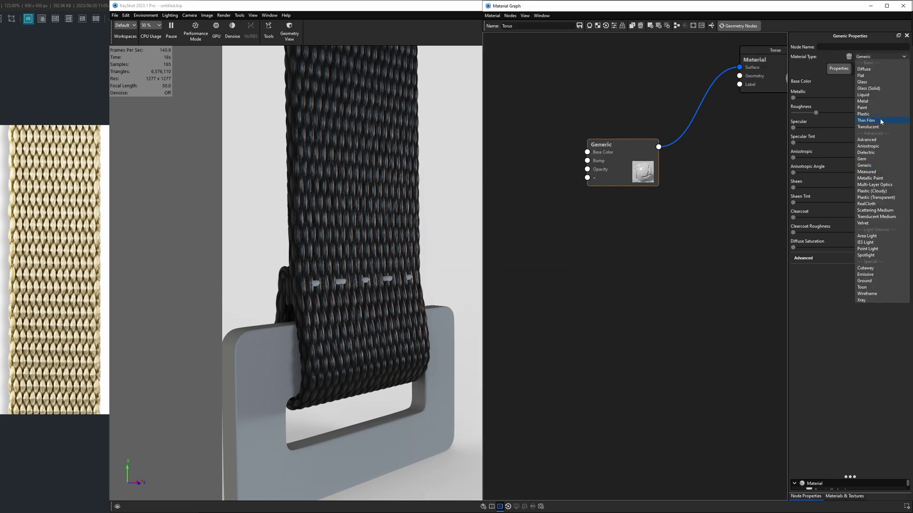
pyautogui.click(868, 114)
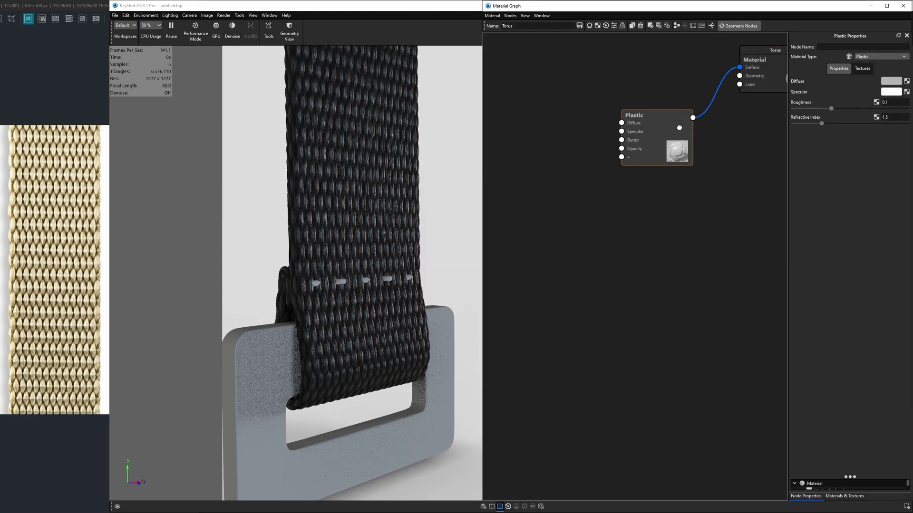
# Set the stitch's Diffuse colour to dark grey, hex 1C1C1C, and apply its material to the other stitches
pyautogui.click(891, 81)
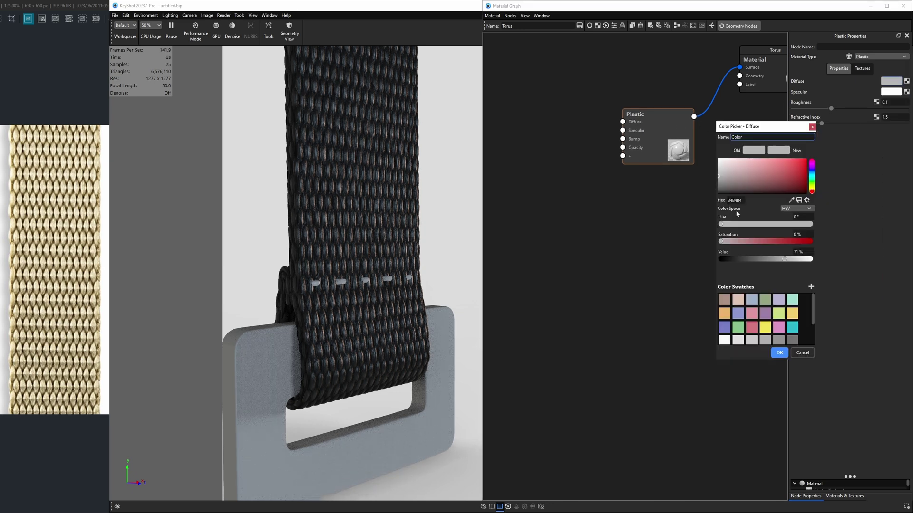
pyautogui.click(730, 259)
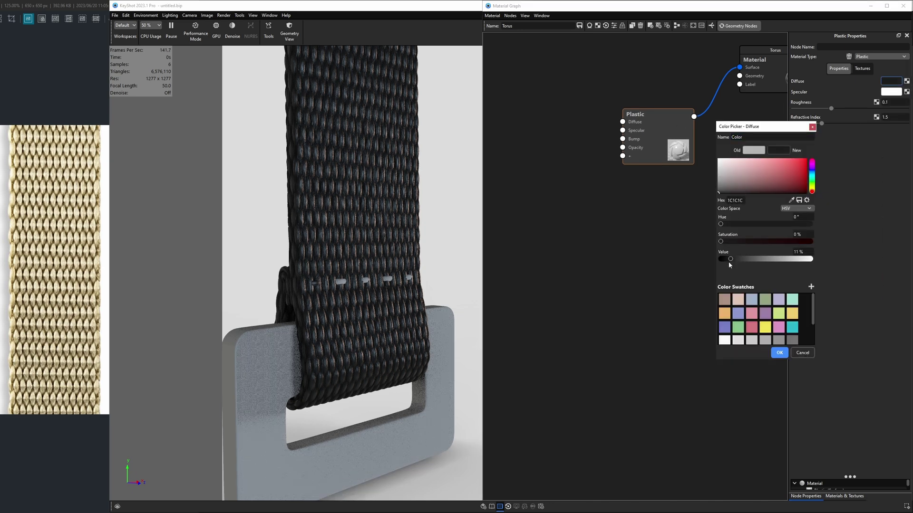
pyautogui.click(779, 352)
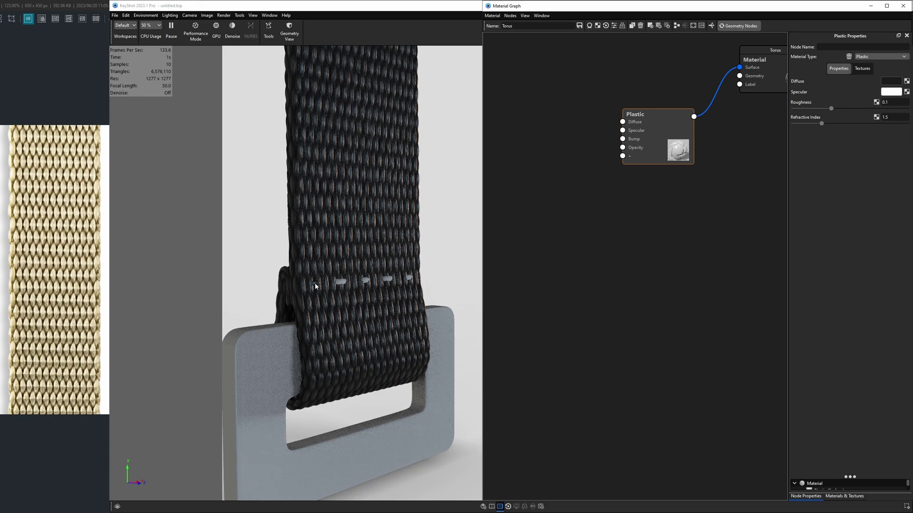
pyautogui.click(315, 281)
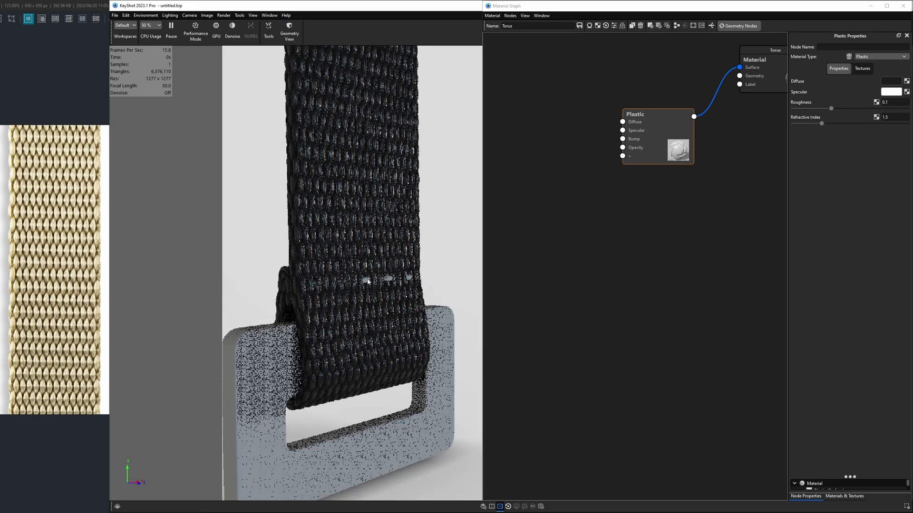
pyautogui.scroll(5, 406, 282)
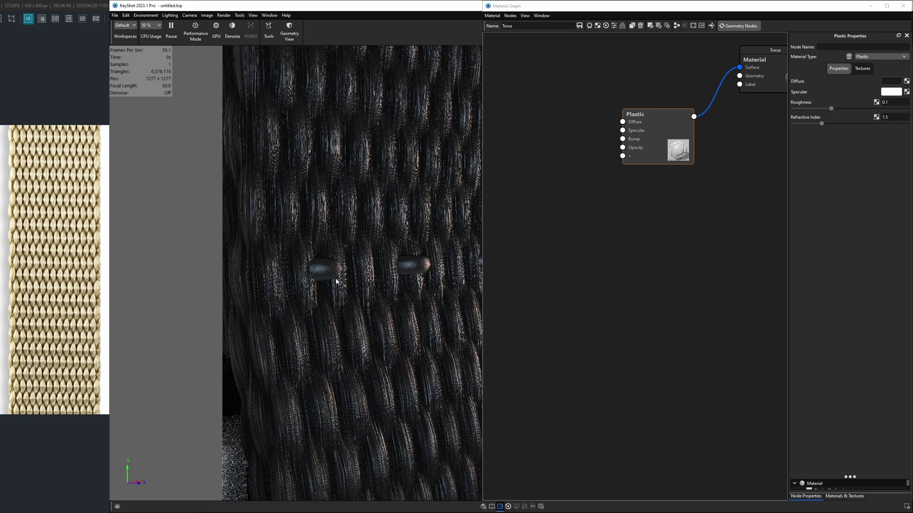
# Paste the copied Brushed node into the stitch's graph and connect it to the Plastic node's Bump input
pyautogui.rightClick(551, 175)
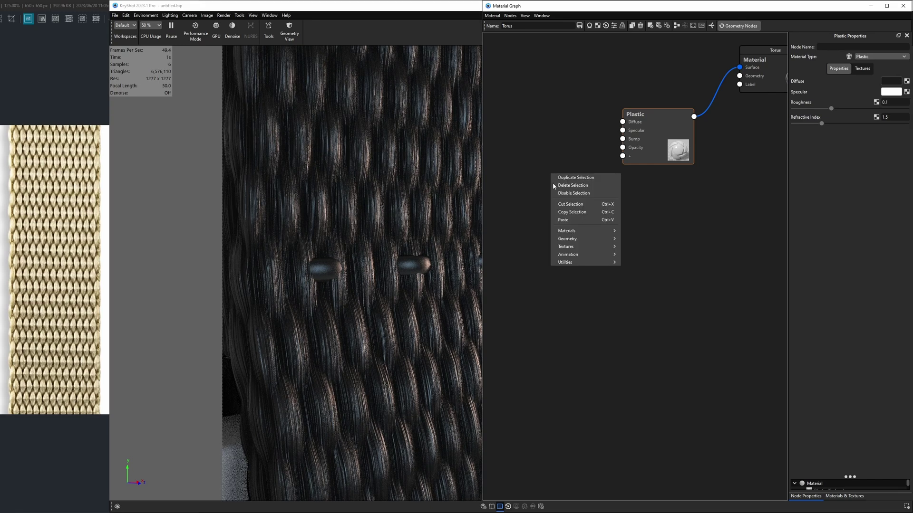
pyautogui.click(560, 221)
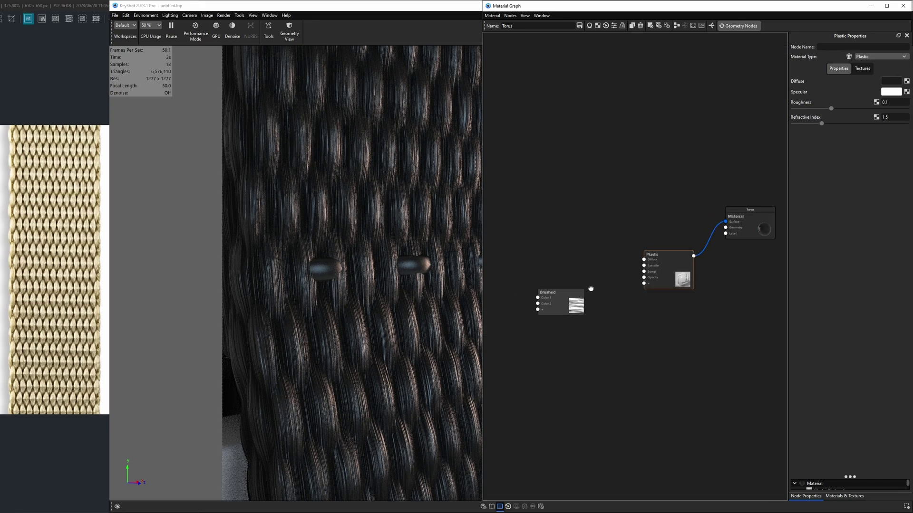
pyautogui.scroll(1, 666, 279)
pyautogui.moveTo(557, 295); pyautogui.dragTo(593, 298)
# Set the stitch Brushed node's Angle UV to 90° and check the fibre direction on the stitches
pyautogui.click(520, 311)
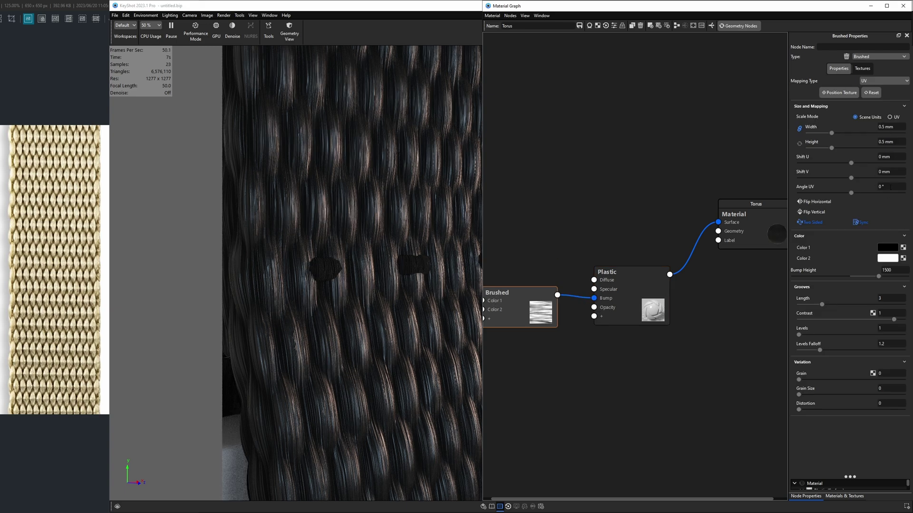
pyautogui.click(891, 187)
pyautogui.write('90')
pyautogui.press('Return')
pyautogui.moveTo(388, 300); pyautogui.dragTo(452, 316)
# Connect the Brushed node to the Plastic node's Roughness input and move the Plastic node clear of it
pyautogui.moveTo(634, 295); pyautogui.dragTo(643, 282)
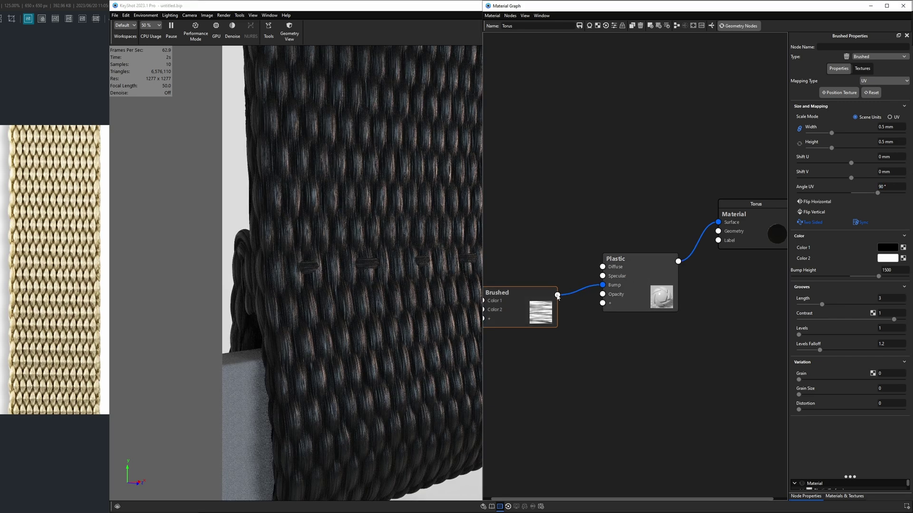
pyautogui.moveTo(558, 296)
pyautogui.mouseDown()
pyautogui.moveTo(613, 267)
pyautogui.moveTo(613, 280)
pyautogui.moveTo(589, 268)
pyautogui.mouseUp()
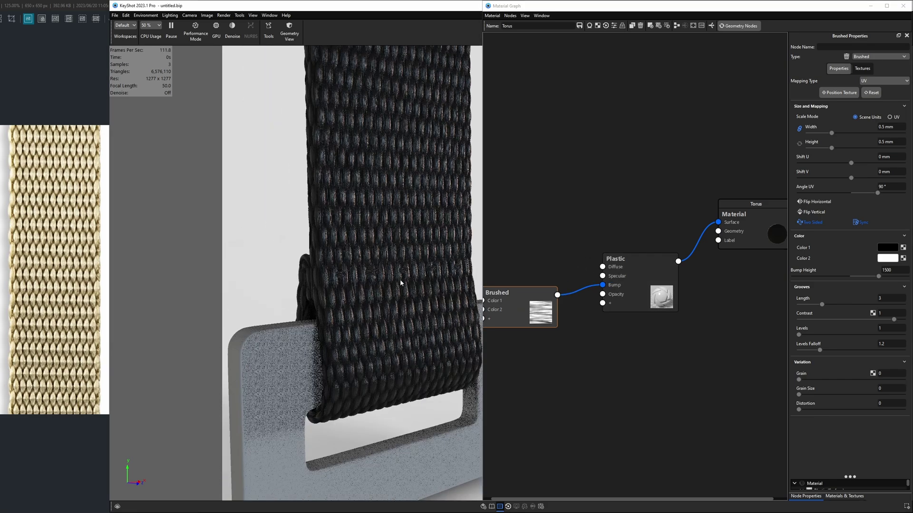
pyautogui.moveTo(557, 295); pyautogui.dragTo(626, 298)
pyautogui.click(639, 316)
pyautogui.moveTo(628, 259); pyautogui.dragTo(660, 274)
# Insert a Color To Number utility between the Brushed node and the Plastic's Roughness input, placing it above Brushed
pyautogui.rightClick(611, 301)
pyautogui.moveTo(625, 323)
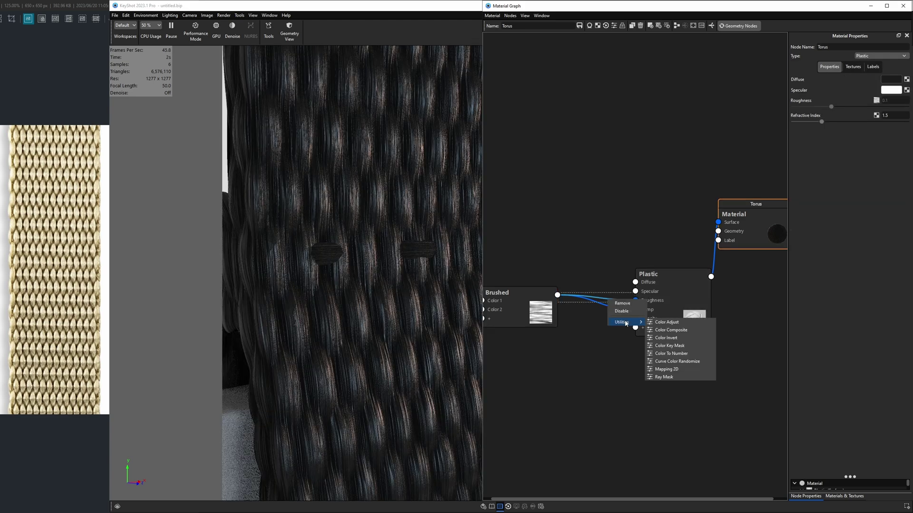
pyautogui.click(677, 353)
pyautogui.moveTo(575, 266); pyautogui.dragTo(565, 257)
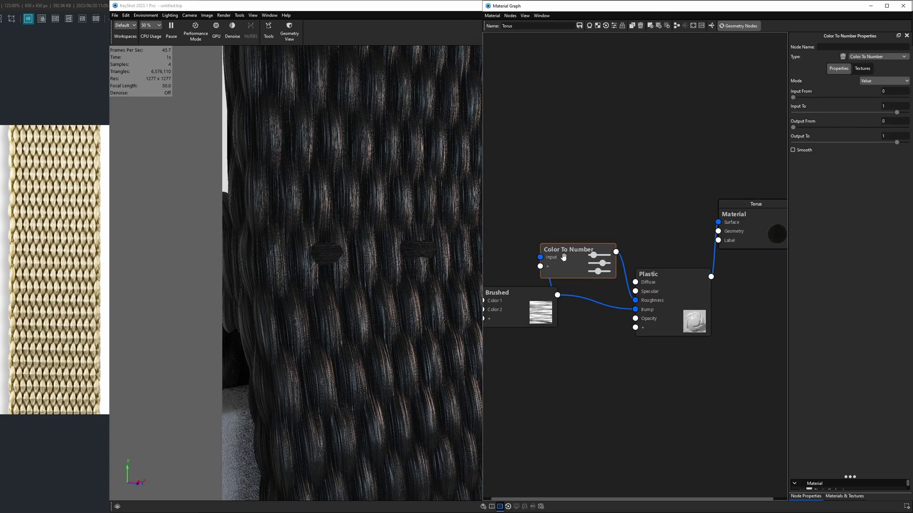